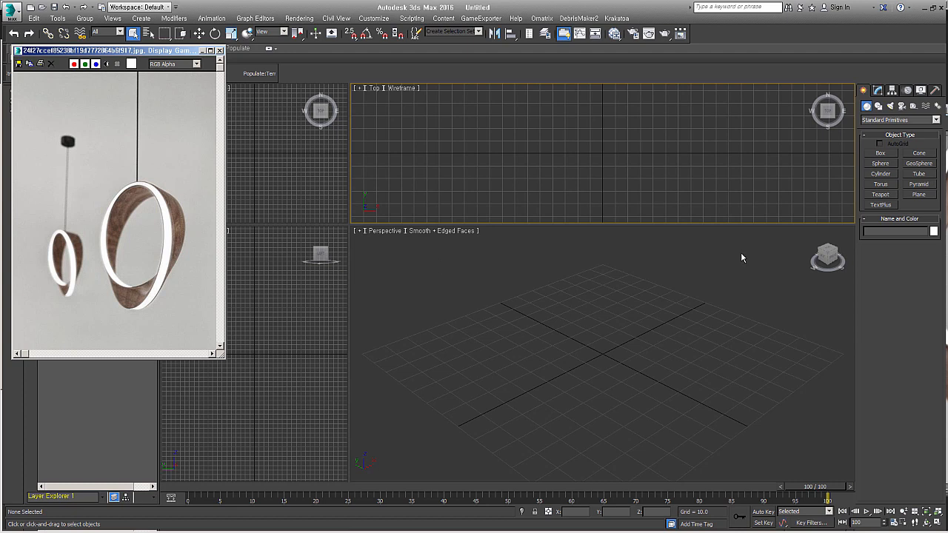
Step: Create a long narrow plane in the Top view, about 498 wide and 30.5 long, with 83 width segments, and hide the grid
scroll(628, 165, down, 2)
scroll(620, 163, up, 2)
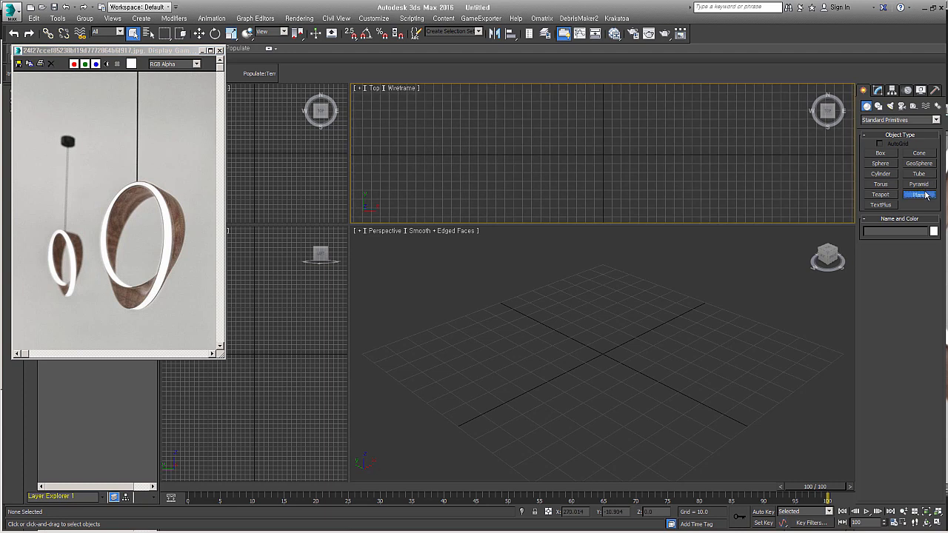
click(920, 194)
drag(399, 127, 842, 153)
drag(931, 330, 931, 305)
scroll(597, 384, down, 6)
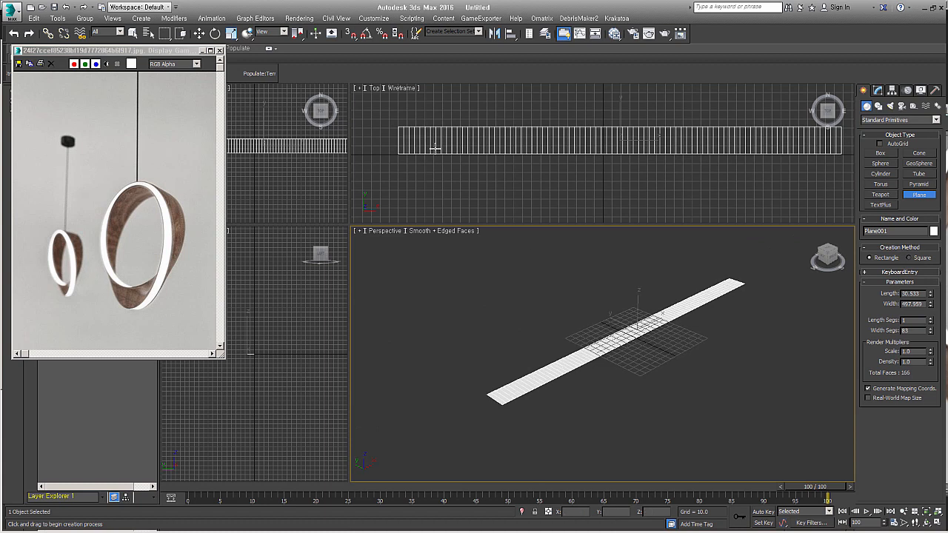
key(g)
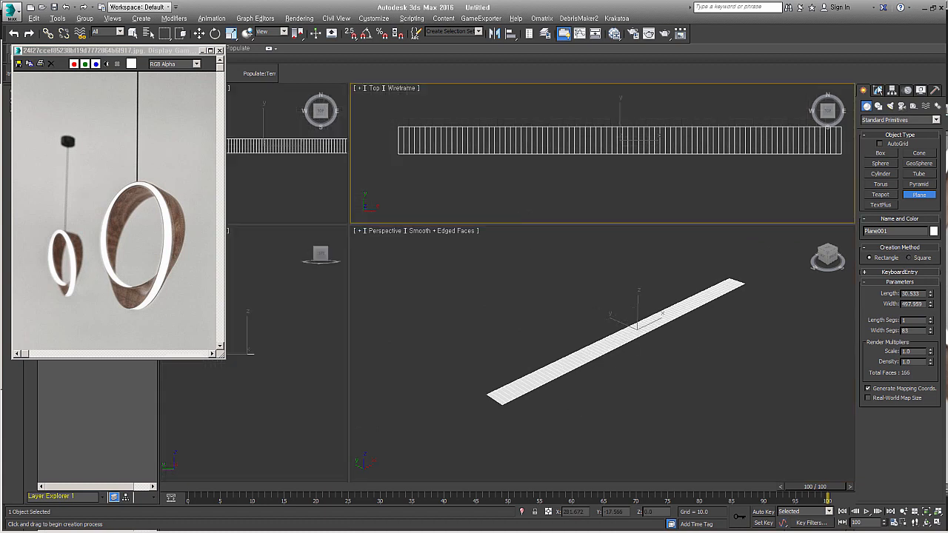
Step: Add a Bend modifier to the plane with an angle of 360 along the X axis to form a ring
click(878, 89)
click(894, 119)
key(b)
key(b)
click(892, 127)
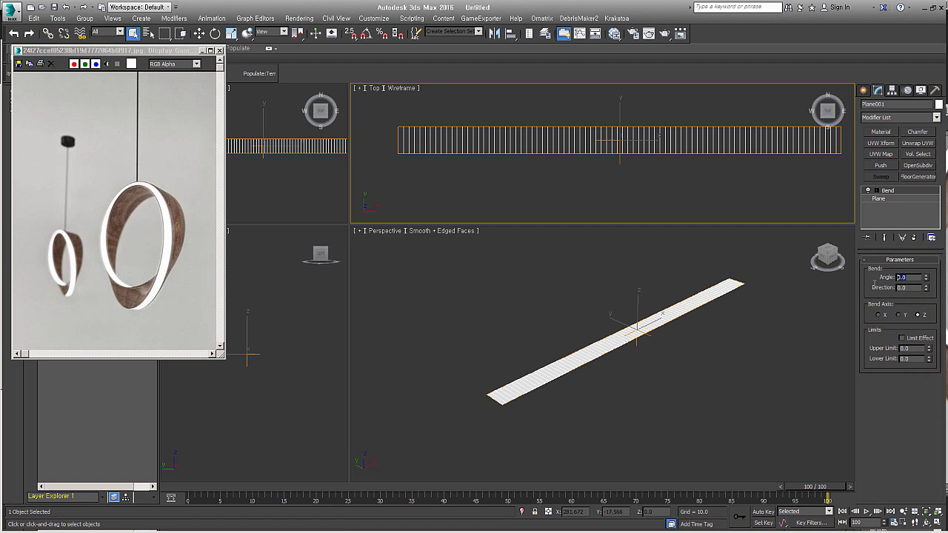
text(360)
key(Return)
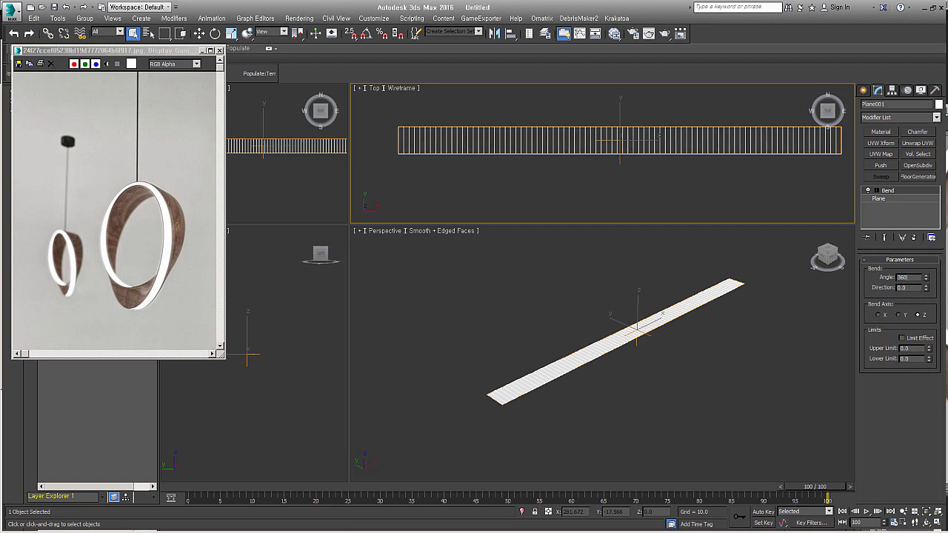
click(879, 315)
right_click(723, 409)
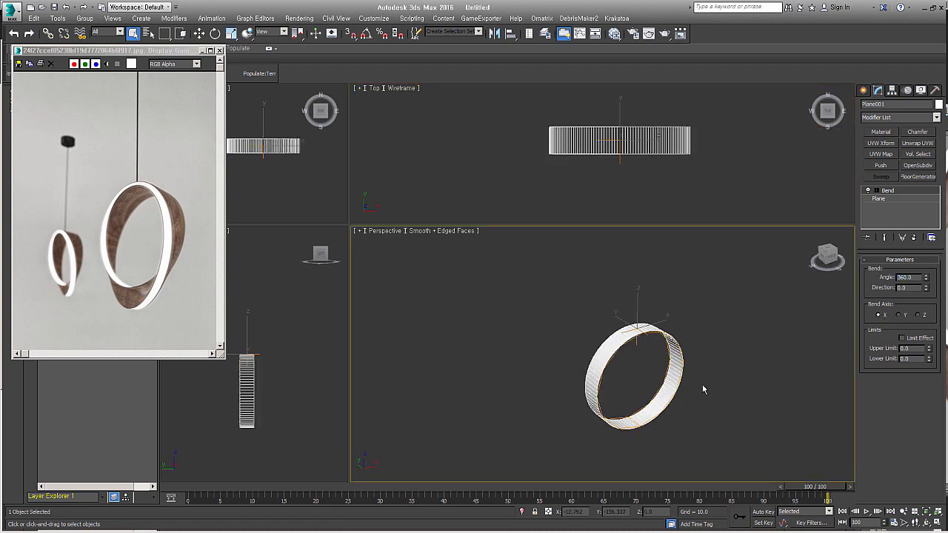
alt+middle_drag(661, 412, 611, 400)
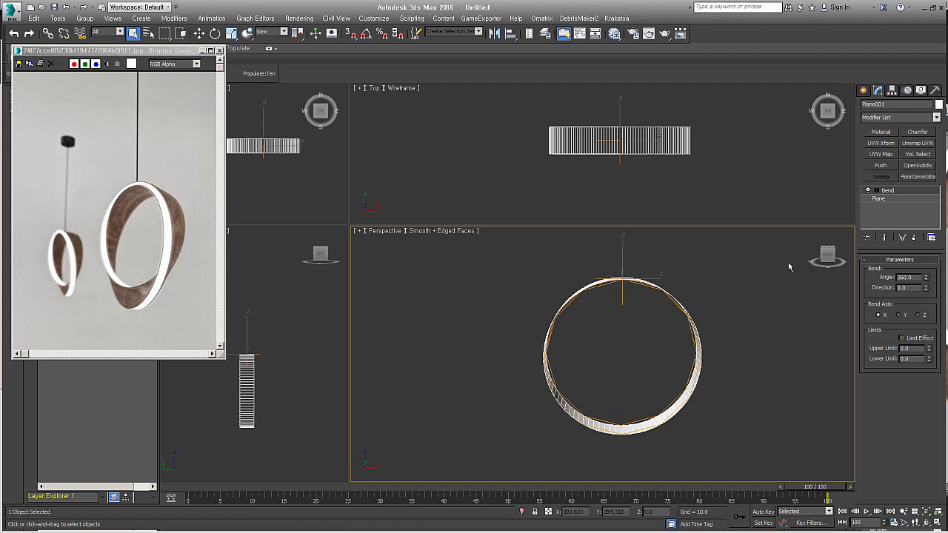
alt+middle_drag(630, 362, 614, 375)
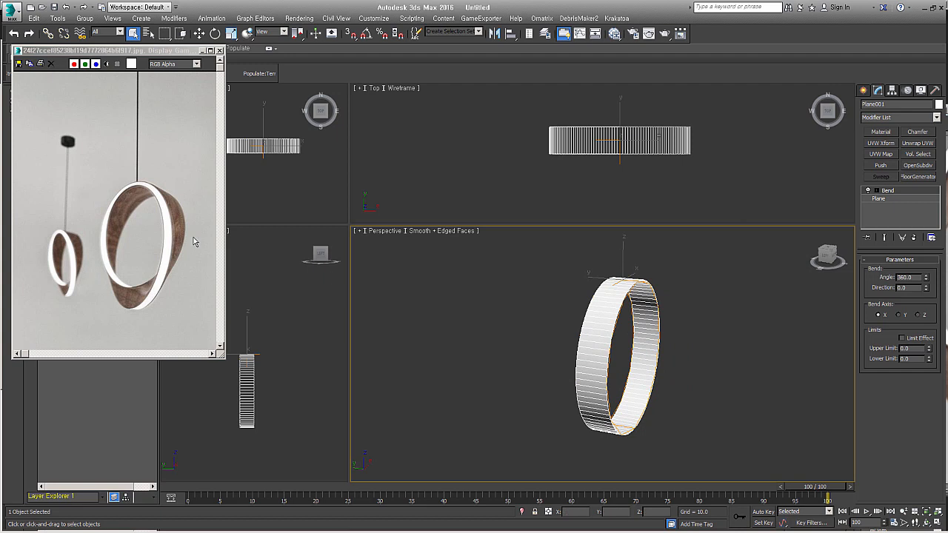
alt+middle_drag(521, 321, 623, 380)
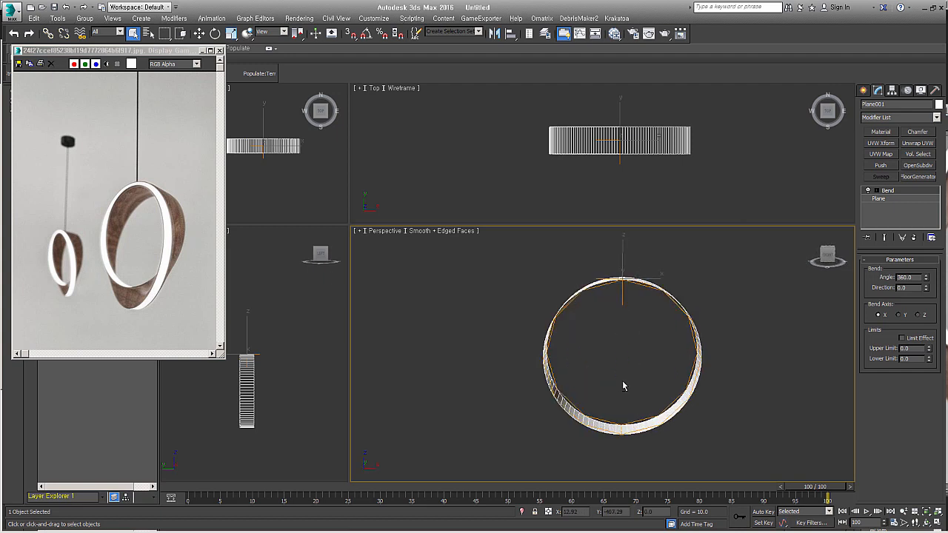
Step: Set the base plane's length to 32 and return to the Bend level
click(905, 200)
double_click(920, 272)
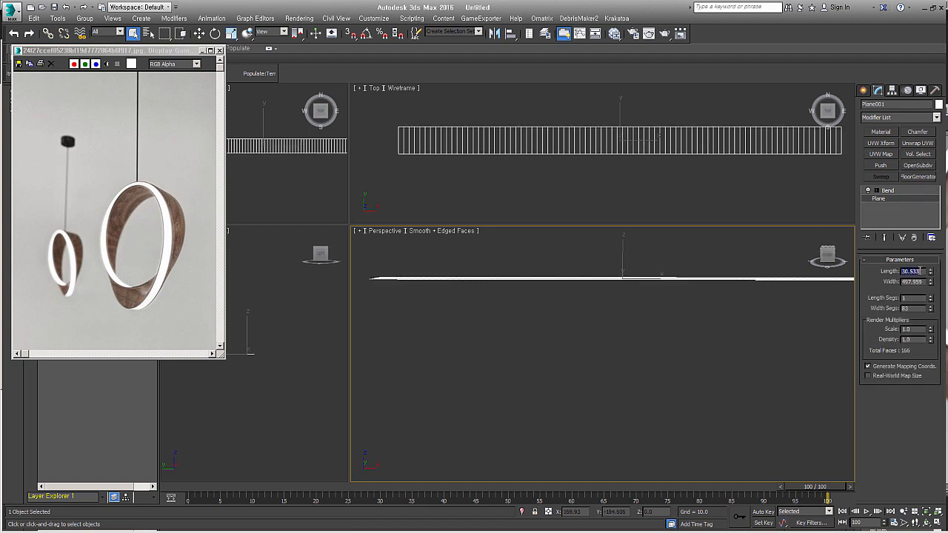
text(32)
key(Return)
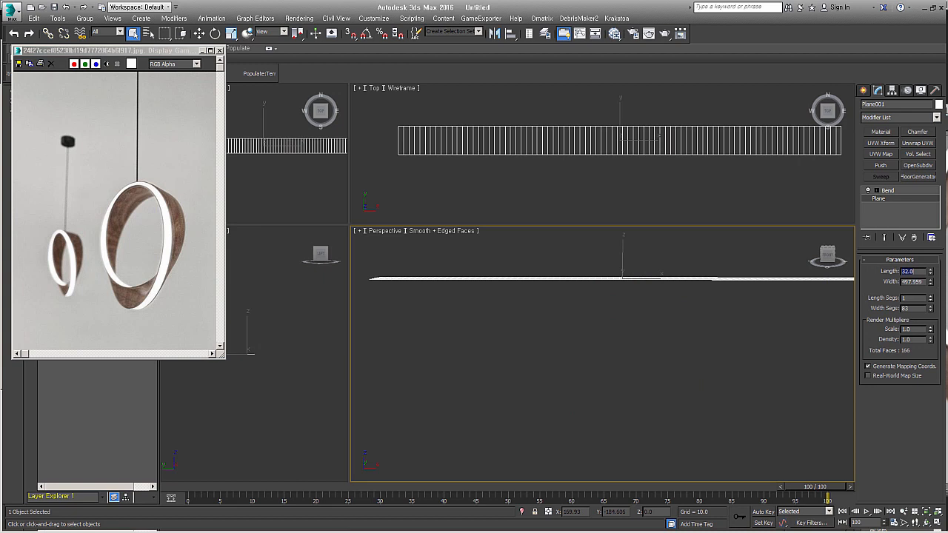
click(901, 192)
alt+middle_drag(695, 374, 781, 372)
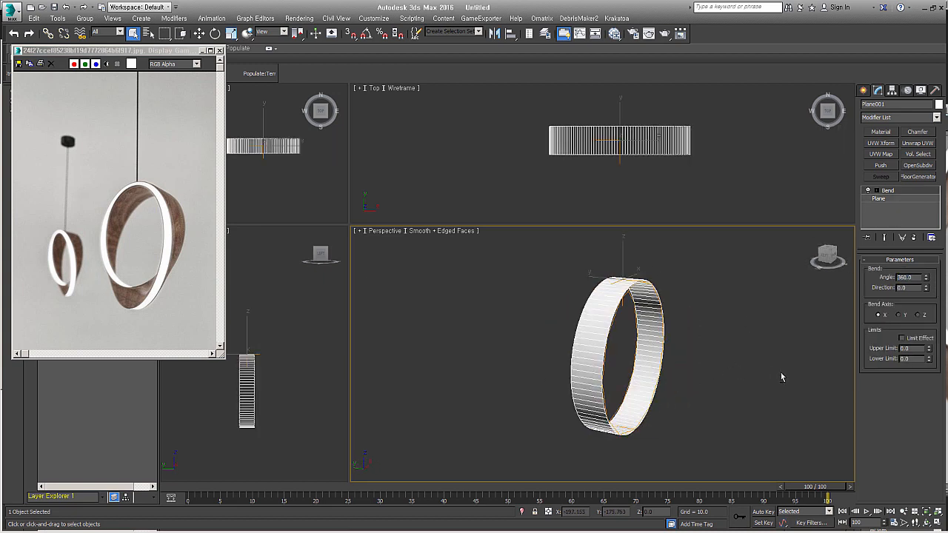
Step: Insert a Twist modifier between the plane and the Bend, with a twist angle of 180
click(894, 198)
click(901, 118)
text(tw)
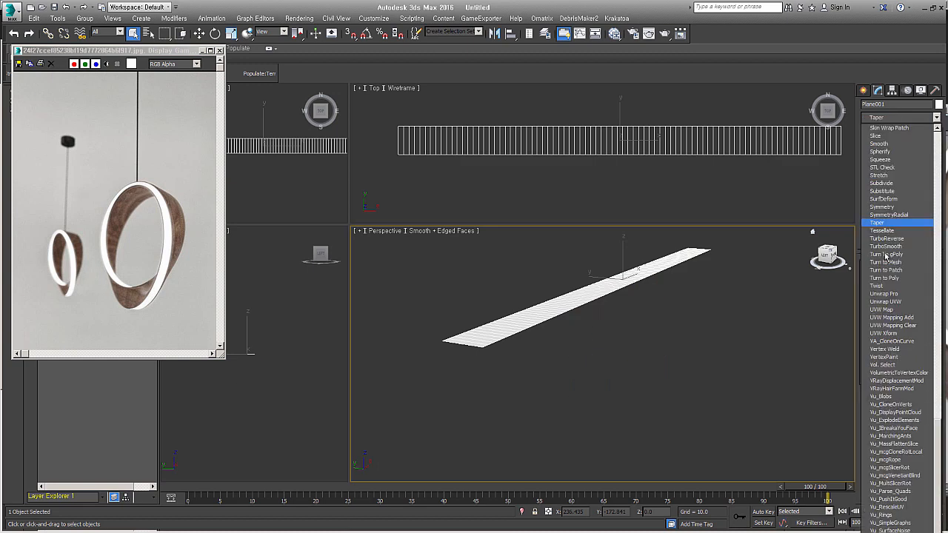
click(886, 287)
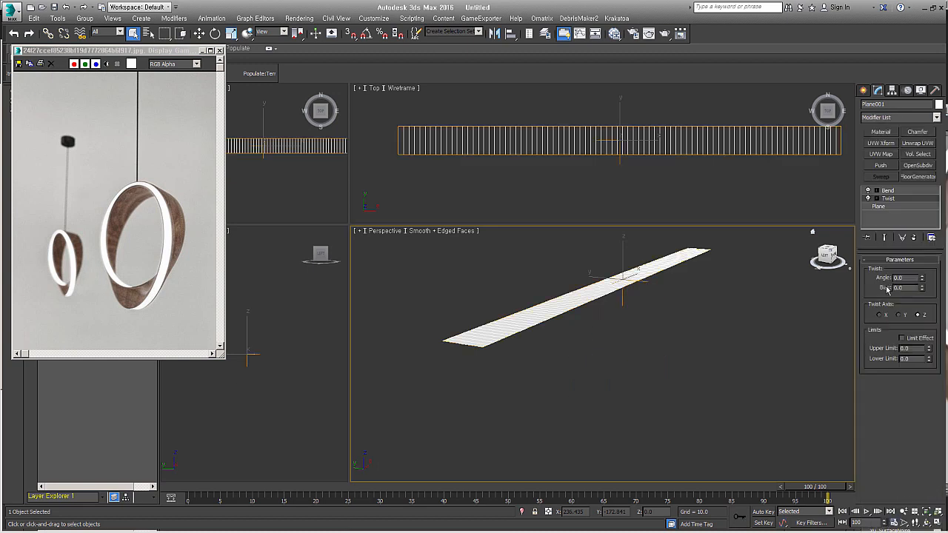
click(905, 278)
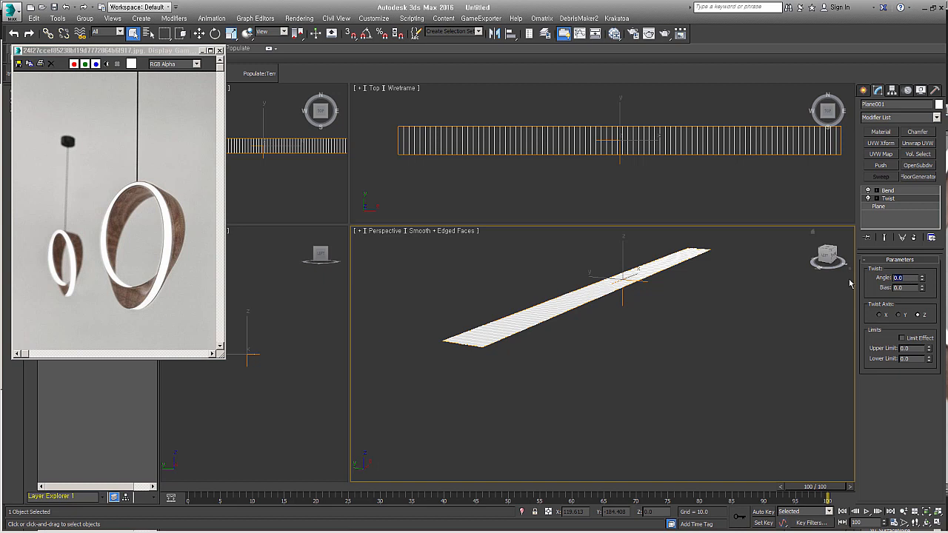
text(180)
key(Return)
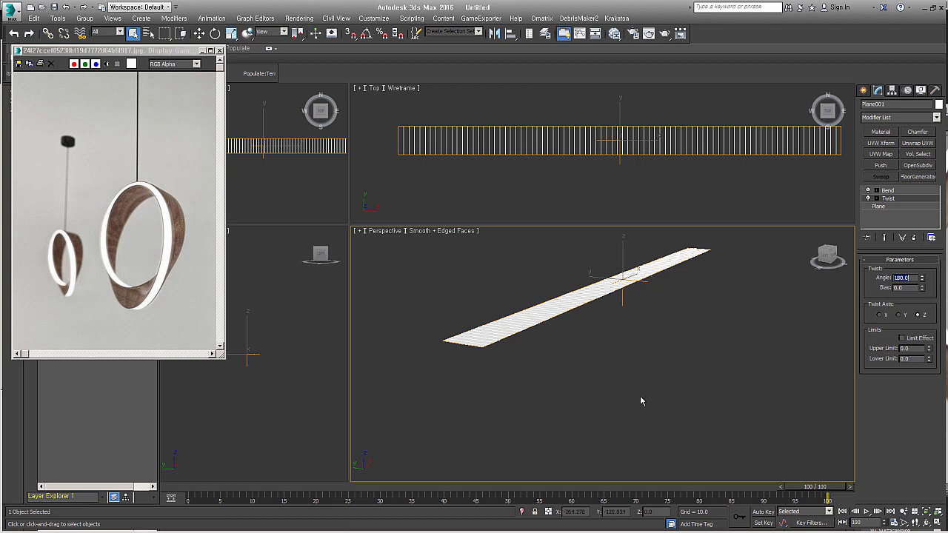
Step: Show the end result of the modifier stack and set the twist axis to X
click(884, 237)
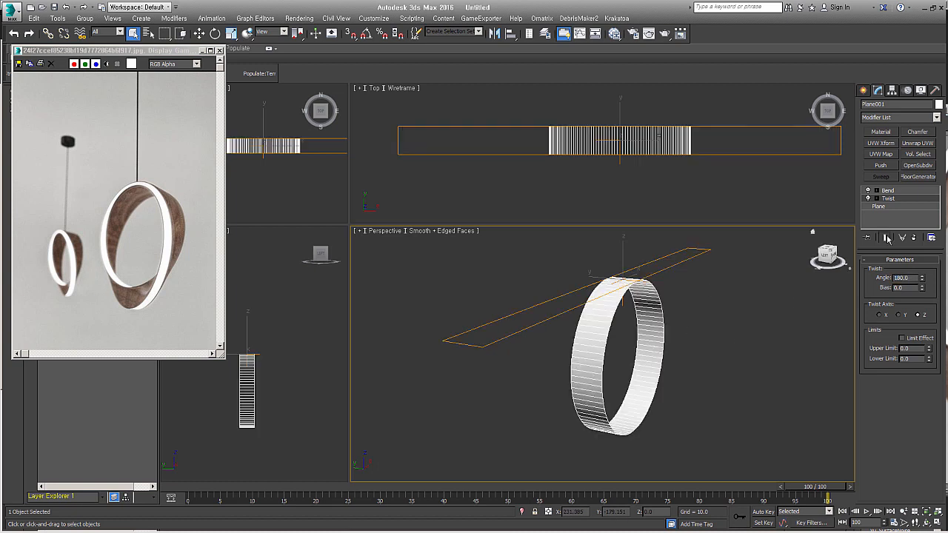
alt+middle_drag(737, 362, 673, 363)
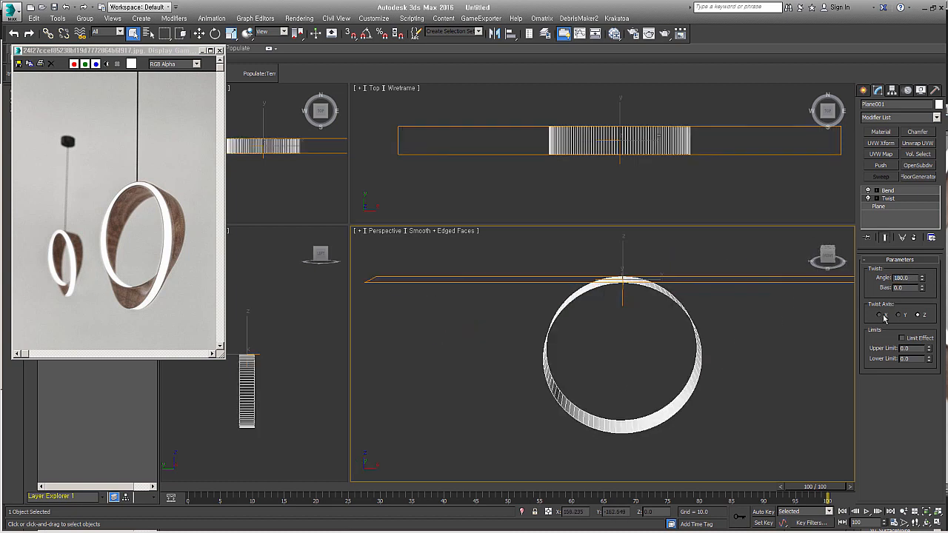
alt+middle_drag(735, 381, 744, 397)
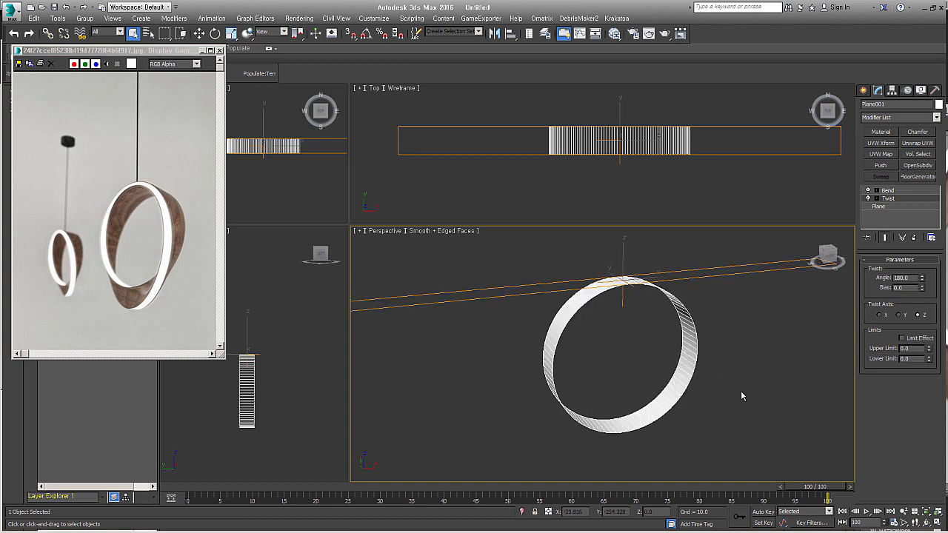
click(880, 315)
alt+middle_drag(753, 424, 694, 426)
alt+middle_drag(631, 430, 684, 413)
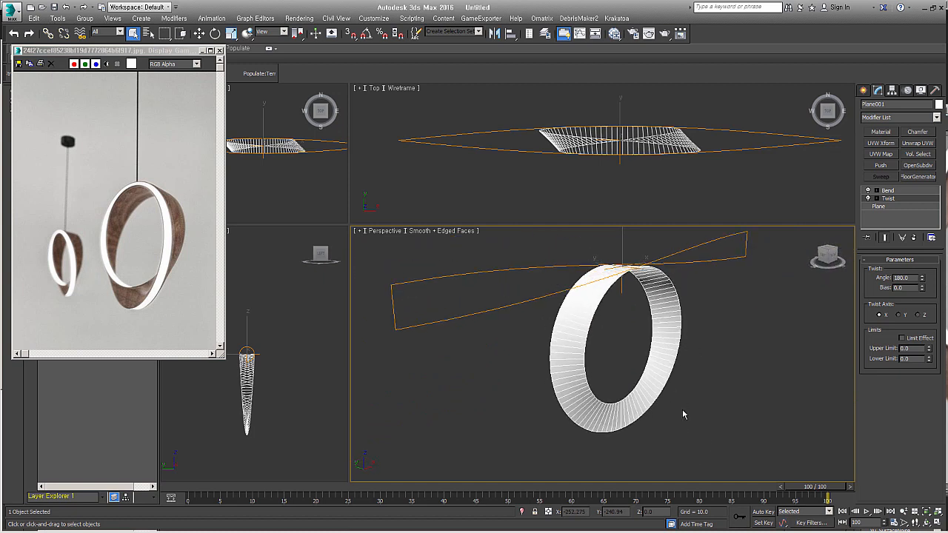
Step: Set the base plane's length to 25 to narrow the twisted band
click(901, 210)
drag(918, 272, 870, 275)
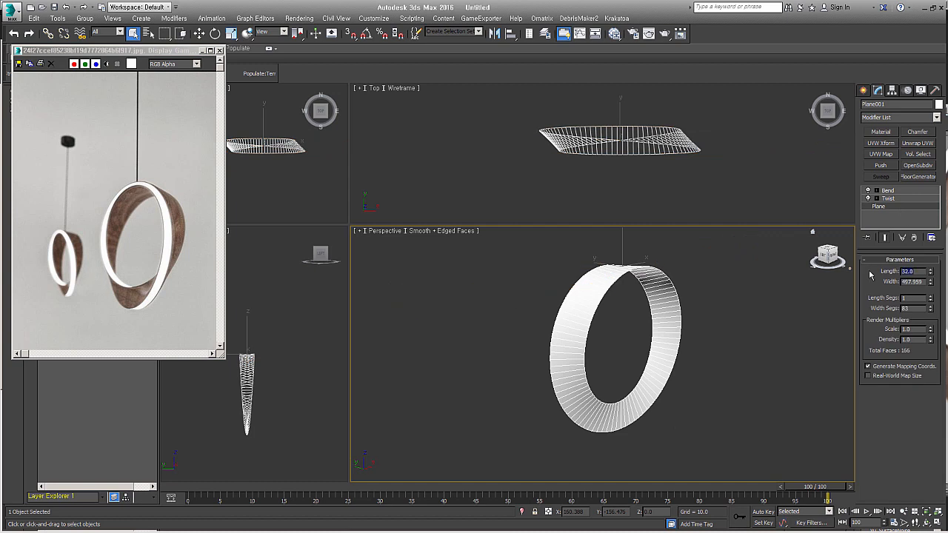
text(25)
key(Return)
alt+middle_drag(637, 347, 658, 351)
Step: Try a Shell modifier above the Bend with inner amount 4.6 and outer amount 4.5, and remove it
click(888, 191)
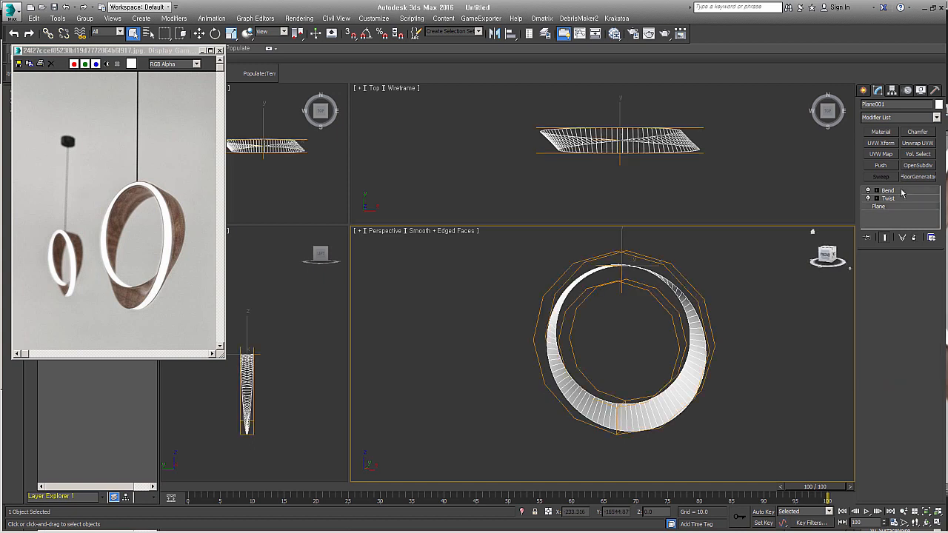
mouse_move(708, 407)
alt+middle_down()
mouse_move(756, 413)
mouse_move(709, 419)
alt+middle_up()
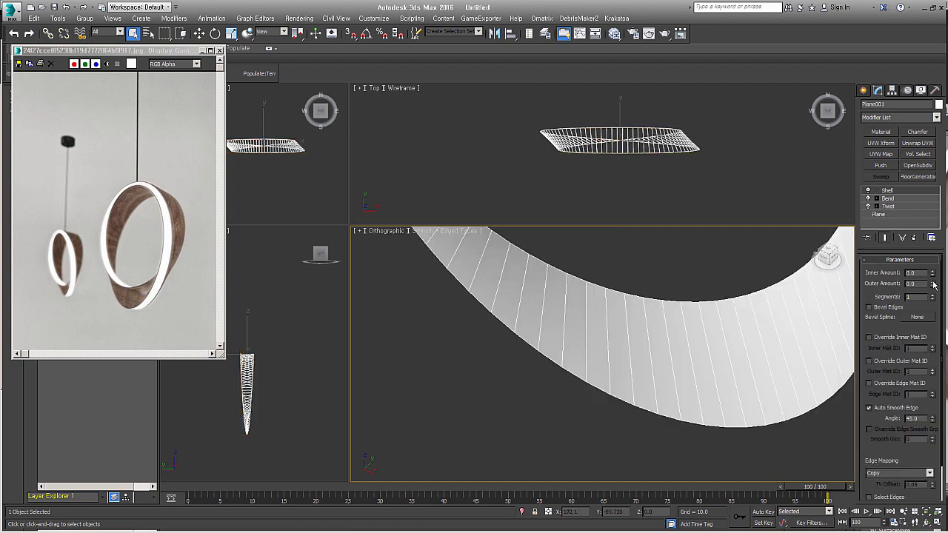
mouse_move(933, 285)
mouse_down()
mouse_move(933, 271)
mouse_move(931, 287)
mouse_up()
mouse_move(608, 328)
alt+middle_down()
mouse_move(618, 323)
mouse_move(598, 313)
alt+middle_up()
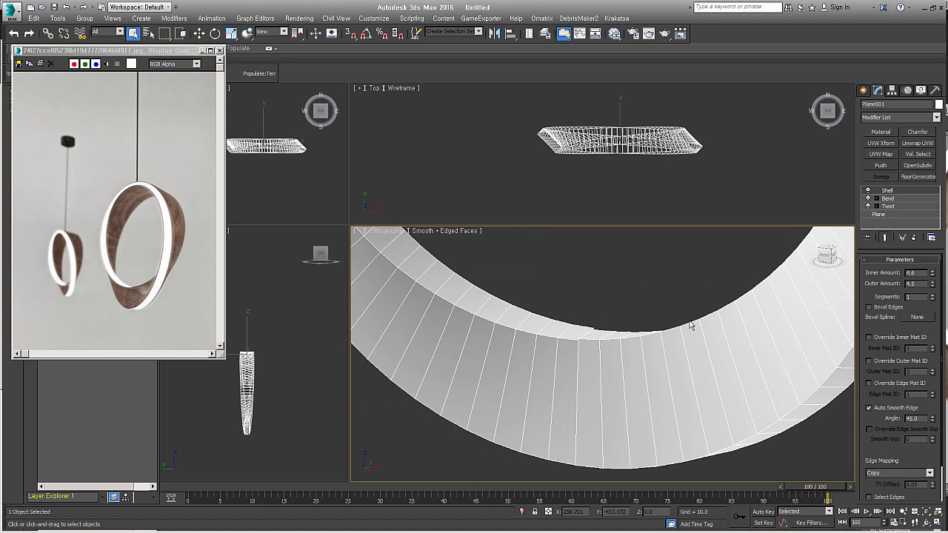
click(913, 238)
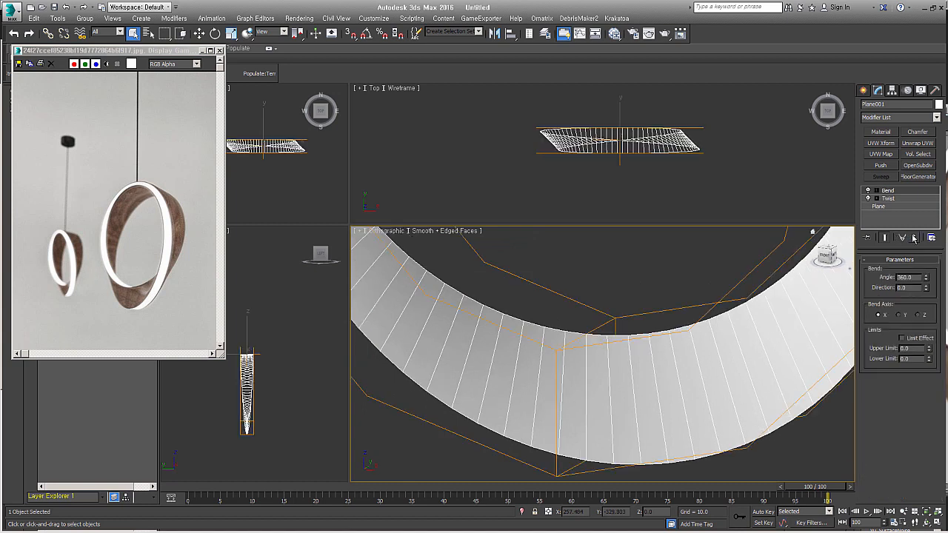
Step: Insert a Shell modifier between the base plane and the Twist, with an outer amount of 4.5
click(905, 207)
alt+middle_drag(711, 360, 617, 361)
key(ctrl+t)
click(913, 238)
key(shift+s)
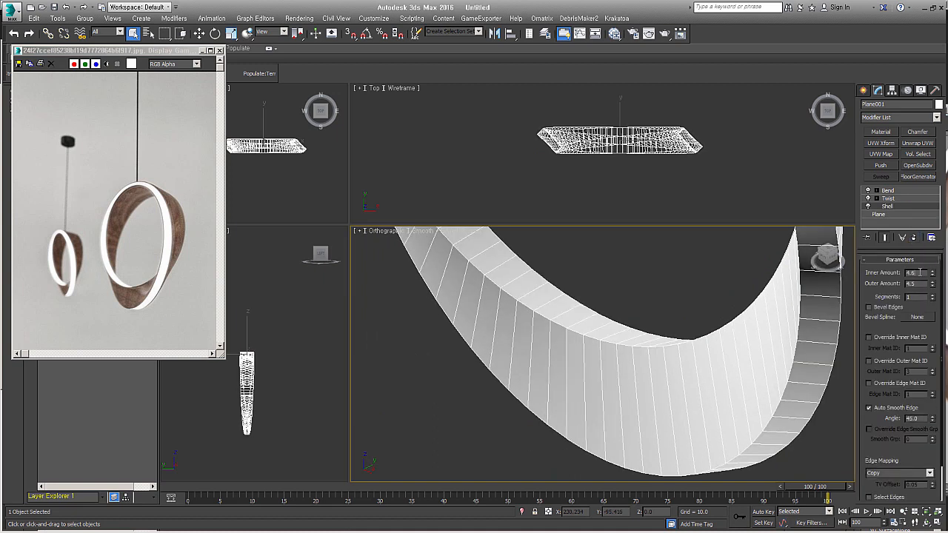
mouse_move(699, 375)
alt+middle_down()
mouse_move(696, 383)
mouse_move(712, 381)
alt+middle_up()
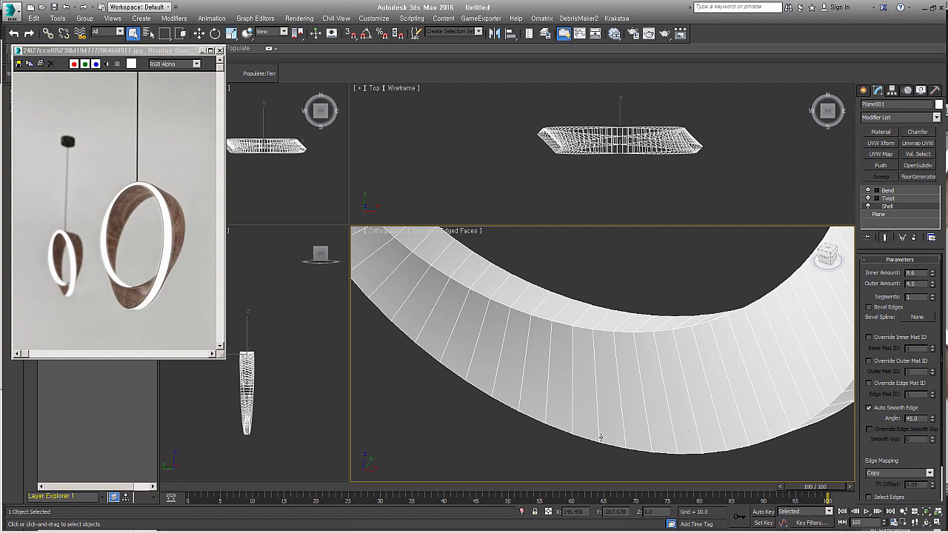
alt+middle_drag(659, 356, 688, 388)
scroll(648, 355, down, 3)
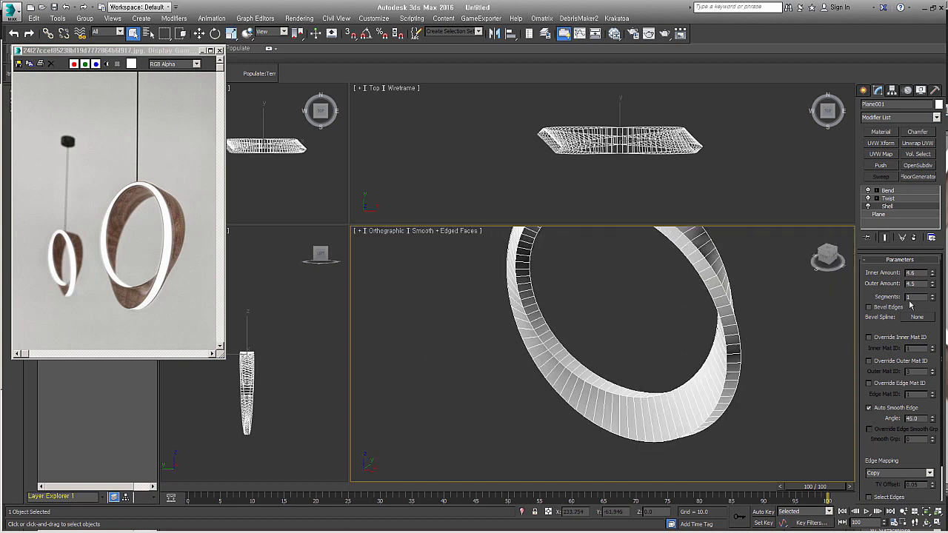
Step: Set the Shell's inner amount to 4.5
double_click(910, 273)
text(45)
key(Return)
text(4.5)
key(Return)
scroll(662, 404, up, 8)
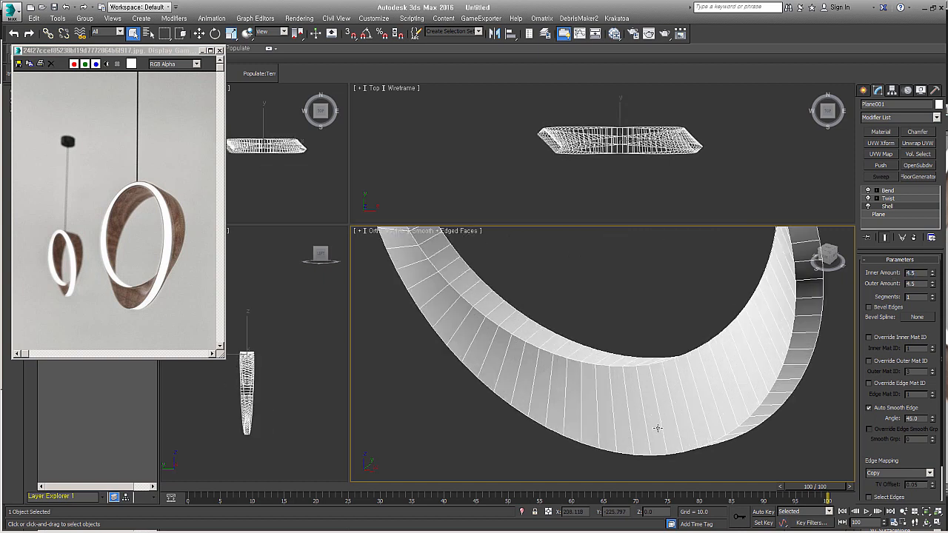
alt+middle_drag(686, 383, 609, 416)
scroll(610, 387, down, 5)
alt+middle_drag(652, 359, 634, 391)
alt+middle_drag(603, 426, 639, 424)
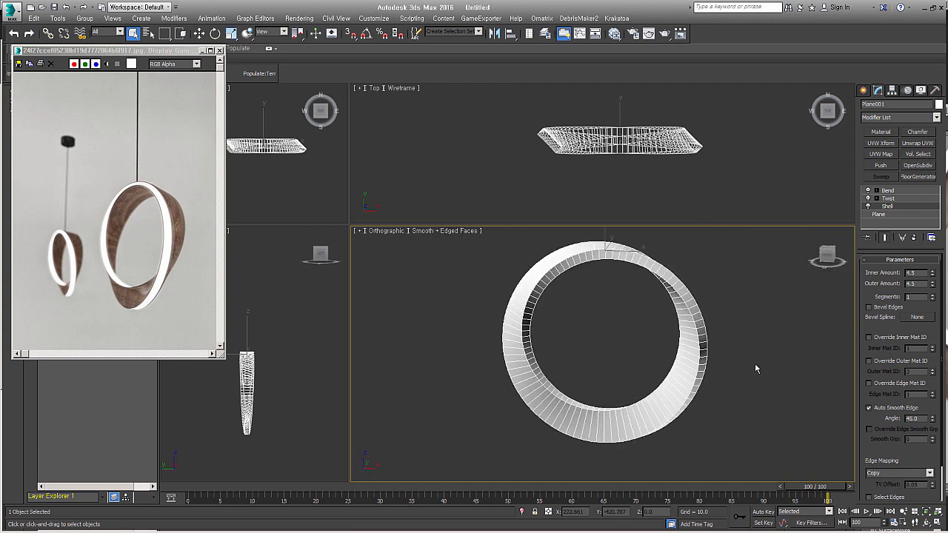
Step: Add an Edit Poly modifier above the Bend and enter its Polygon sub-object level
click(893, 191)
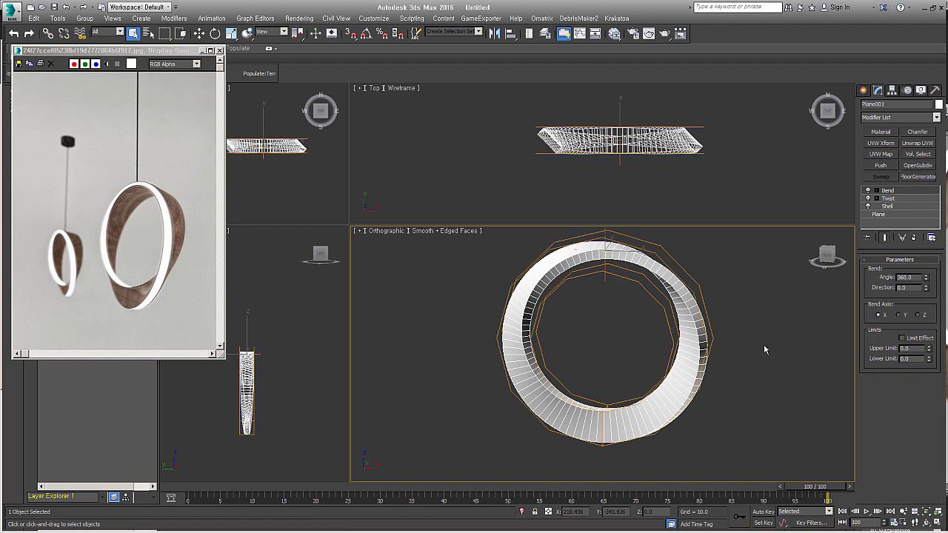
key(shift+e)
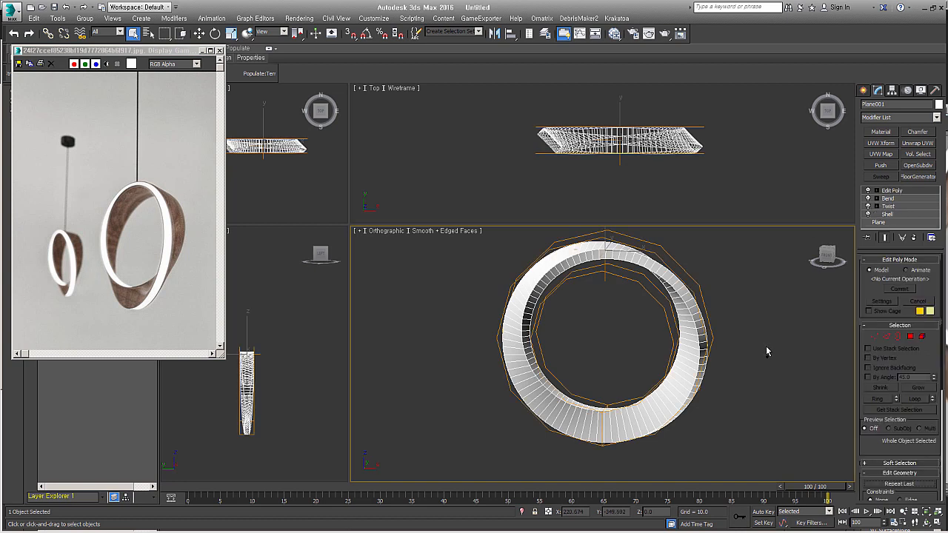
alt+middle_drag(766, 345, 691, 405)
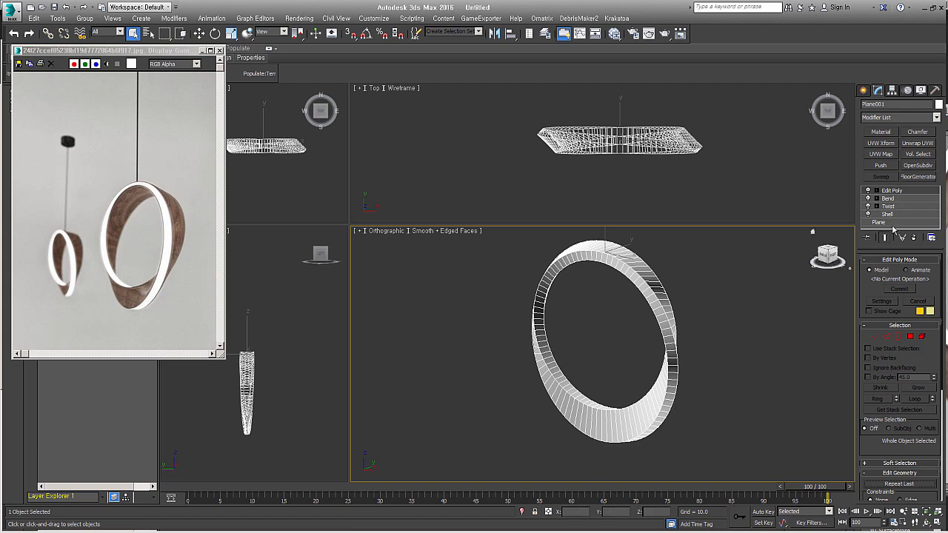
alt+middle_drag(658, 404, 667, 410)
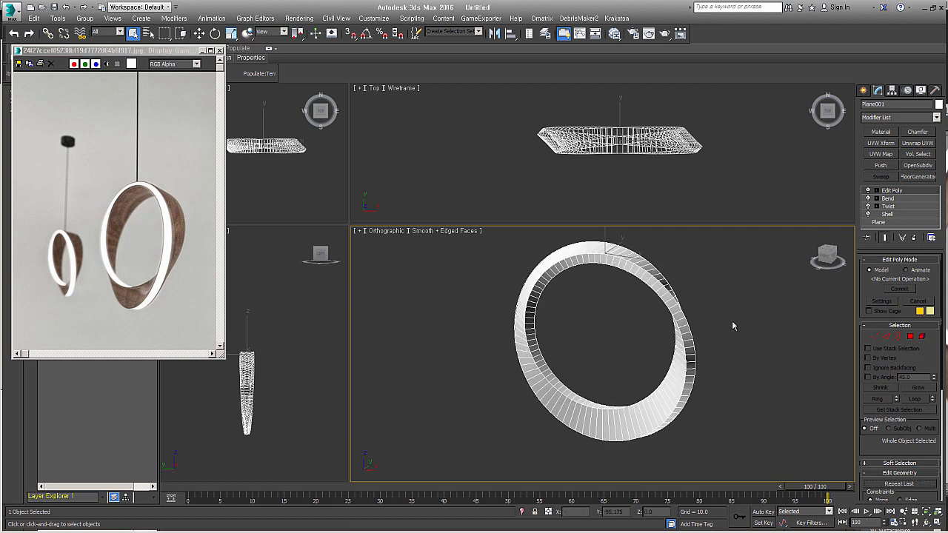
click(911, 336)
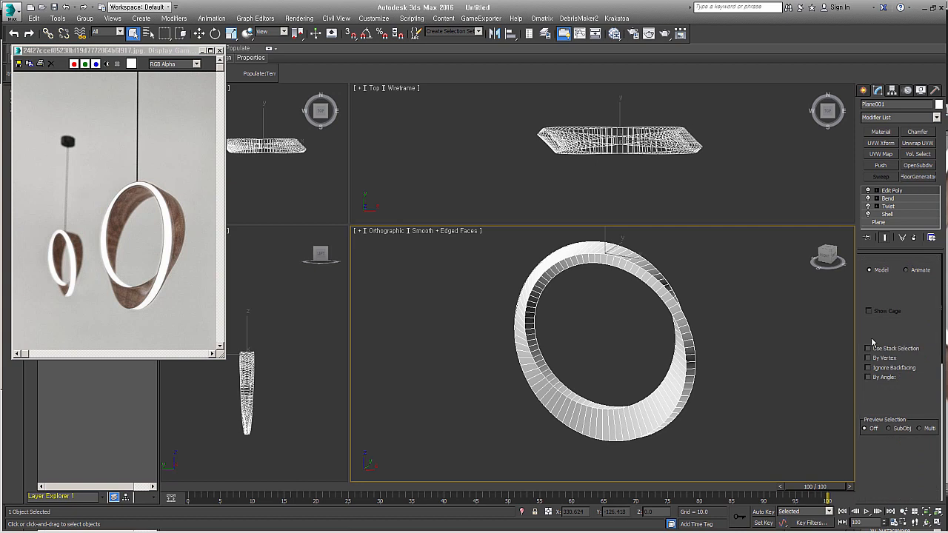
Step: Select the loop of polygons running along the ring's narrow side and check how it passes the bottom seam
scroll(575, 398, up, 2)
click(575, 398)
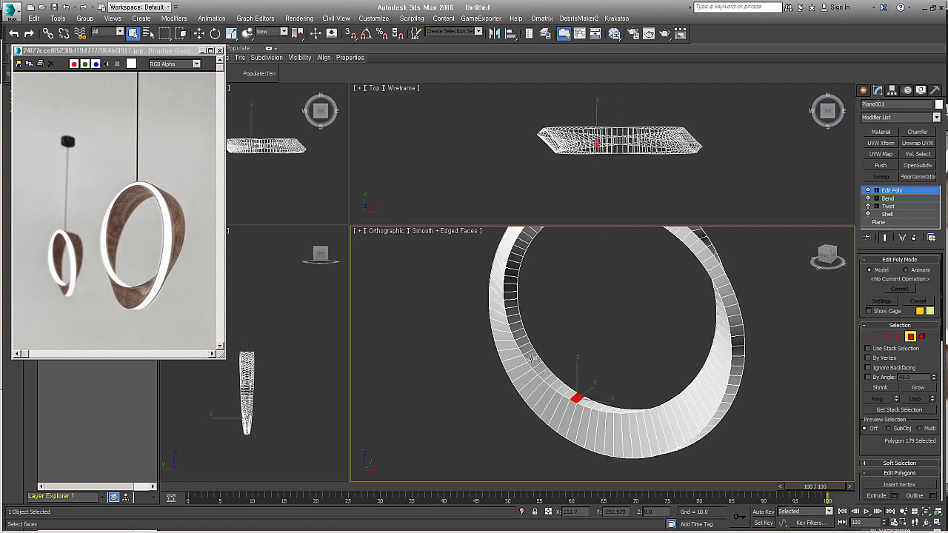
shift+click(557, 384)
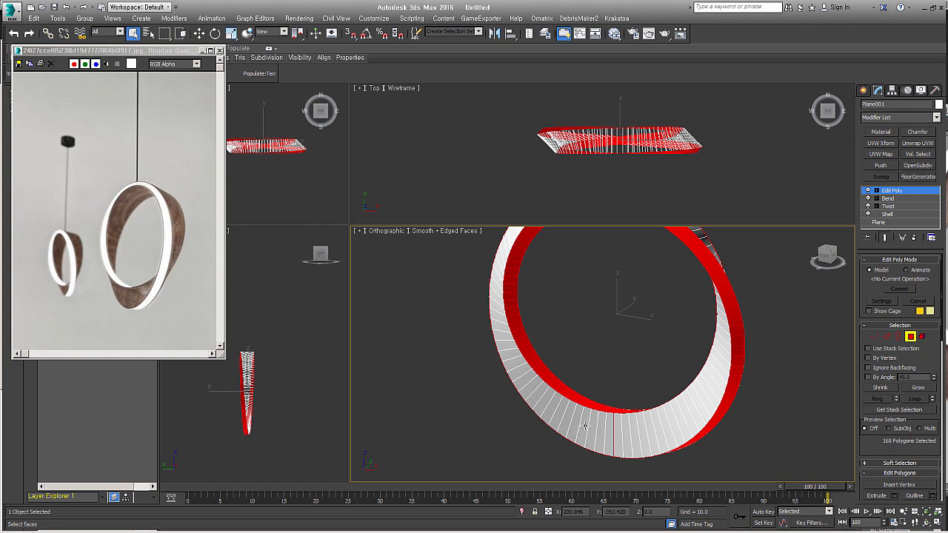
alt+middle_drag(629, 428, 654, 427)
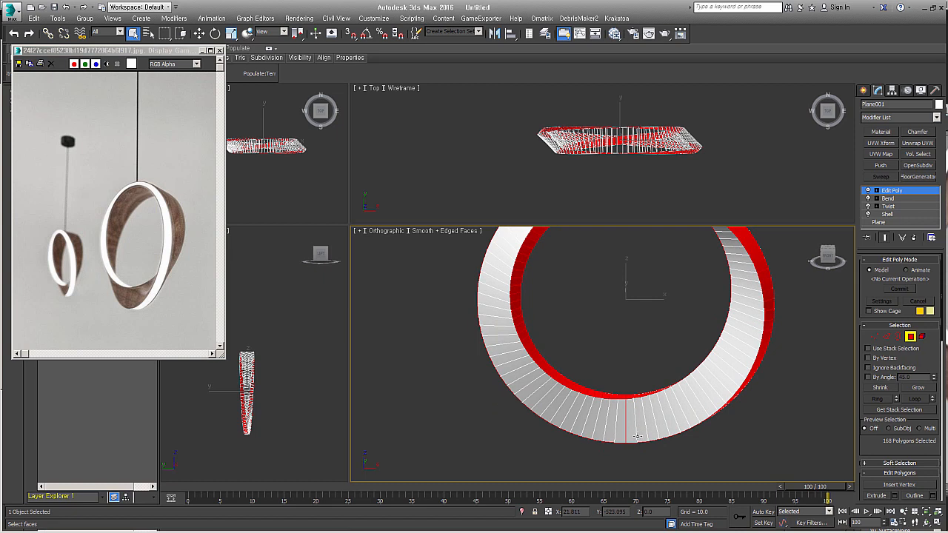
scroll(637, 436, up, 2)
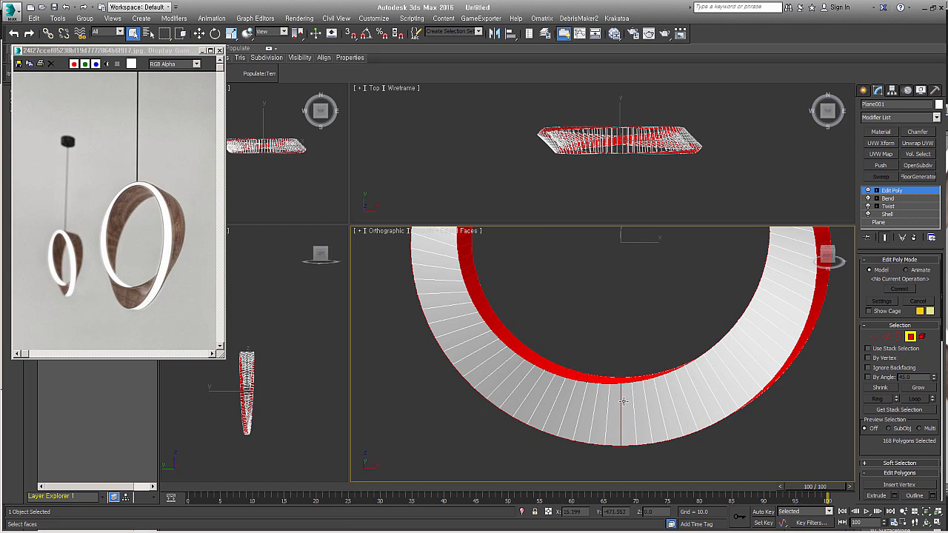
Step: Delete the two end polygons at the ring's bottom seam and weld all of its vertices
drag(617, 349, 627, 462)
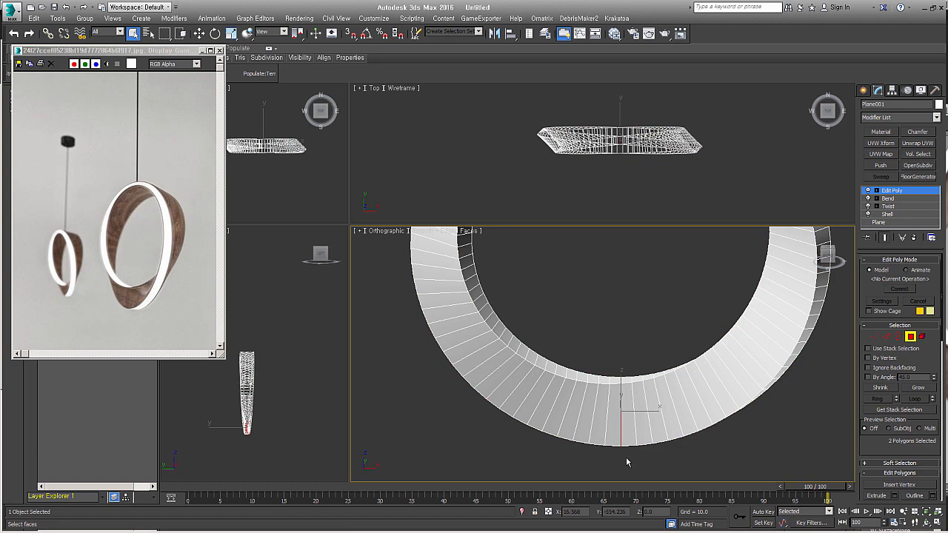
drag(619, 370, 628, 464)
click(874, 336)
key(ctrl+a)
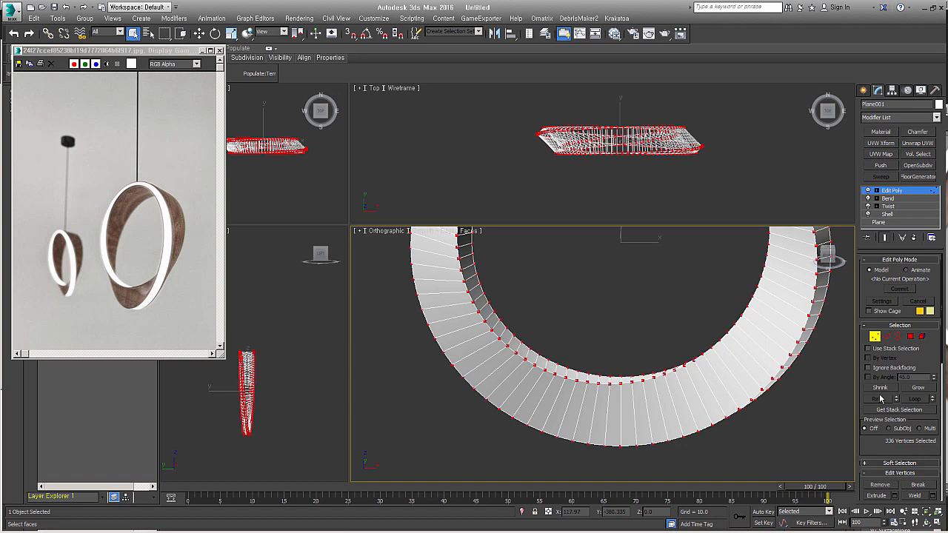
scroll(880, 453, down, 4)
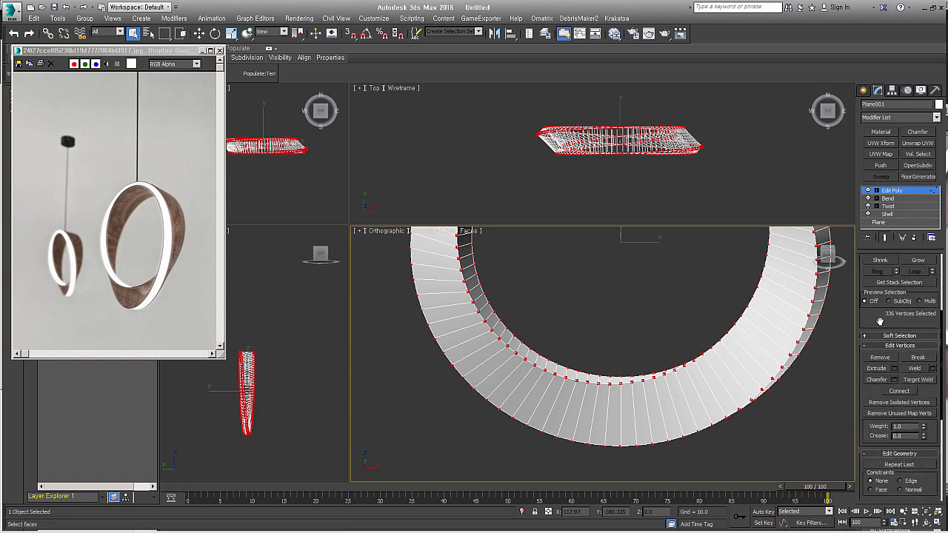
click(915, 368)
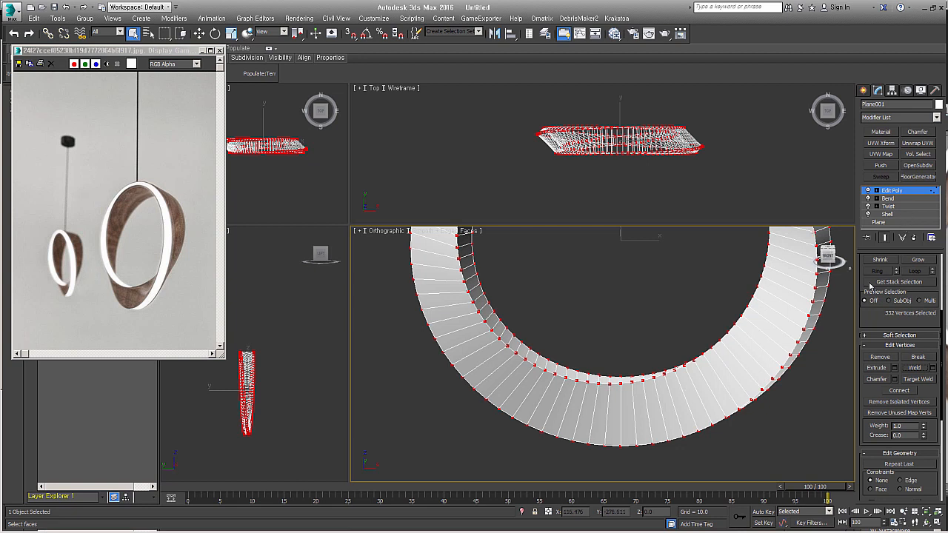
Step: Select the full loop of polygons along the ring's narrow side at Polygon level
scroll(869, 323, up, 4)
click(910, 336)
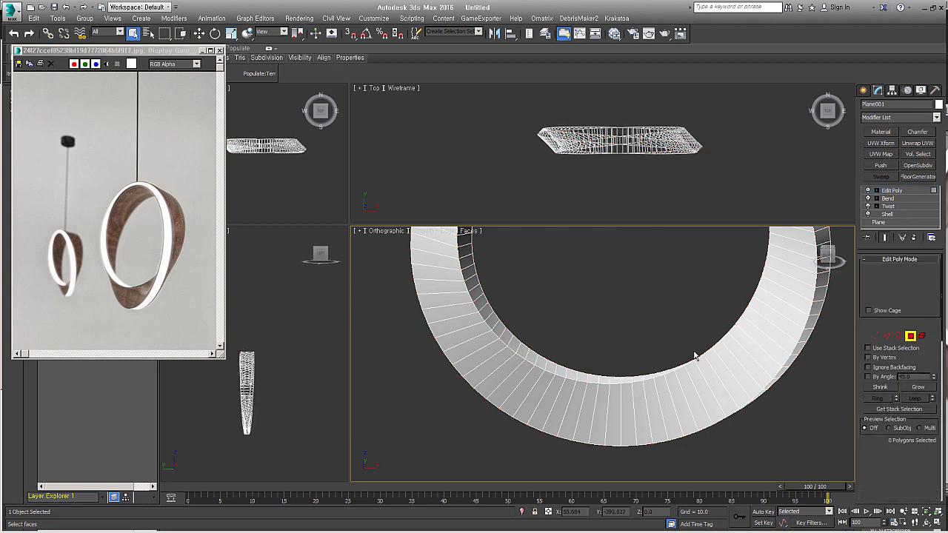
click(633, 379)
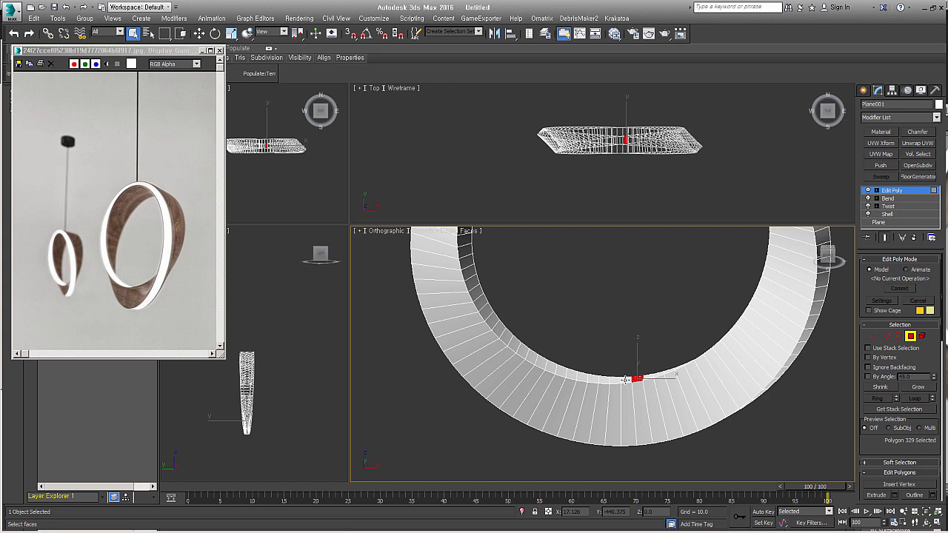
shift+click(628, 379)
mouse_move(701, 409)
alt+middle_down()
mouse_move(676, 427)
mouse_move(702, 428)
alt+middle_up()
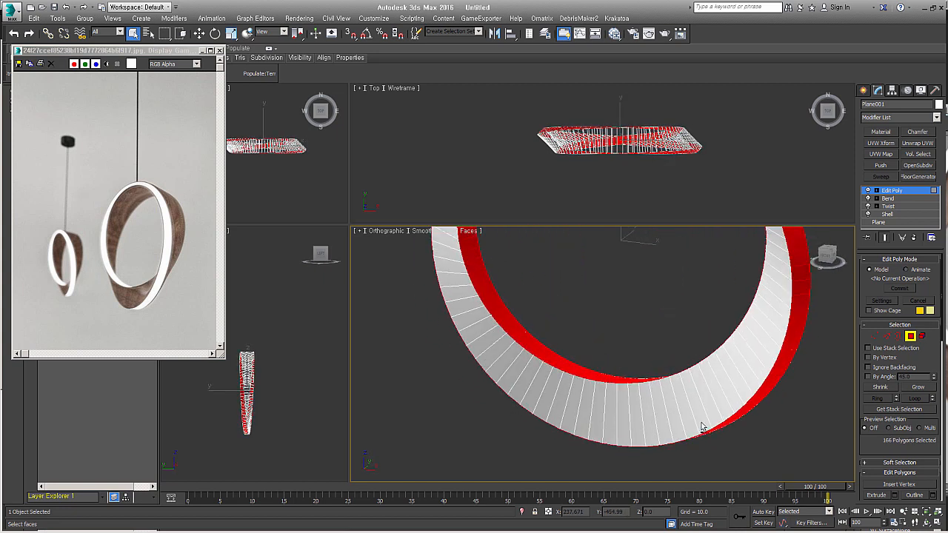
Step: Inset the selected narrow-side polygon loop slightly, leaving a thin border along both of its edges
scroll(523, 335, up, 4)
right_click(523, 336)
click(516, 386)
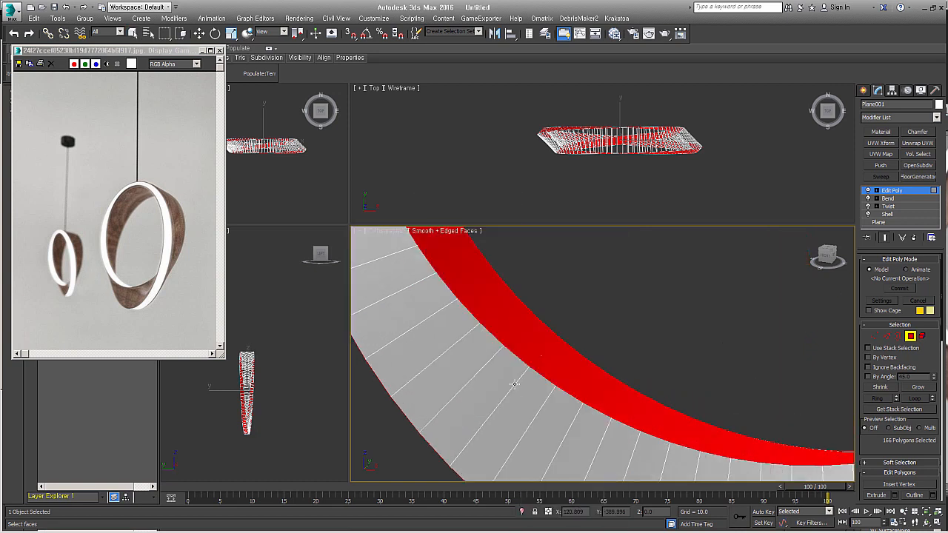
scroll(556, 364, up, 1)
scroll(687, 339, up, 3)
drag(675, 354, 681, 357)
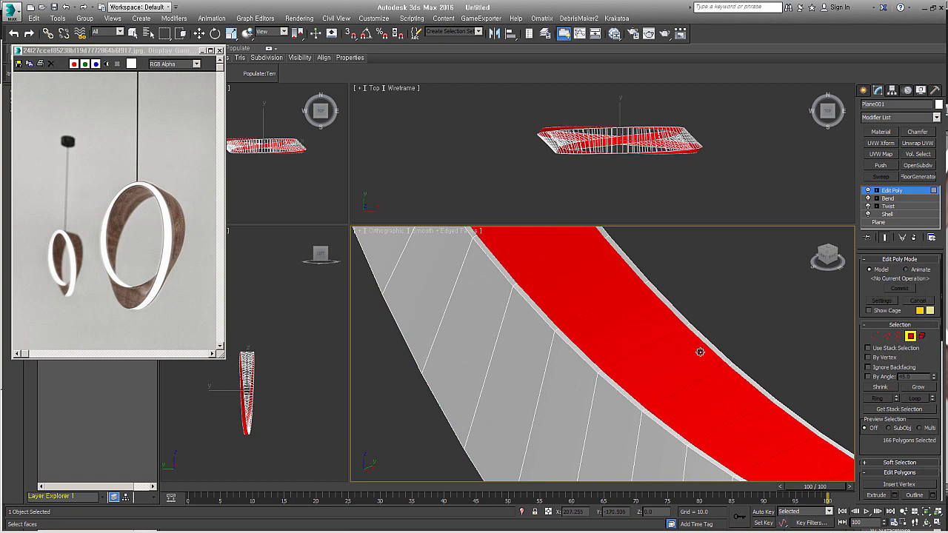
Step: Extrude the inset polygons inward by Local Normals with a height of -0.347
right_click(696, 324)
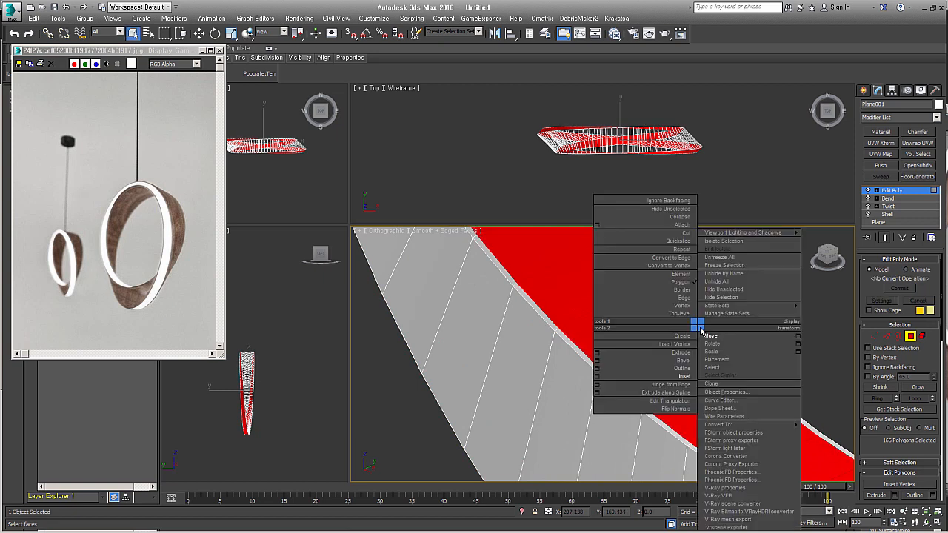
click(598, 356)
drag(628, 336, 730, 295)
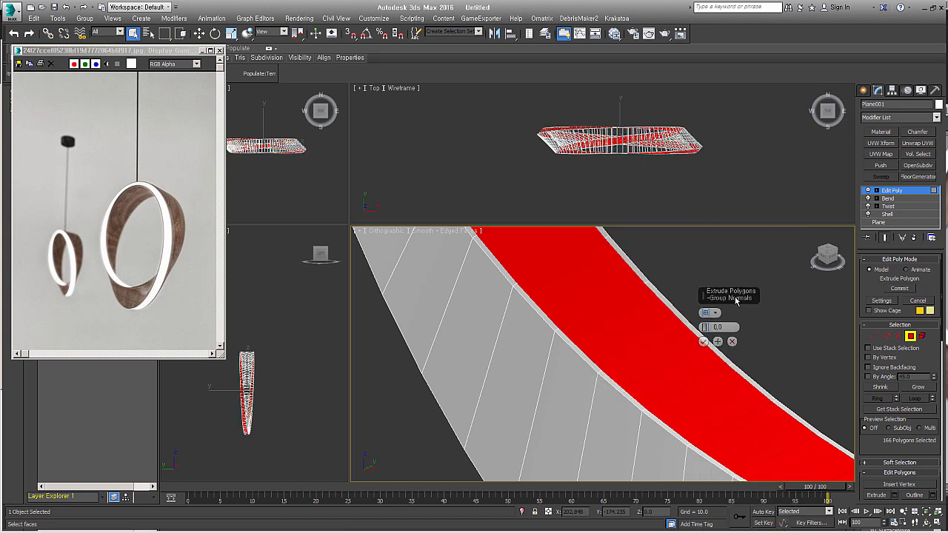
click(709, 312)
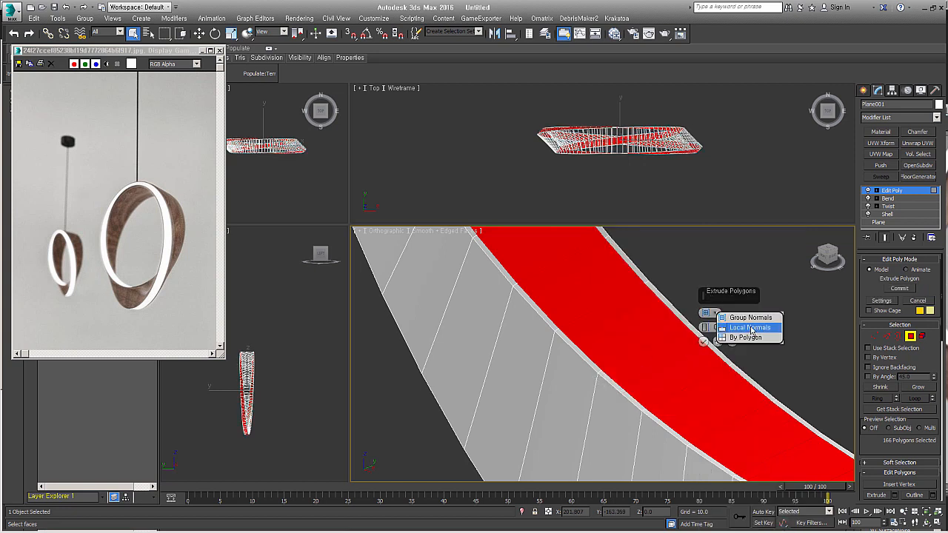
click(752, 330)
drag(704, 327, 704, 331)
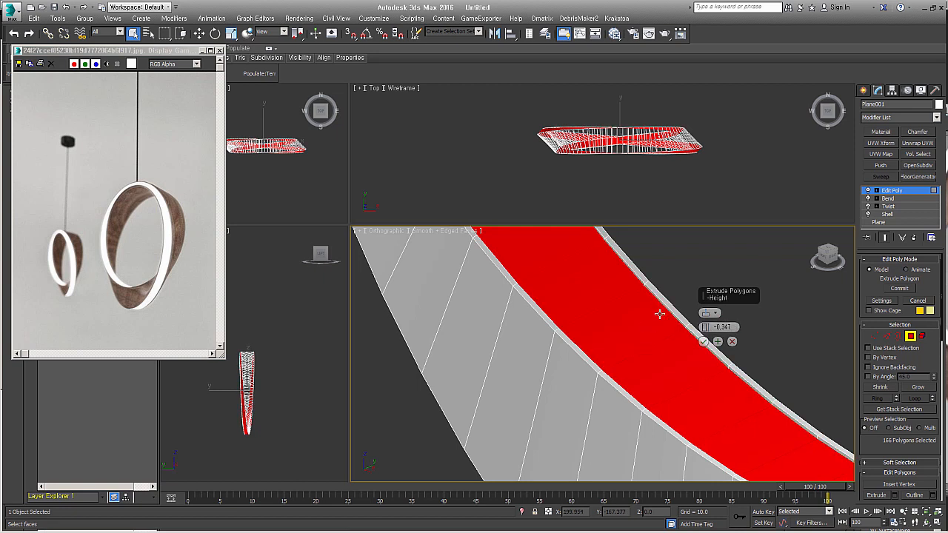
click(704, 342)
Step: Detach the recessed strip polygons from the ring and leave the Polygon sub-object level
scroll(684, 349, down, 6)
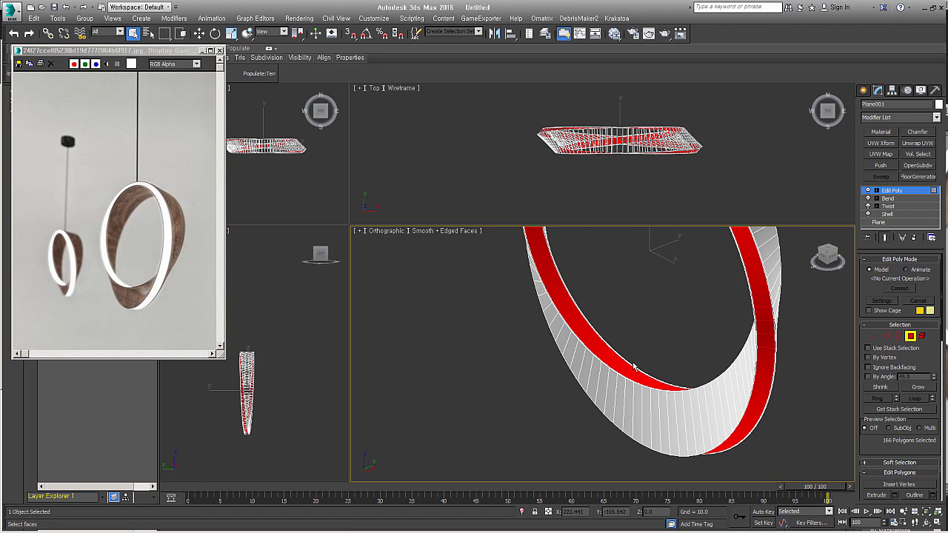
scroll(918, 370, down, 5)
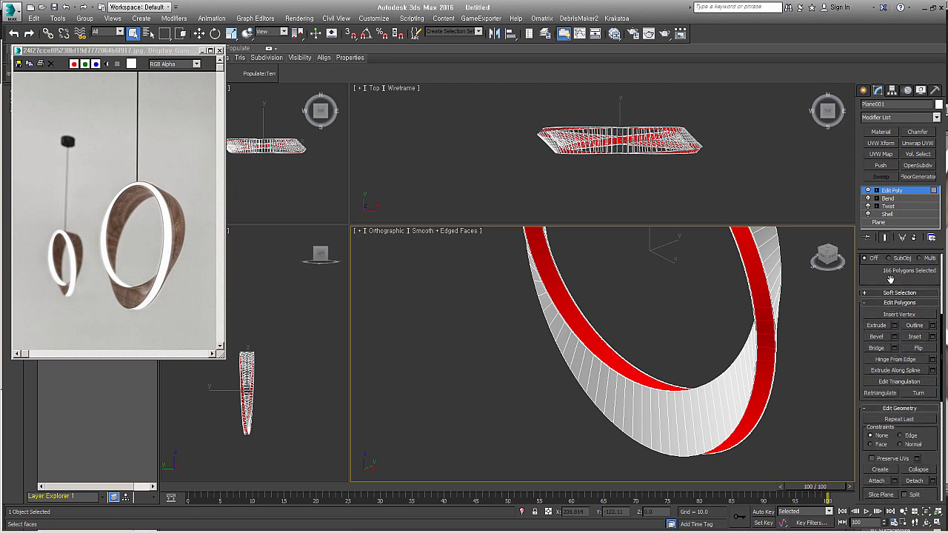
drag(924, 455, 925, 411)
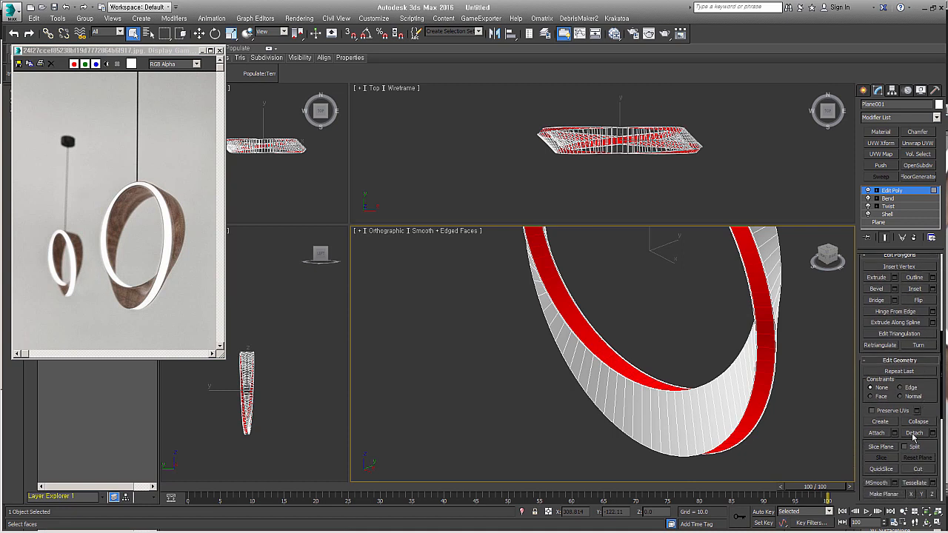
click(914, 434)
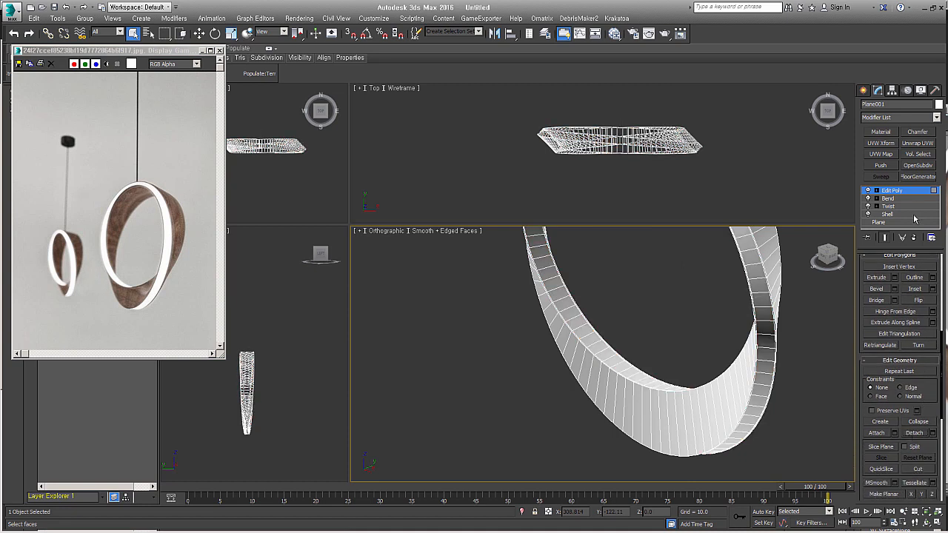
click(911, 194)
Step: Switch the viewport to Wireframe + Edged Faces display and inspect the ring from several angles
alt+middle_drag(716, 370, 666, 391)
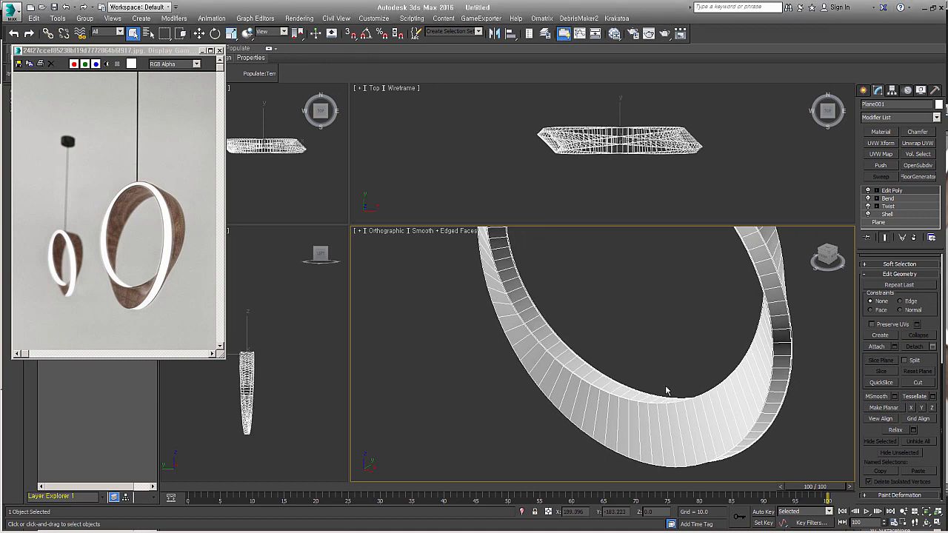
key(F3)
key(F2)
mouse_move(738, 426)
alt+middle_down()
mouse_move(709, 425)
mouse_move(724, 424)
alt+middle_up()
alt+middle_drag(646, 399, 606, 438)
scroll(671, 394, down, 4)
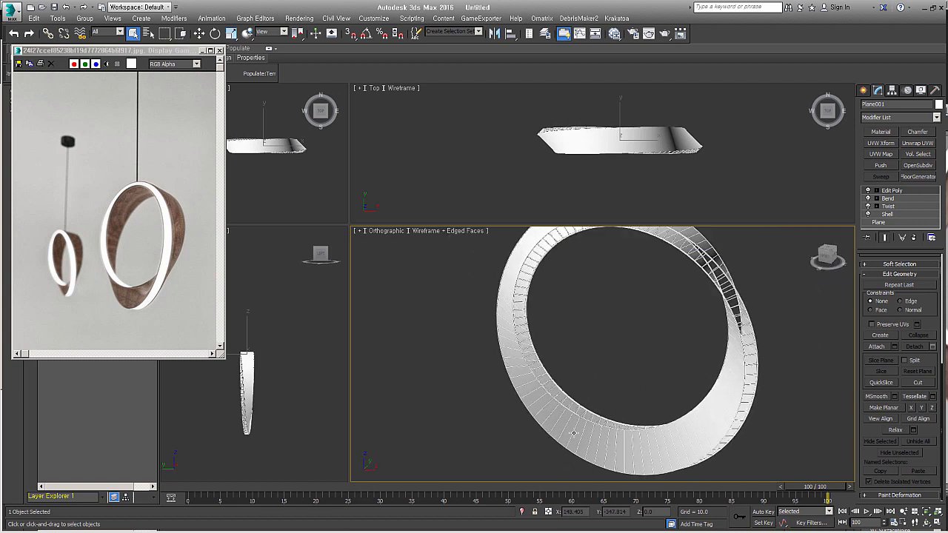
alt+middle_drag(716, 422, 750, 419)
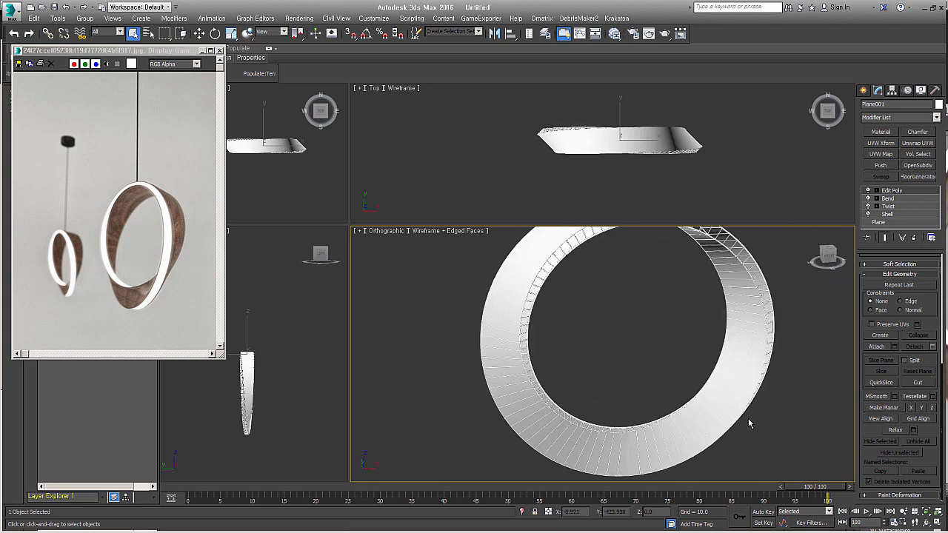
mouse_move(730, 402)
alt+middle_down()
mouse_move(705, 395)
mouse_move(715, 400)
alt+middle_up()
scroll(714, 400, down, 2)
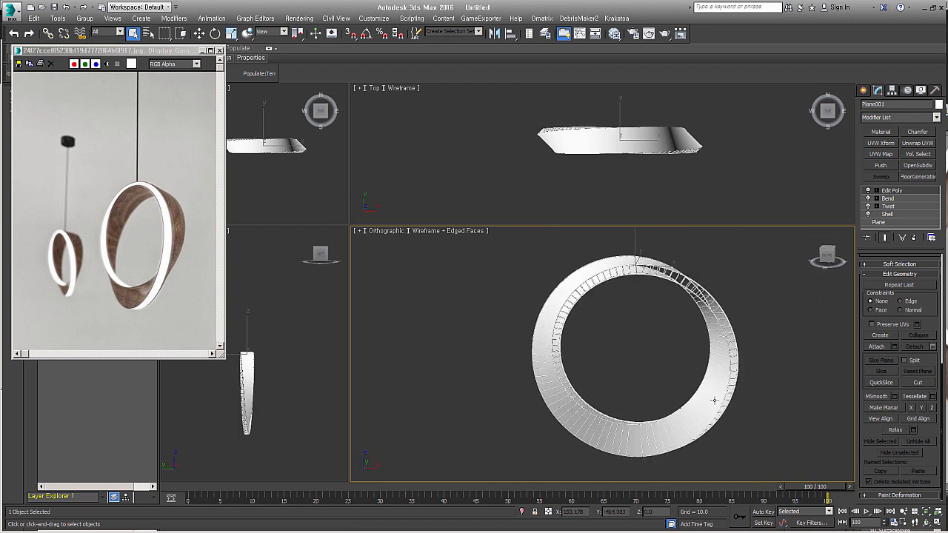
Step: Add an Unwrap UVW modifier above the Edit Poly
key(shift+u)
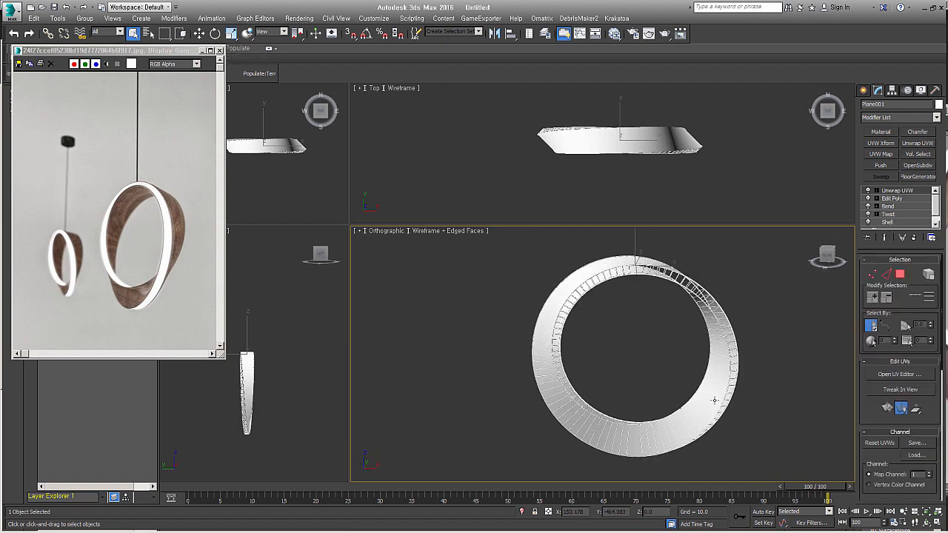
key(alt)
alt+middle_drag(721, 434, 676, 448)
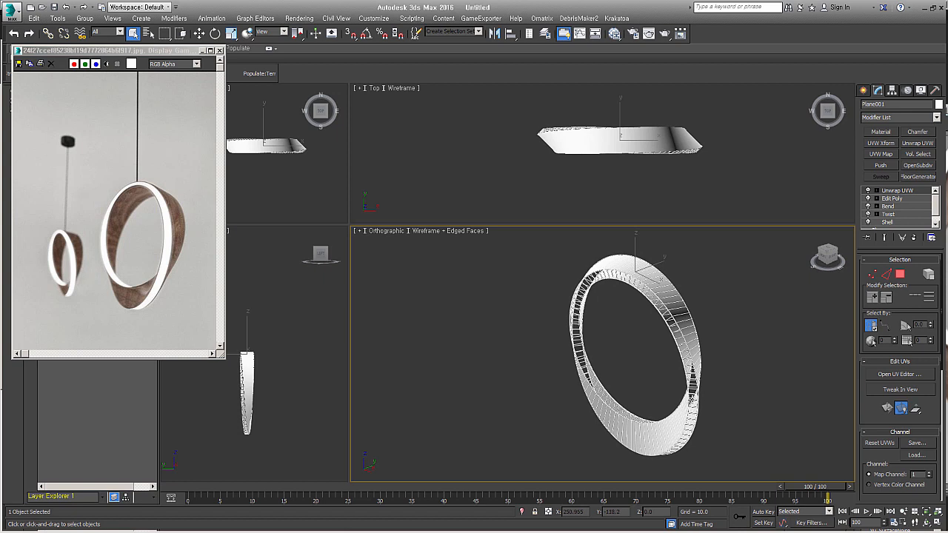
alt+middle_drag(656, 430, 626, 406)
Step: Select the edges crossing the band at the bottom of the ring in the Unwrap UVW's Edge level
click(886, 275)
scroll(642, 440, up, 5)
drag(610, 327, 620, 451)
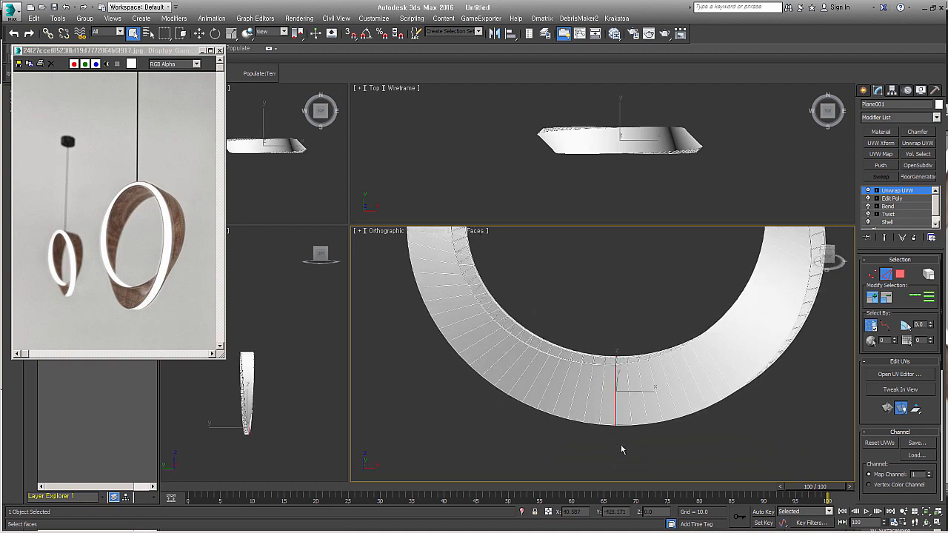
Step: Add the edges crossing the band at the top of the ring to the selection and extend it with Loop
middle_drag(654, 269, 641, 319)
scroll(641, 319, down, 3)
alt+middle_drag(608, 254, 631, 271)
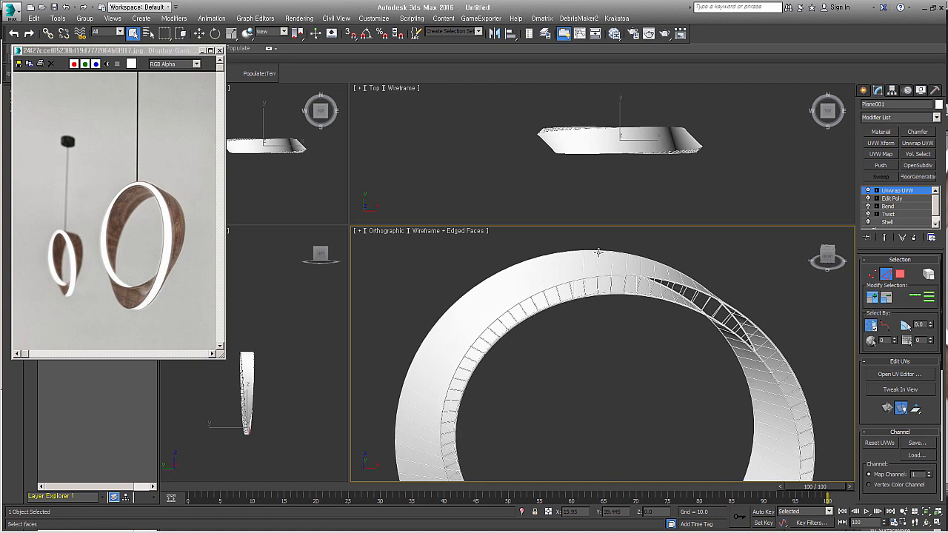
scroll(639, 343, down, 5)
mouse_move(639, 343)
alt+middle_down()
mouse_move(656, 299)
mouse_move(662, 312)
mouse_move(663, 288)
mouse_move(637, 326)
alt+middle_up()
scroll(617, 296, up, 8)
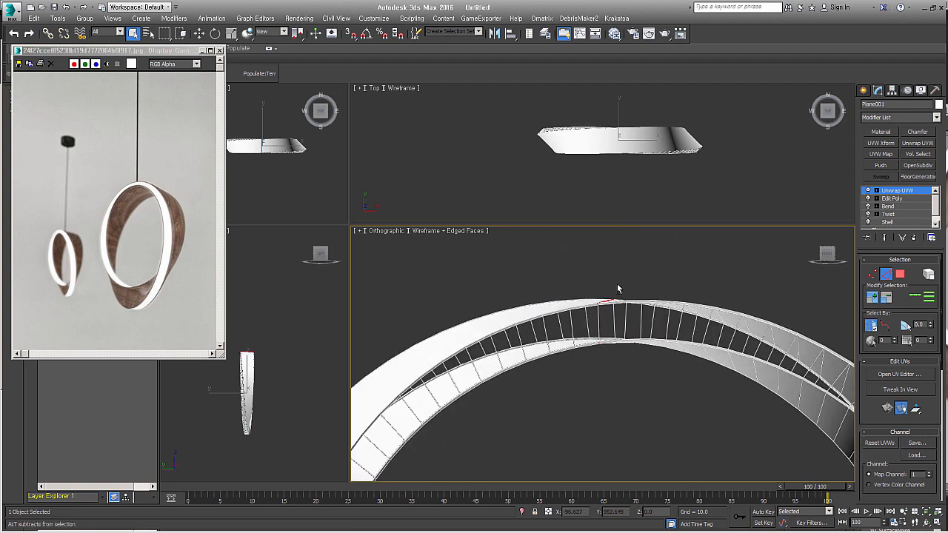
mouse_move(630, 356)
alt+middle_down()
mouse_move(654, 360)
mouse_move(652, 371)
mouse_move(666, 356)
mouse_move(633, 365)
alt+middle_up()
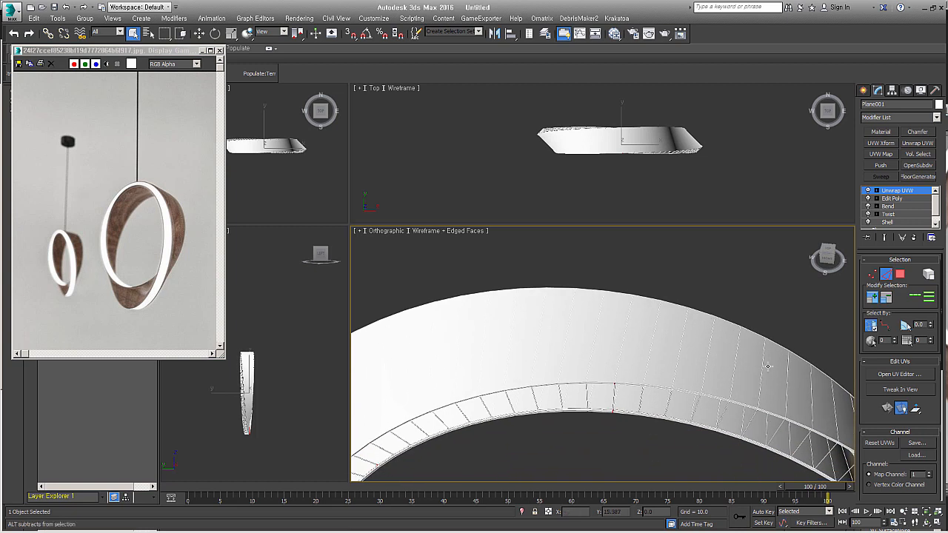
click(915, 298)
Step: Convert the selected top and bottom cross edges of the ring to peel seams
alt+middle_drag(661, 399, 770, 355)
scroll(693, 296, down, 6)
drag(863, 415, 862, 243)
alt+middle_drag(743, 304, 706, 325)
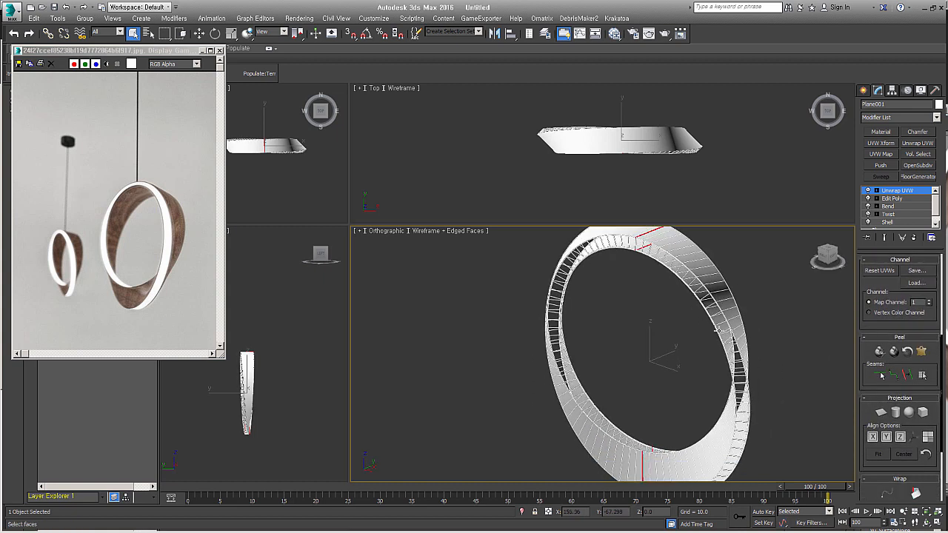
click(908, 376)
alt+middle_drag(724, 409, 677, 392)
scroll(677, 392, down, 3)
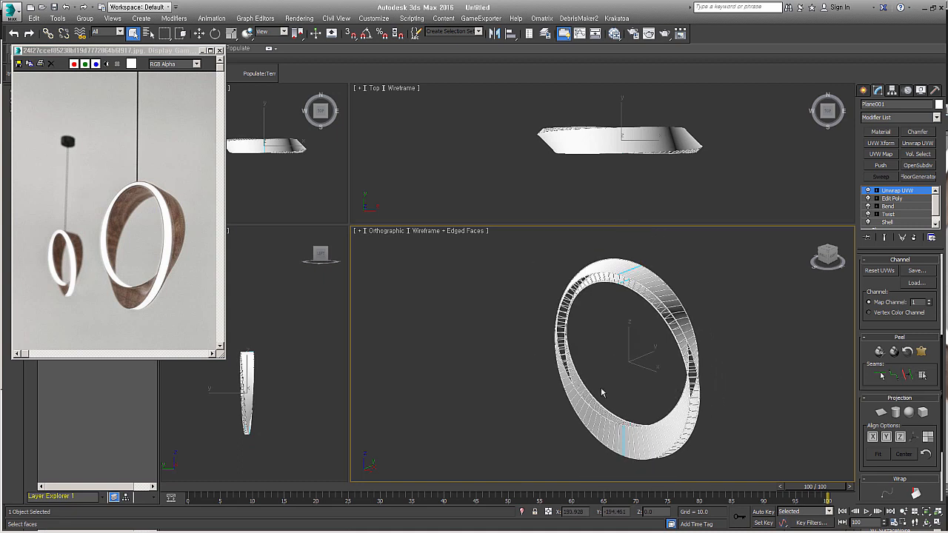
Step: Select a polygon on the ring's wide outer face at Polygon level and expand the selection to the seams
click(877, 191)
click(894, 214)
click(656, 286)
middle_drag(703, 388, 681, 378)
click(657, 307)
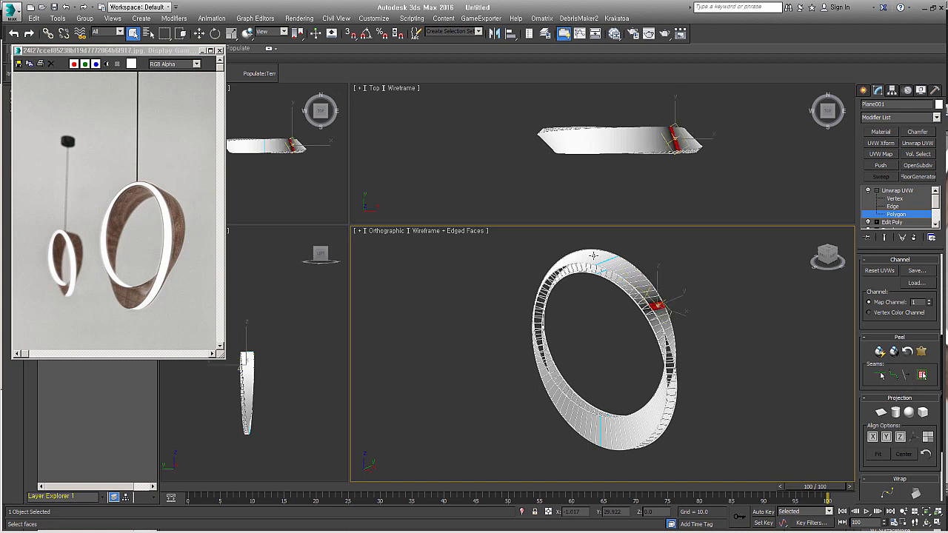
click(922, 376)
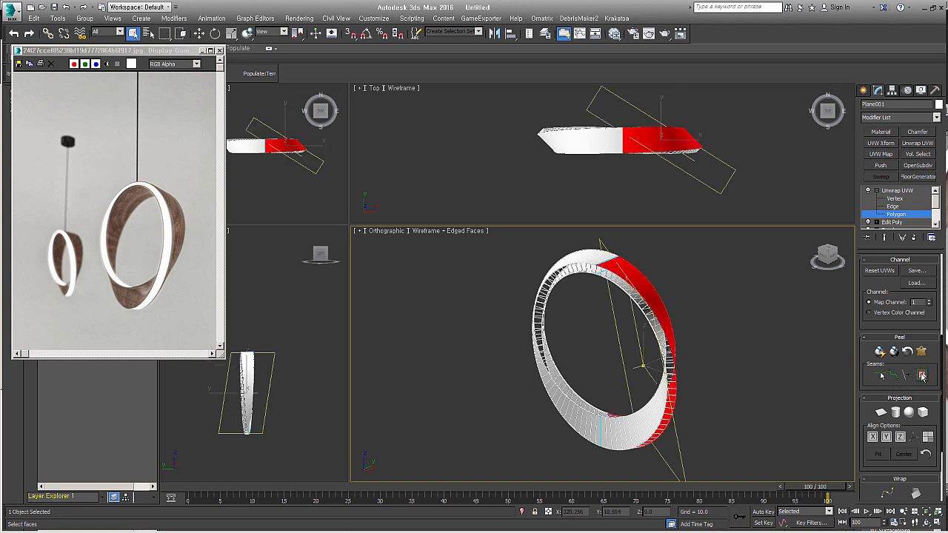
Step: Pelt the selected outer-face polygons and relax their UVs with Relax By Polygon Angles at an amount of 1.0
click(922, 353)
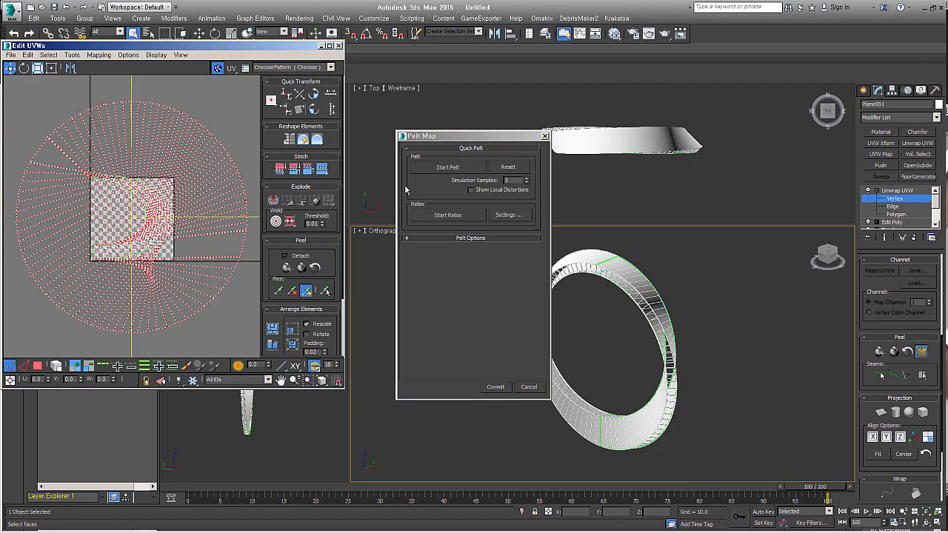
click(447, 168)
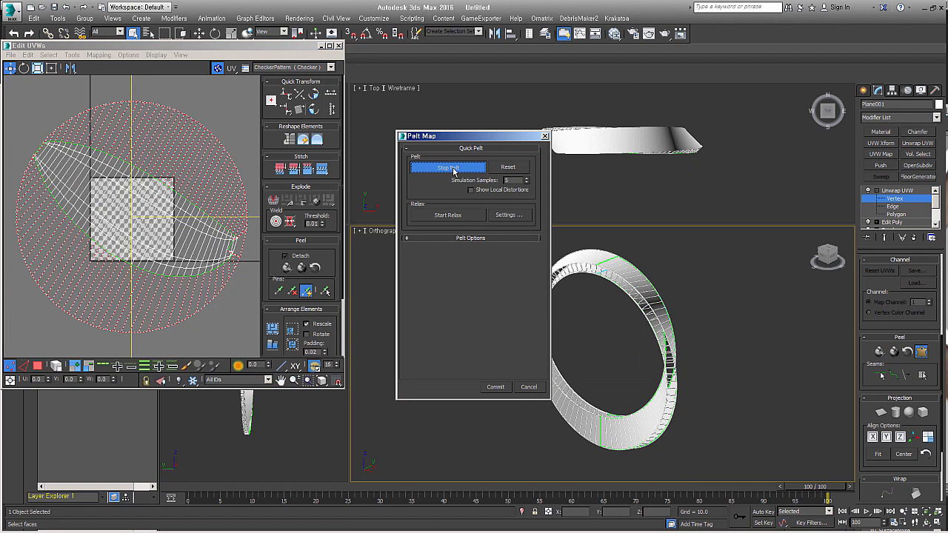
click(508, 215)
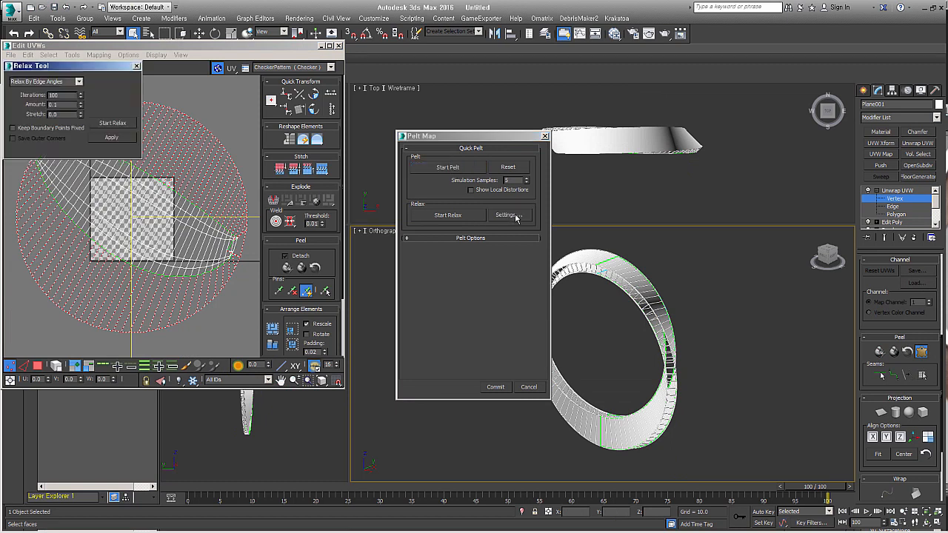
click(80, 82)
click(74, 92)
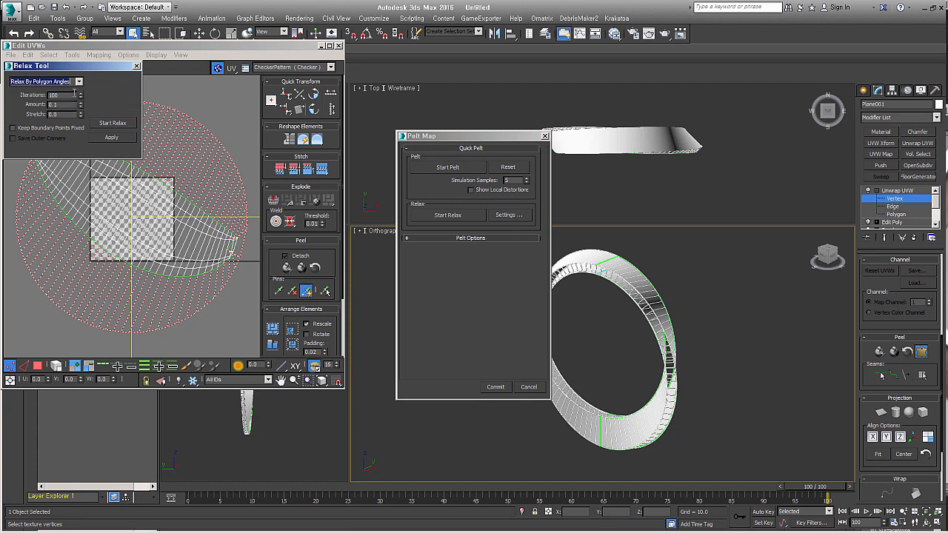
double_click(65, 104)
text(1)
click(117, 125)
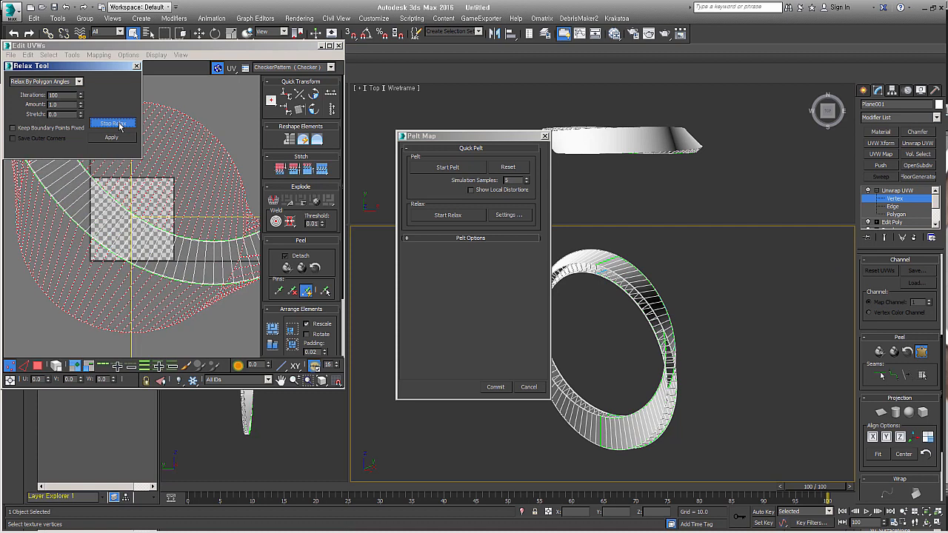
Step: Relax the pelted outer-face section once more and commit its pelt map
click(117, 124)
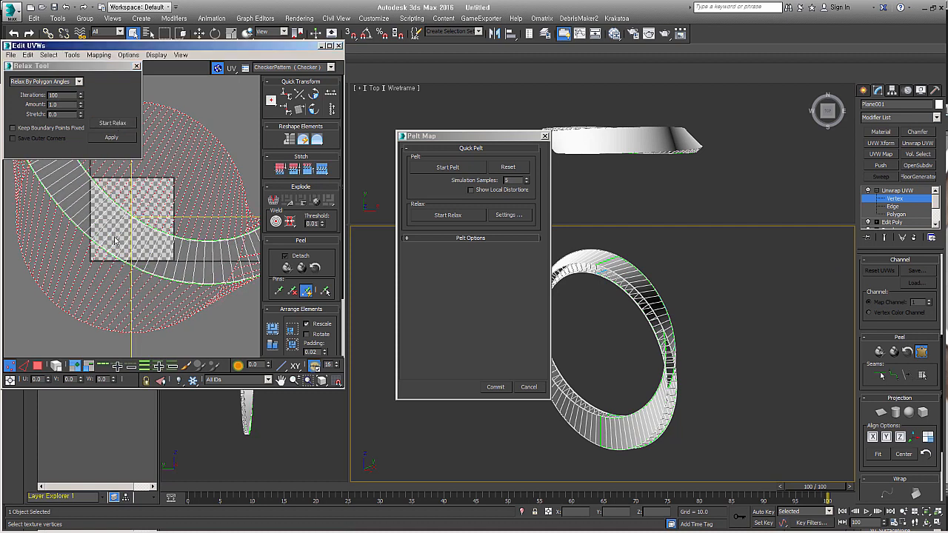
click(115, 124)
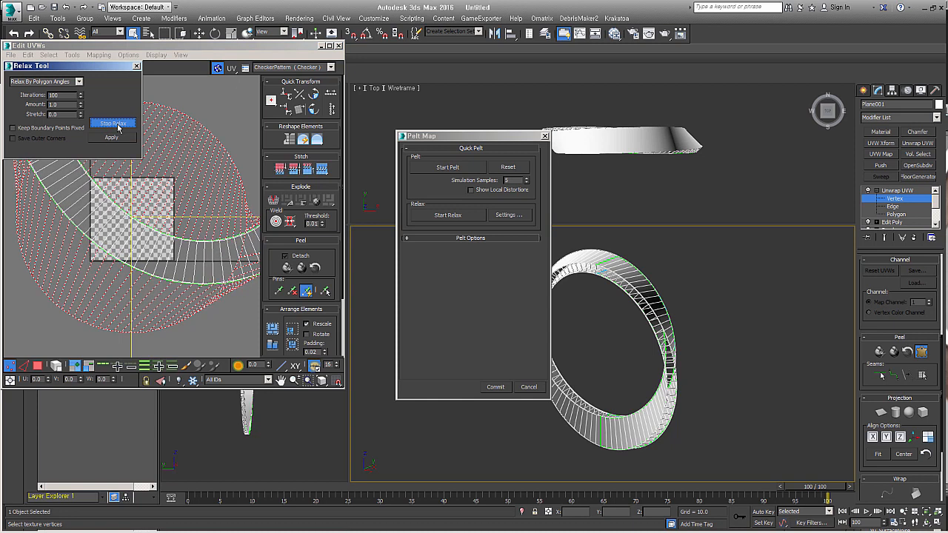
click(118, 126)
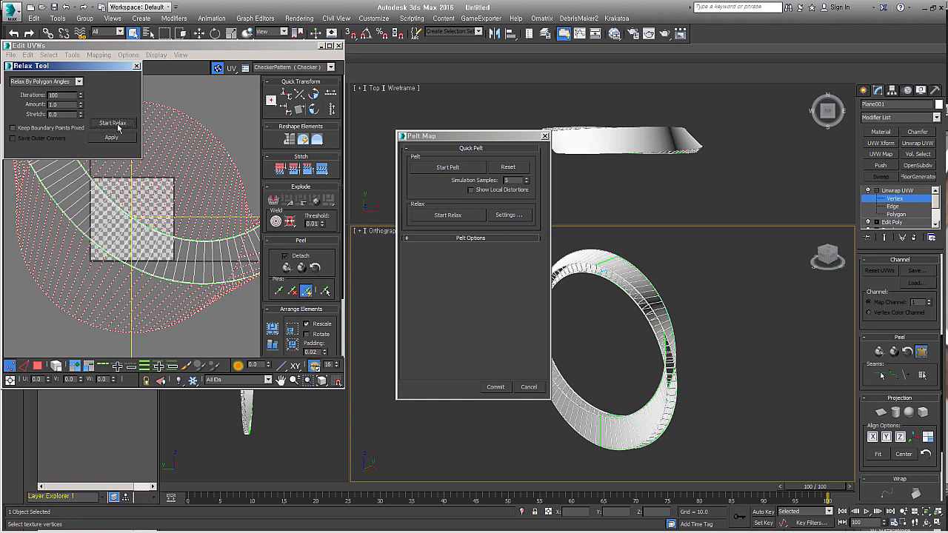
click(498, 387)
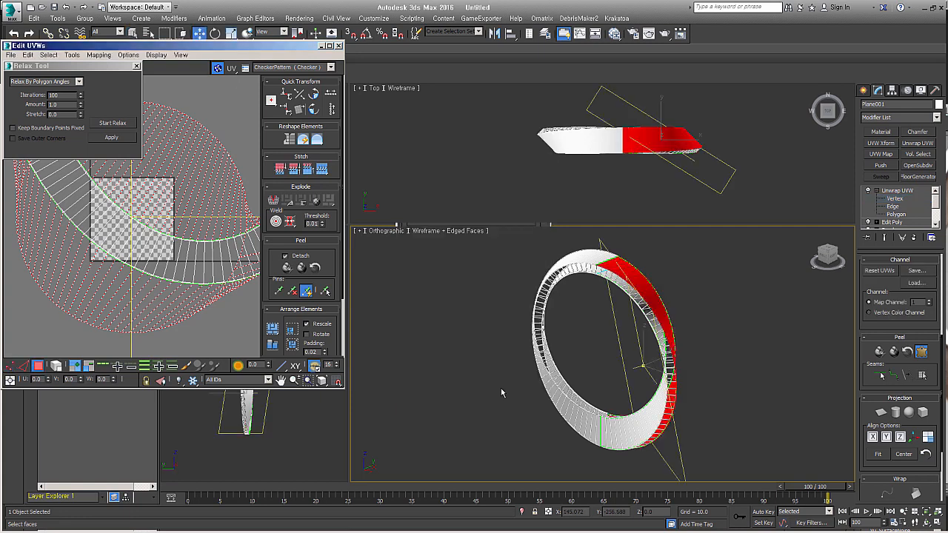
Step: Select the front face on the ring's right half up to the seams and pelt its UVs
click(638, 432)
click(922, 377)
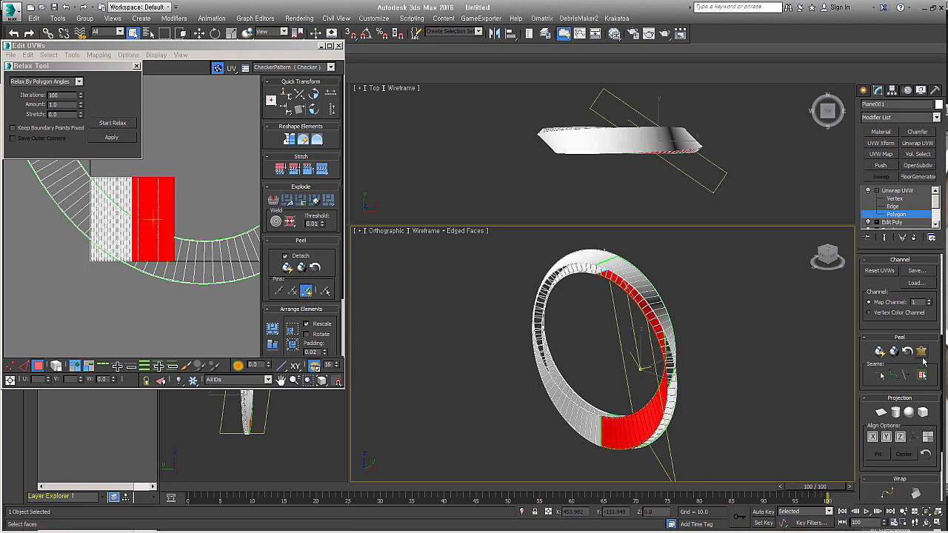
click(921, 351)
click(473, 167)
click(473, 167)
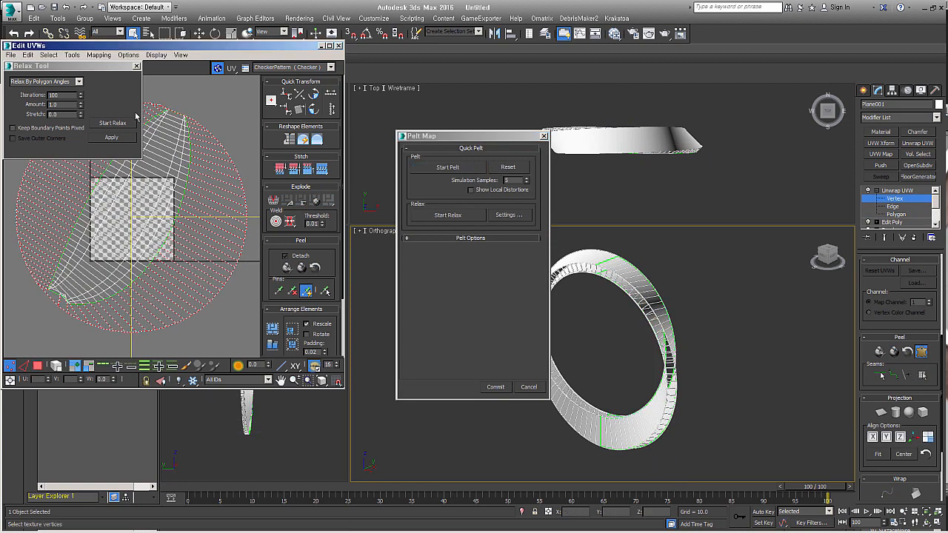
Step: Relax the front section's pelted UVs by polygon angles and commit the pelt map
click(112, 123)
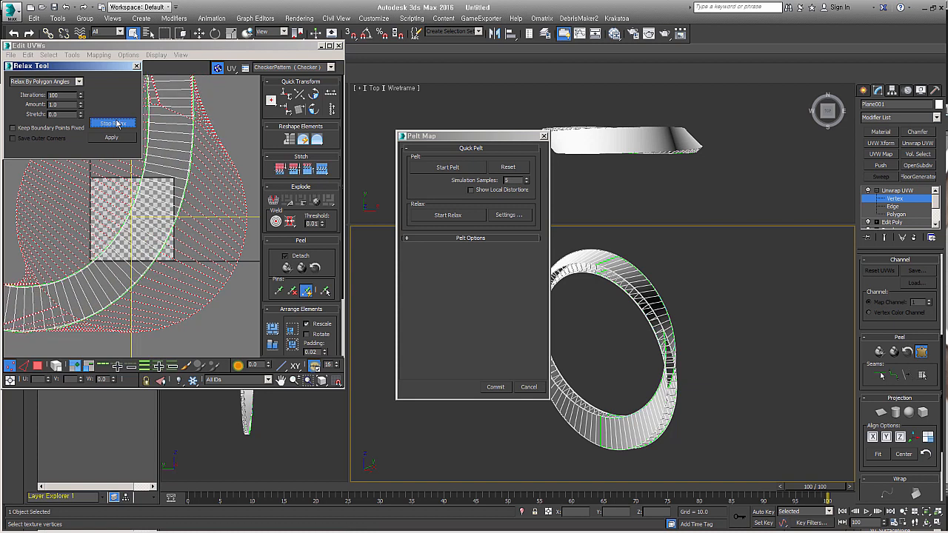
click(383, 257)
click(495, 387)
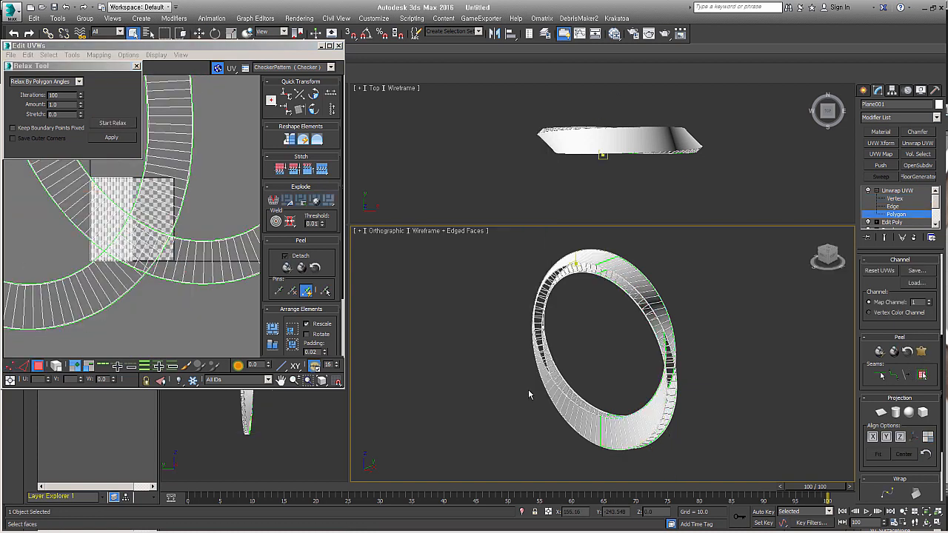
Step: Expand the third band section's selection to the seams, then pelt, relax and commit its UVs
click(922, 375)
click(920, 353)
click(447, 166)
click(102, 124)
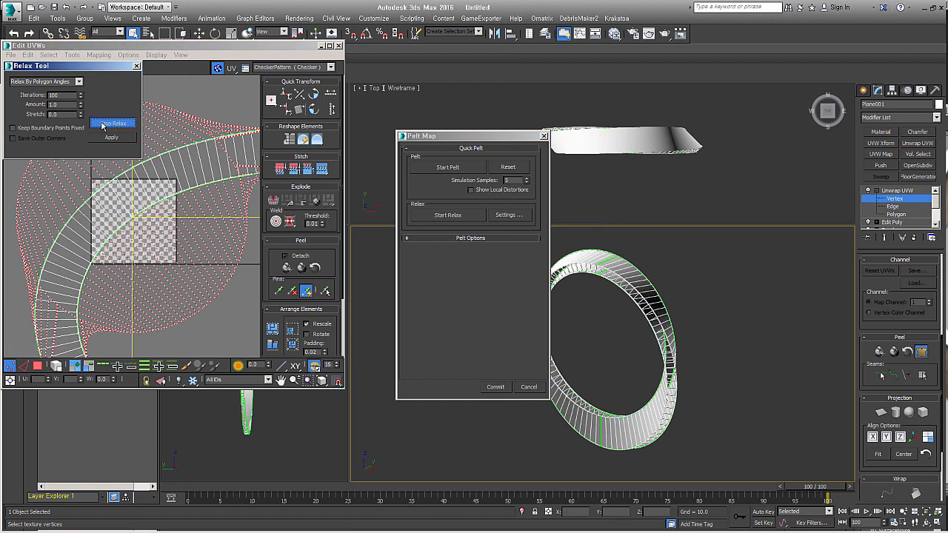
click(102, 123)
click(496, 387)
Step: Pelt and relax the last remaining band section, commit it and close the Relax Tool
click(920, 352)
click(111, 124)
click(110, 123)
click(495, 387)
middle_drag(556, 356, 603, 337)
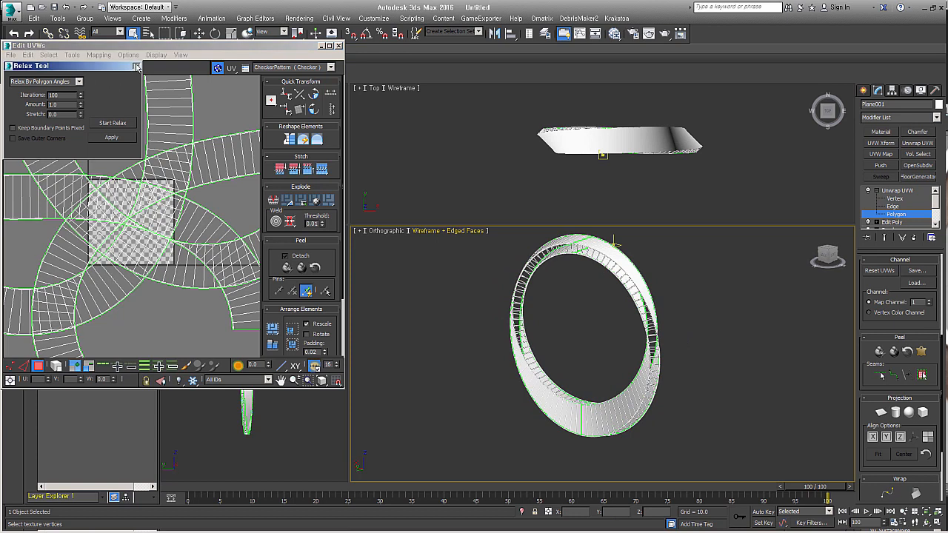
click(136, 66)
Step: Select all the curved UV shells in the UV editor and straighten them into strips
scroll(36, 142, down, 5)
drag(36, 142, 239, 321)
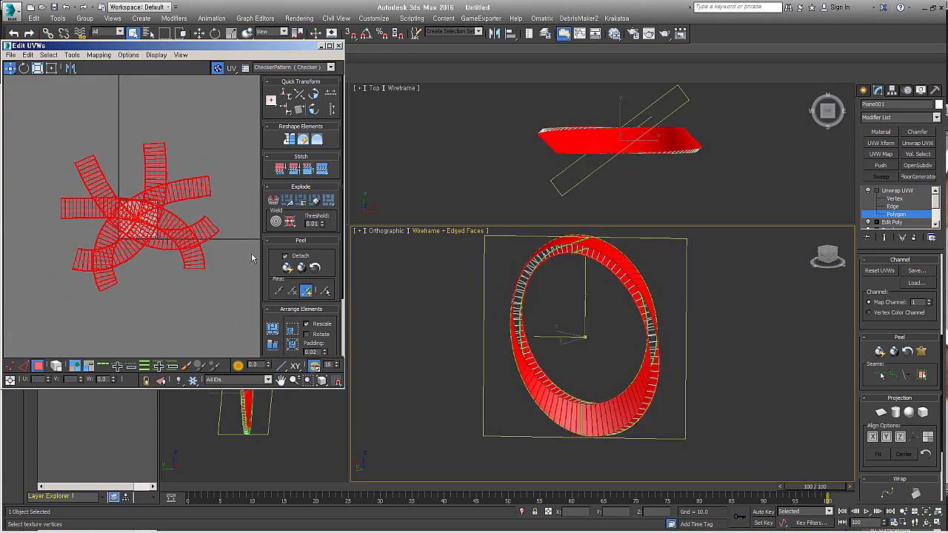
click(289, 140)
Step: Pack the straightened strips into the UV tile with Rescale and Rotate enabled, then repack them closer together
click(294, 346)
scroll(138, 215, up, 4)
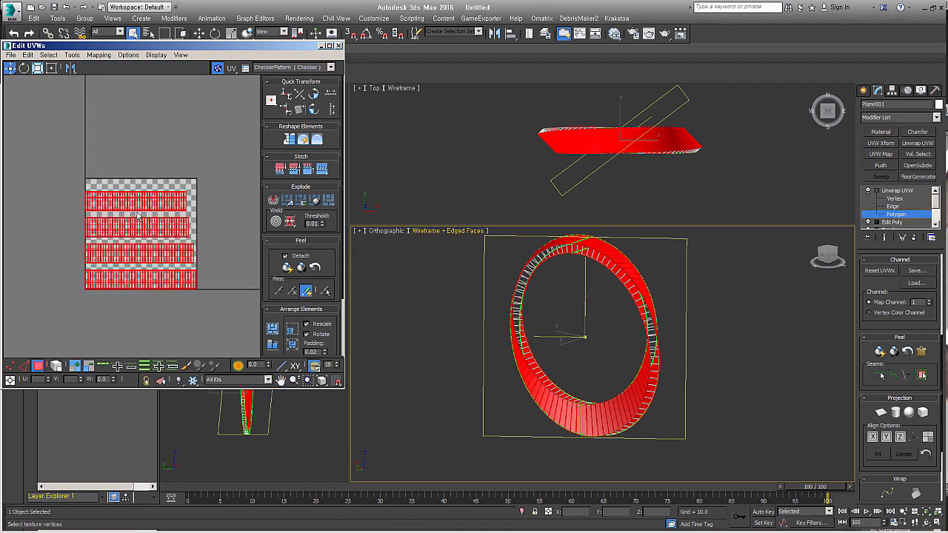
click(273, 333)
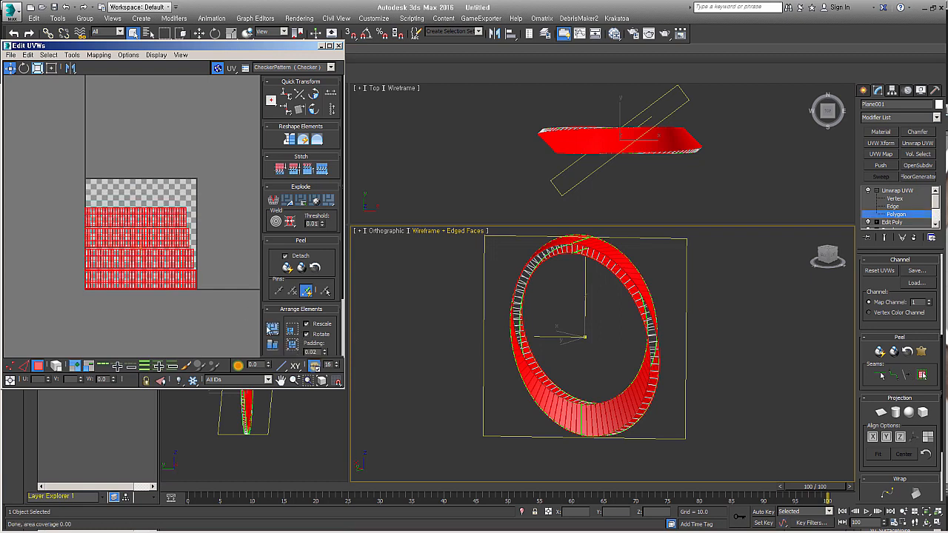
scroll(154, 261, up, 3)
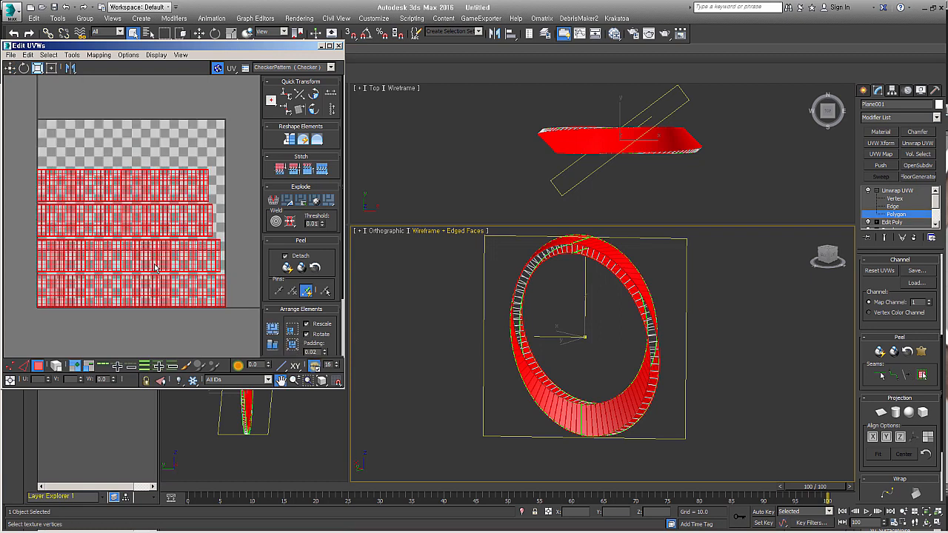
Step: Select the right end edges of the uppermost UV strip at Edge level and stitch the matching strip to them
click(25, 367)
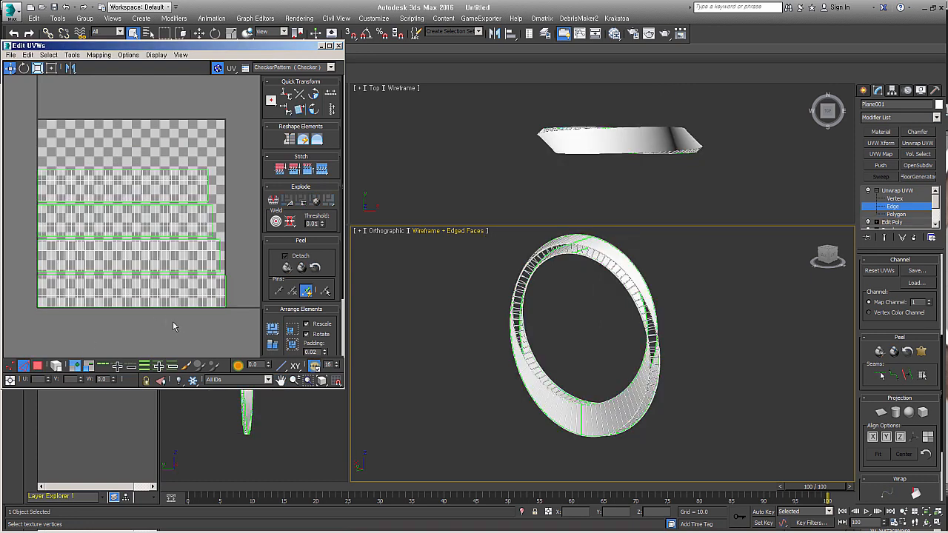
scroll(208, 142, up, 4)
drag(210, 152, 227, 245)
scroll(181, 207, down, 4)
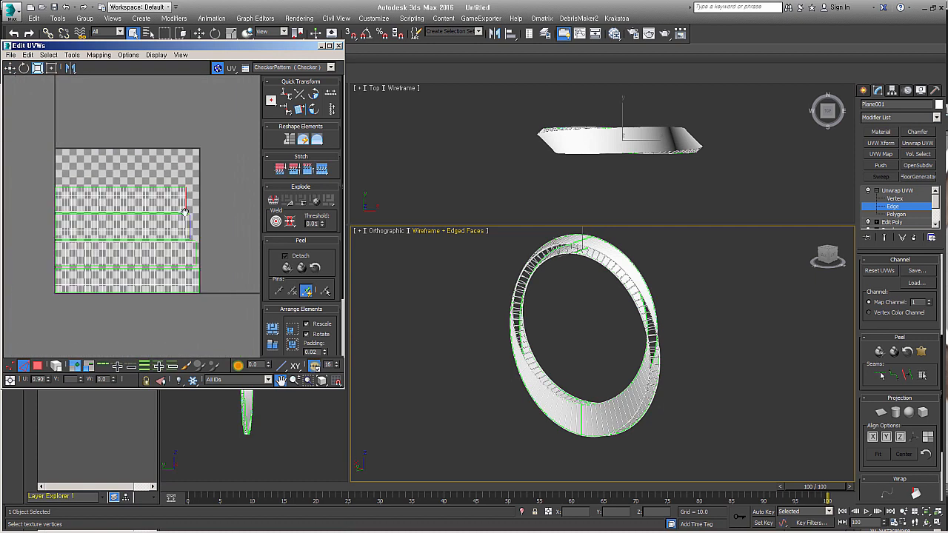
middle_drag(152, 212, 121, 212)
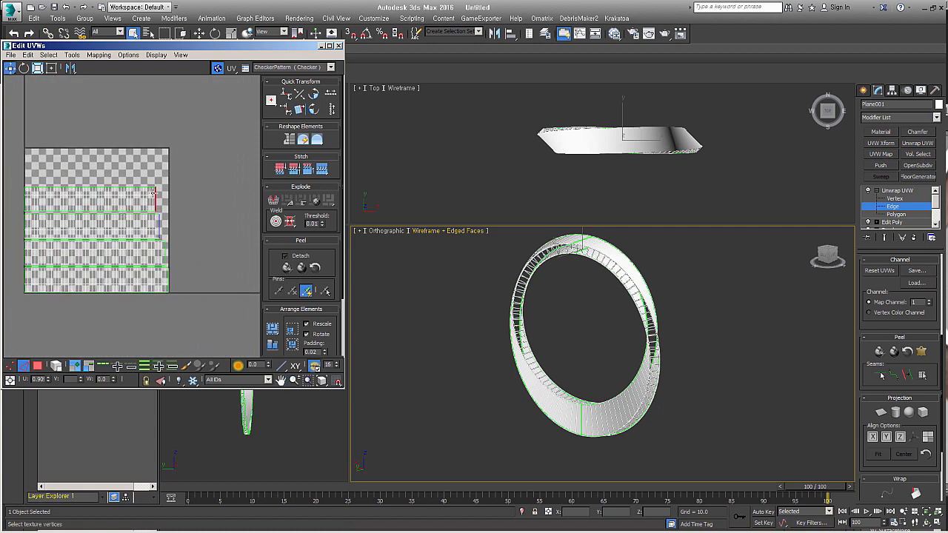
right_click(153, 197)
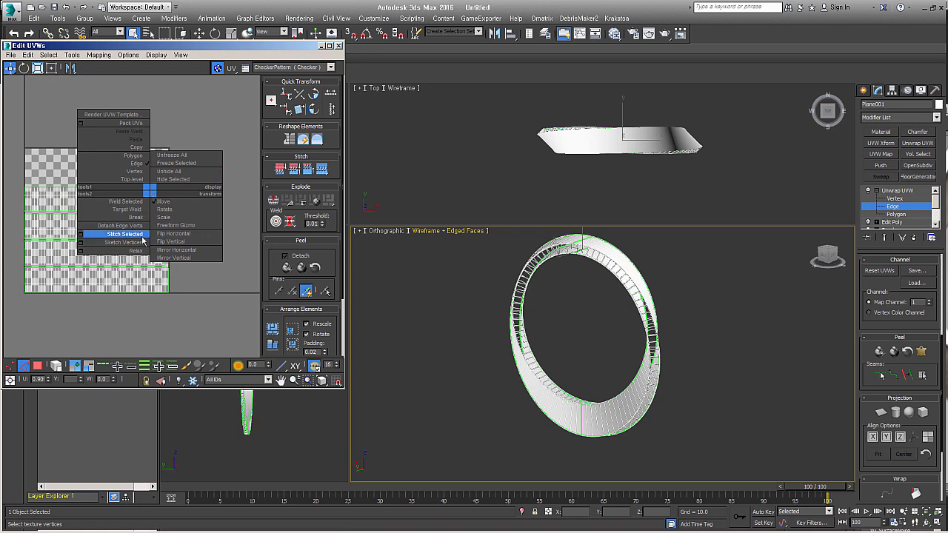
click(126, 234)
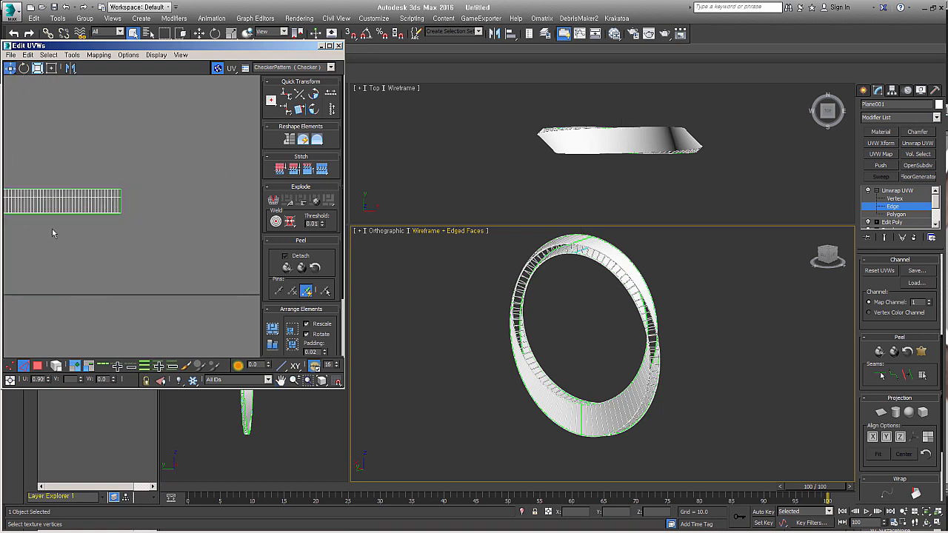
Step: Select the right end edges of the joined two-section strip and stitch the third section to them
mouse_move(130, 226)
mouse_down()
mouse_move(123, 180)
mouse_move(131, 227)
mouse_move(120, 214)
mouse_up()
scroll(118, 211, up, 5)
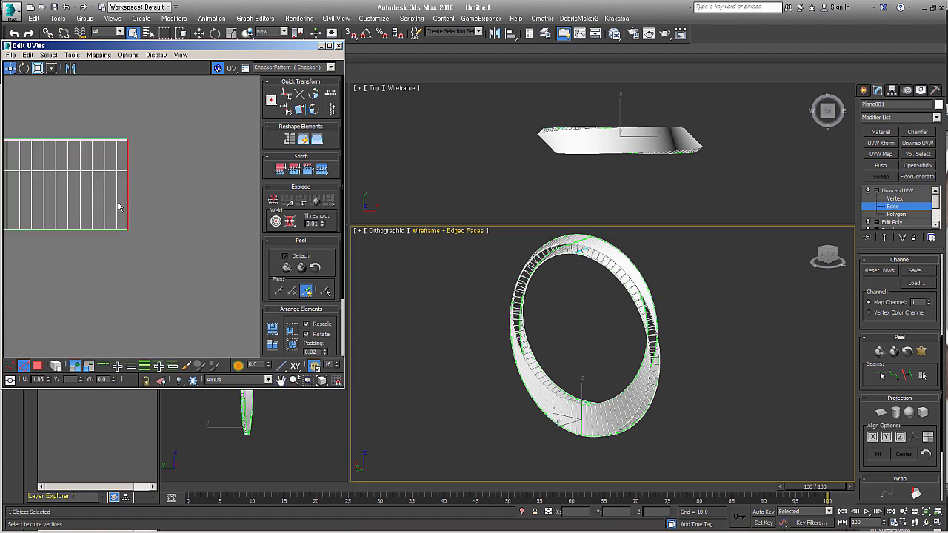
right_click(127, 225)
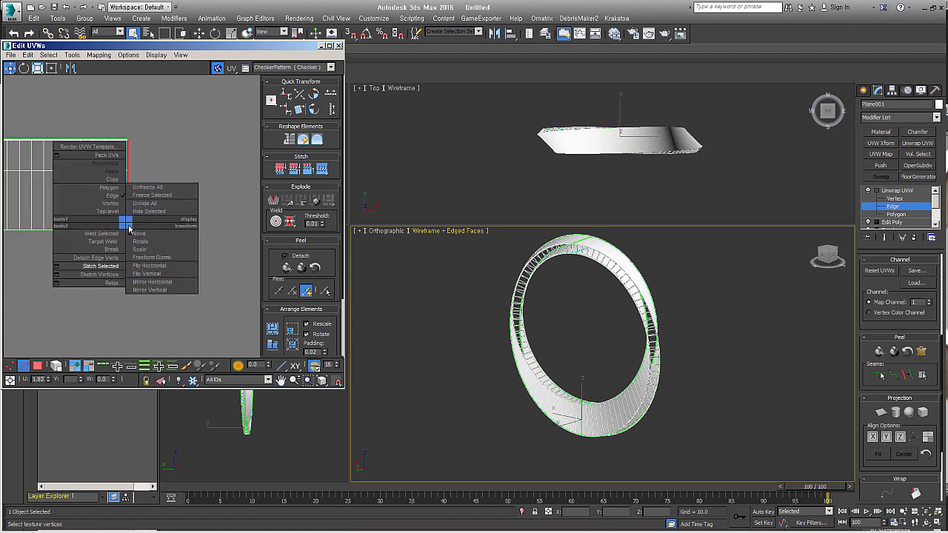
click(108, 268)
Step: Select the right end edges of the lengthened three-section strip and stitch the final section to them
scroll(155, 224, down, 3)
middle_drag(143, 221, 30, 223)
scroll(30, 223, down, 3)
middle_drag(206, 196, 149, 192)
scroll(148, 191, up, 4)
drag(154, 189, 177, 289)
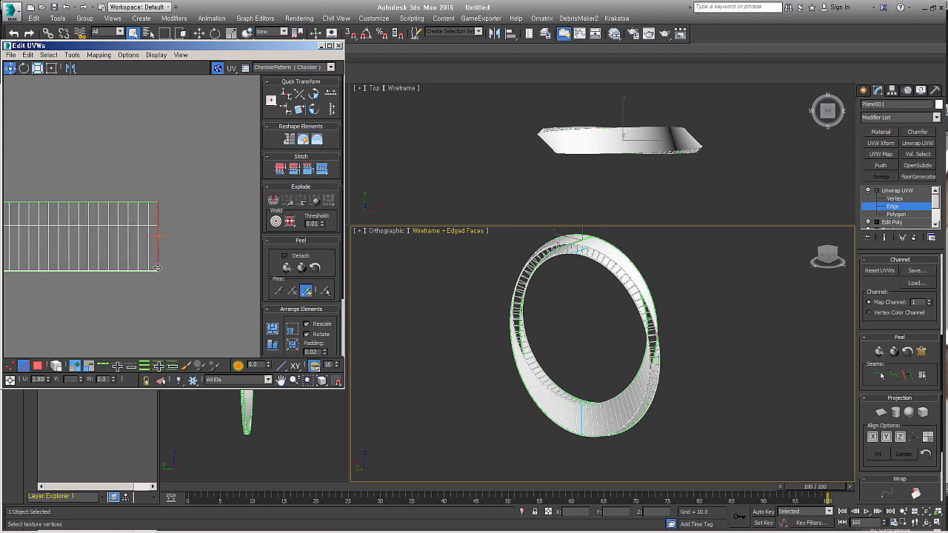
right_click(154, 264)
click(138, 312)
Step: Select all polygons of the joined UV strip and apply Relax Until Flat to even out the stitched joints
scroll(161, 266, down, 5)
middle_drag(160, 265, 175, 231)
scroll(106, 236, up, 4)
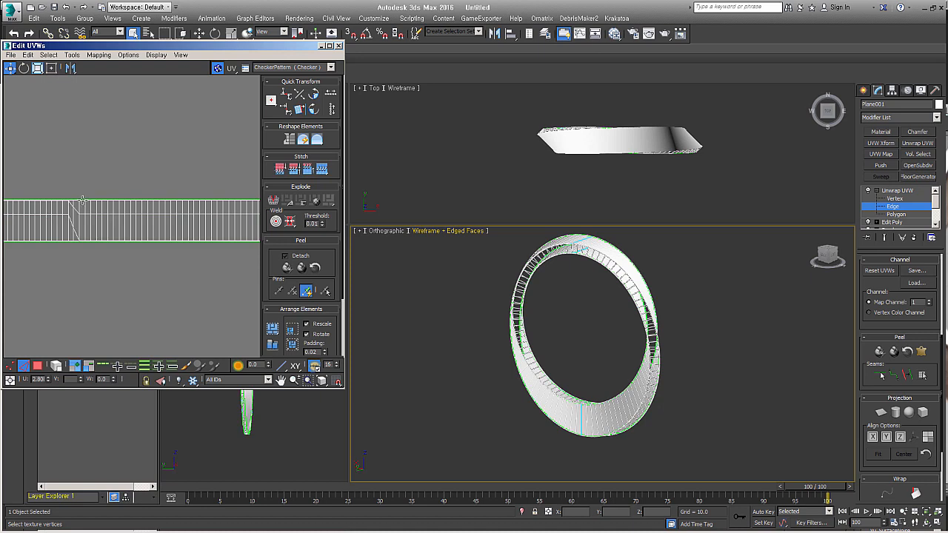
scroll(157, 235, down, 4)
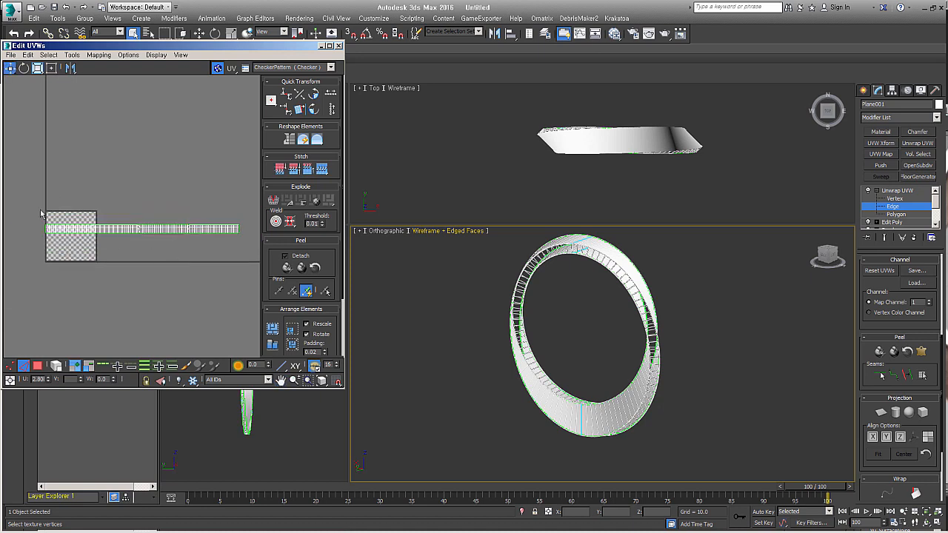
click(38, 365)
drag(38, 204, 254, 259)
scroll(240, 238, up, 2)
scroll(218, 215, up, 2)
scroll(166, 234, up, 2)
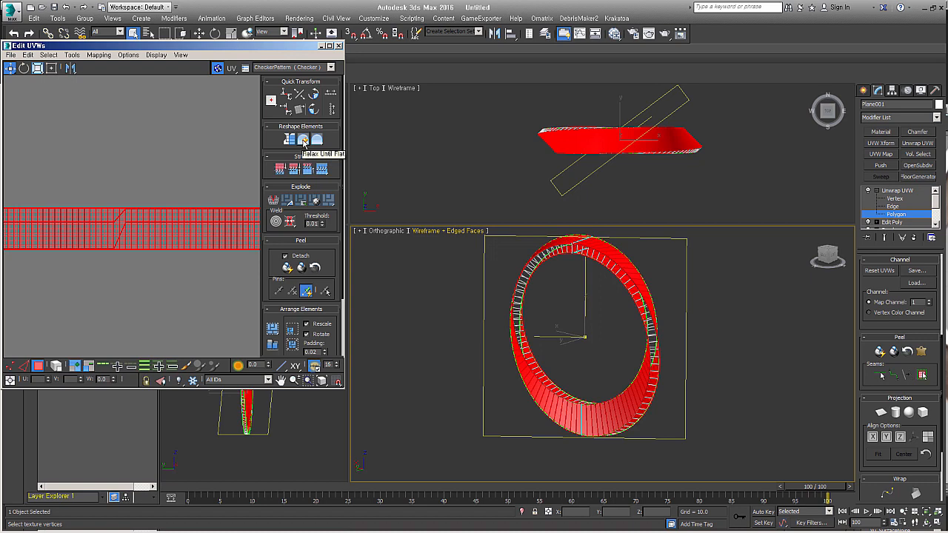
click(302, 141)
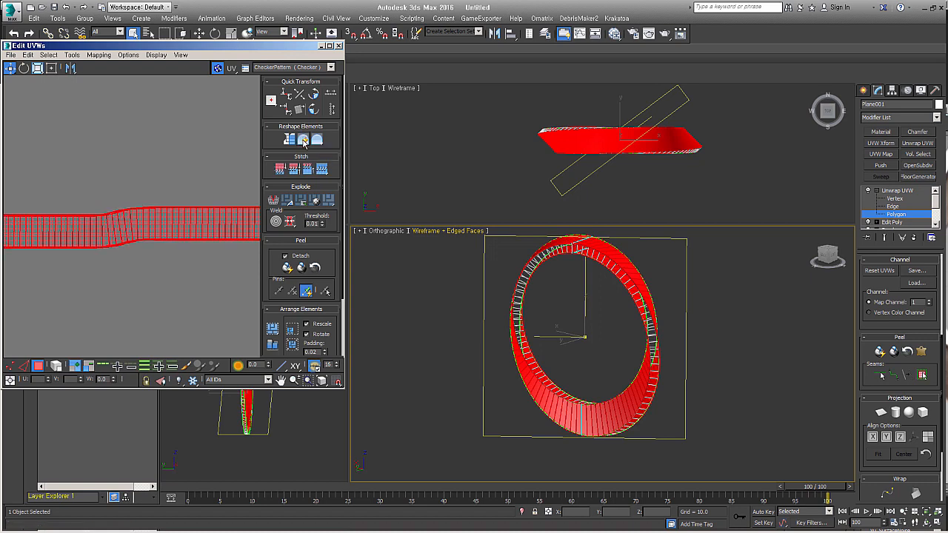
Step: Reselect the whole wavy UV strip and straighten it into one long rectangular strip
click(168, 269)
scroll(192, 253, down, 4)
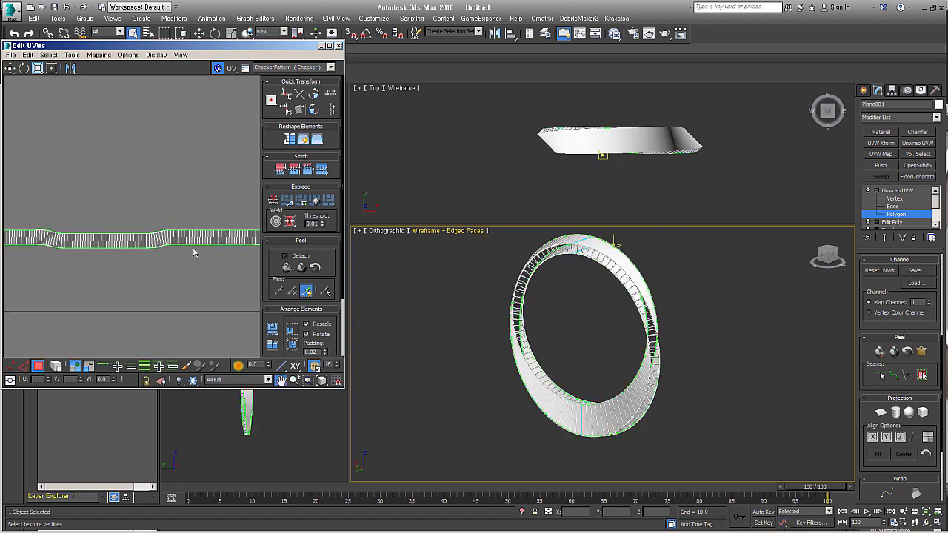
drag(44, 223, 247, 279)
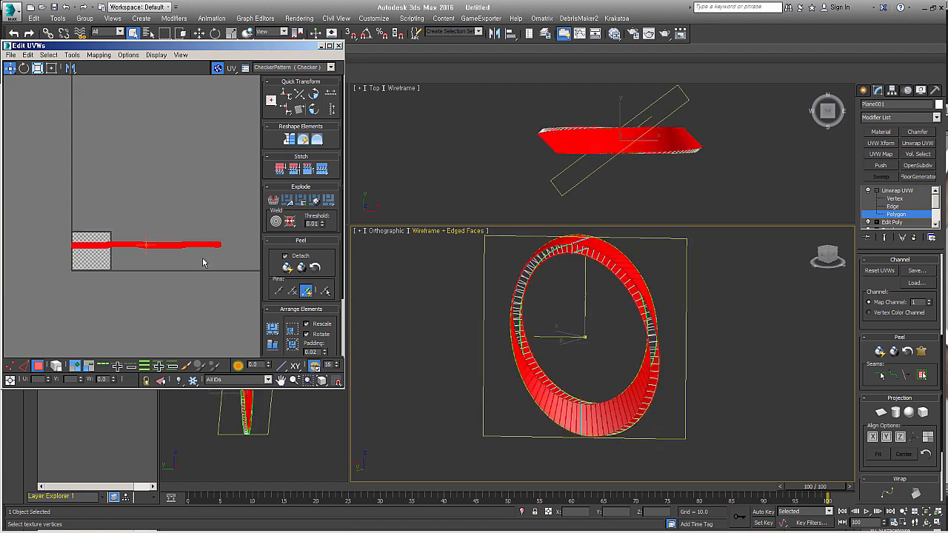
scroll(204, 262, up, 3)
scroll(204, 262, down, 1)
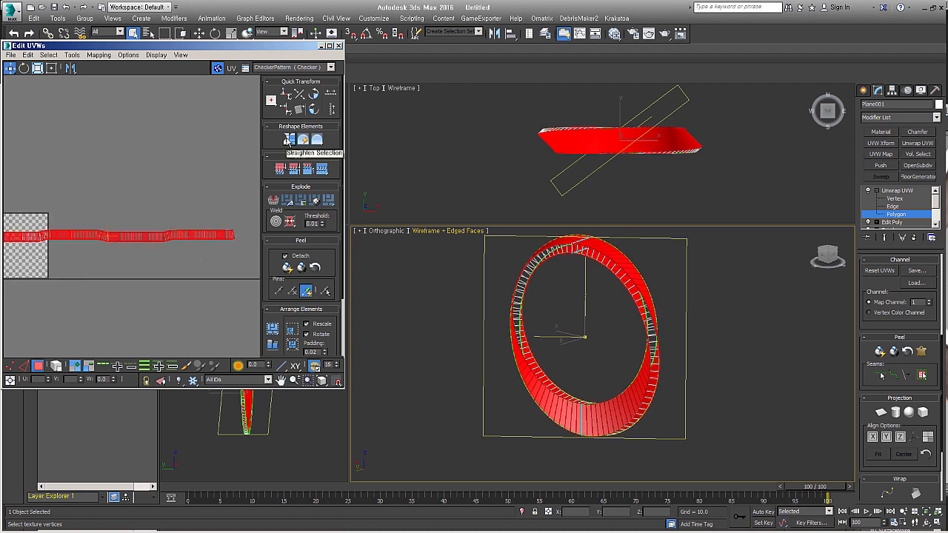
click(289, 140)
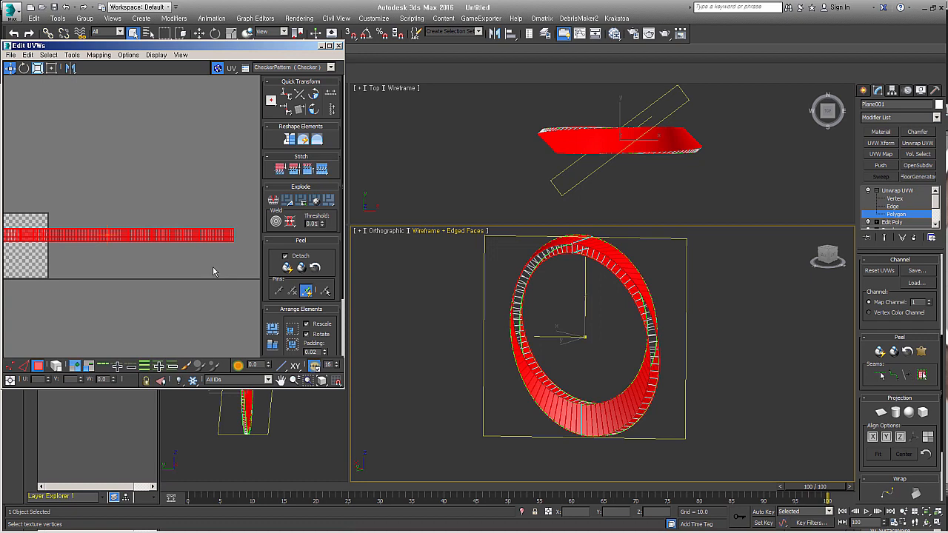
Step: Scale the whole UV strip up slightly with the freeform gizmo, close the UV editor and leave polygon sub-object level
middle_drag(129, 244, 218, 233)
scroll(145, 223, up, 2)
scroll(145, 223, up, 2)
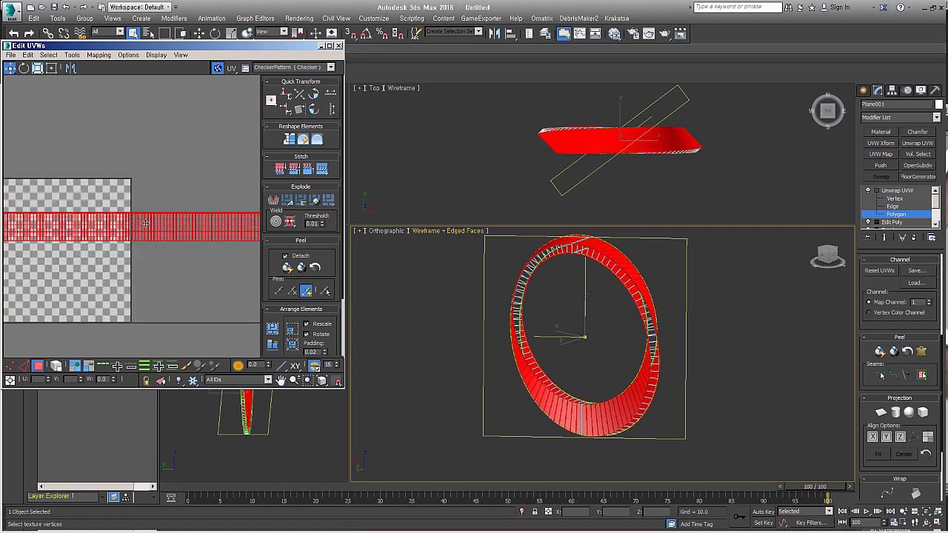
middle_drag(111, 230, 189, 232)
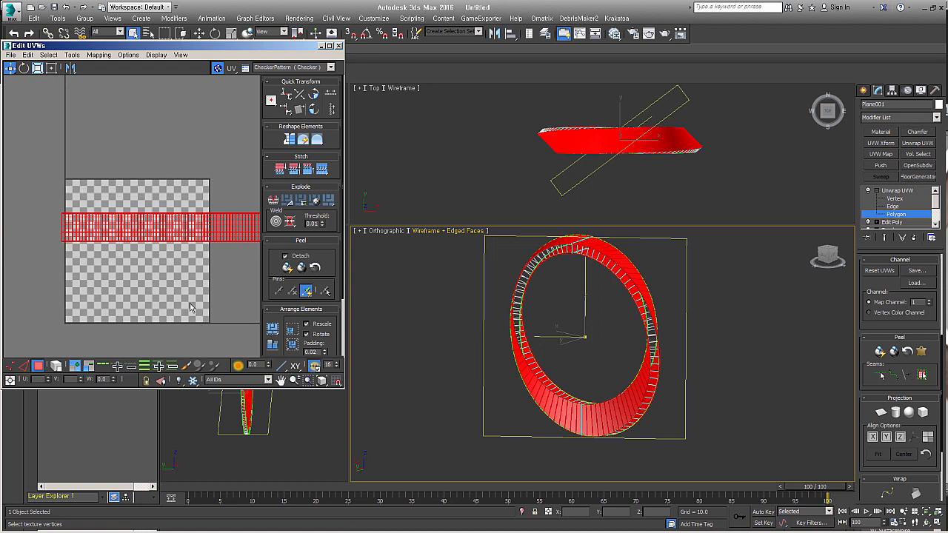
scroll(80, 274, down, 4)
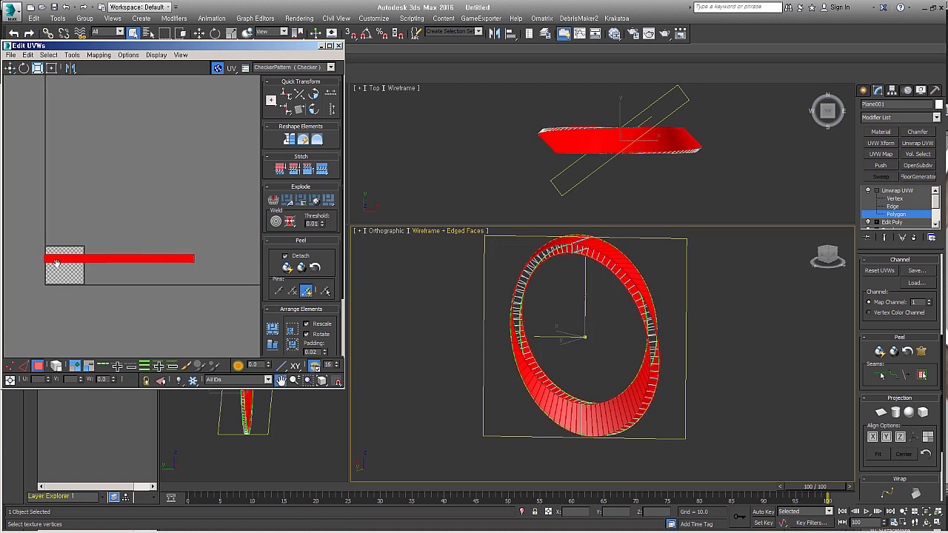
scroll(54, 272, up, 5)
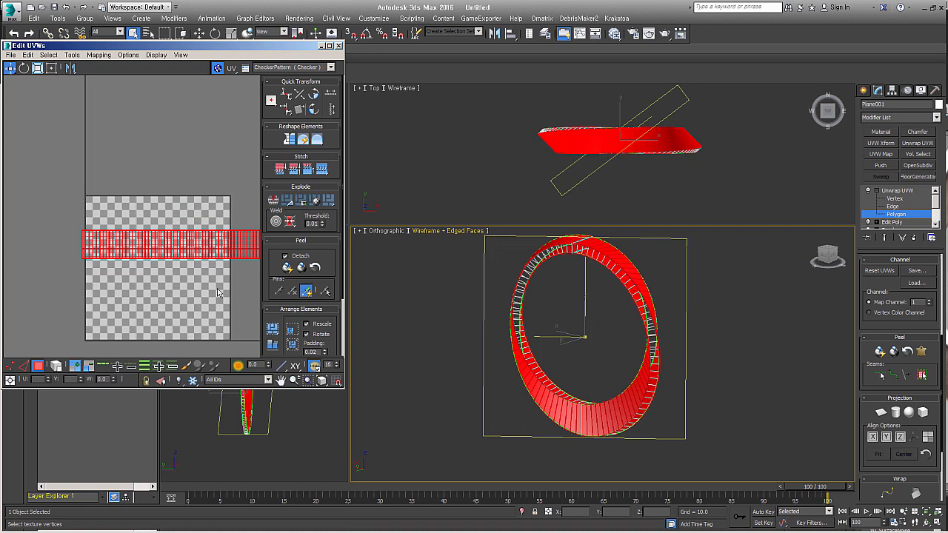
scroll(217, 292, down, 5)
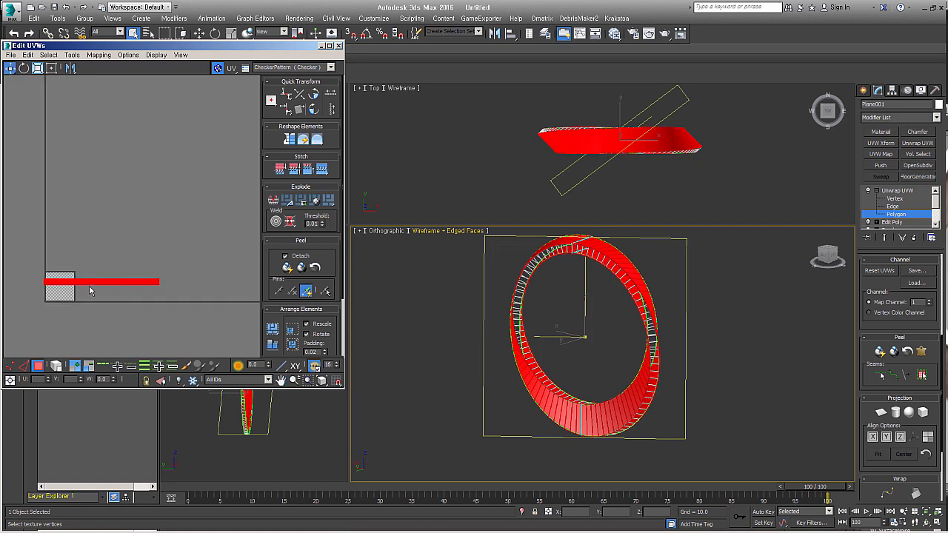
click(51, 67)
drag(161, 271, 174, 267)
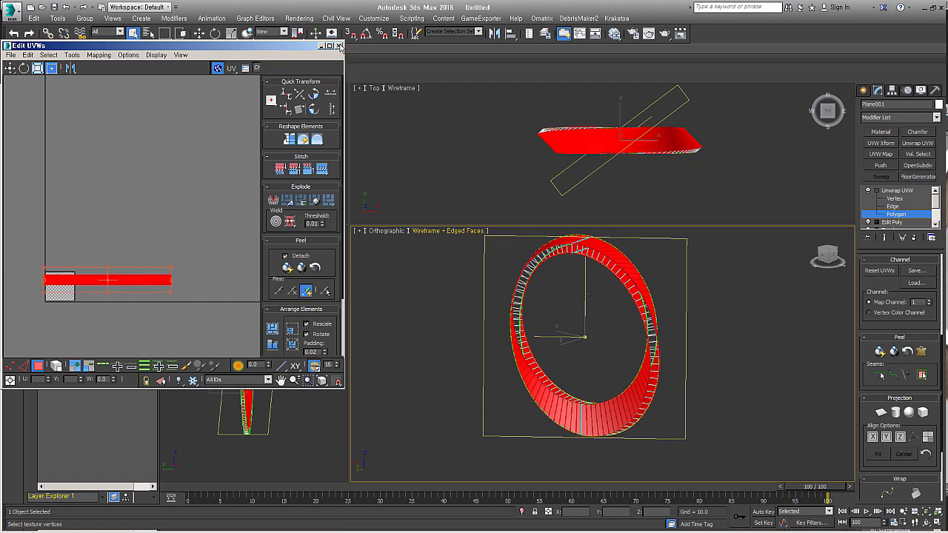
click(339, 46)
click(896, 190)
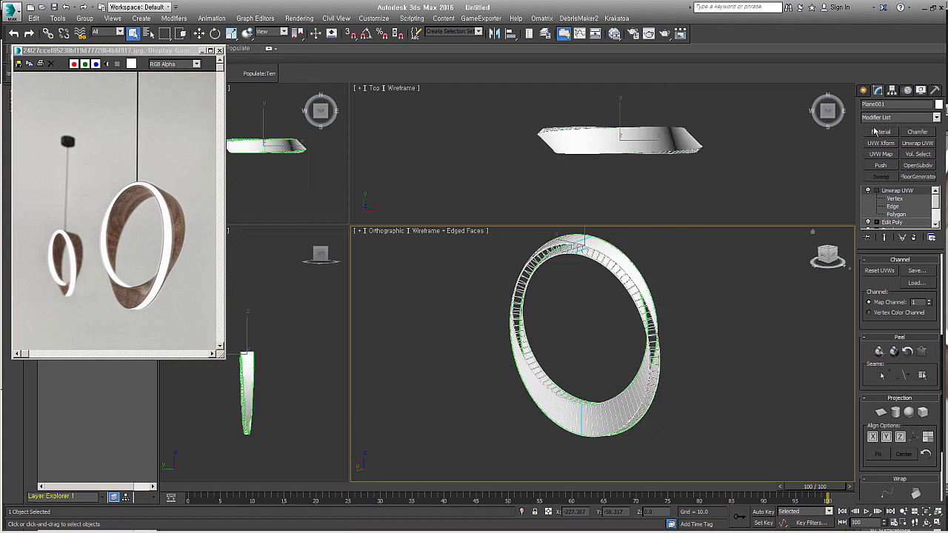
Step: Add a new VRayMtl node to the Slate Material Editor view
click(863, 90)
scroll(629, 425, up, 5)
scroll(637, 429, down, 4)
click(614, 33)
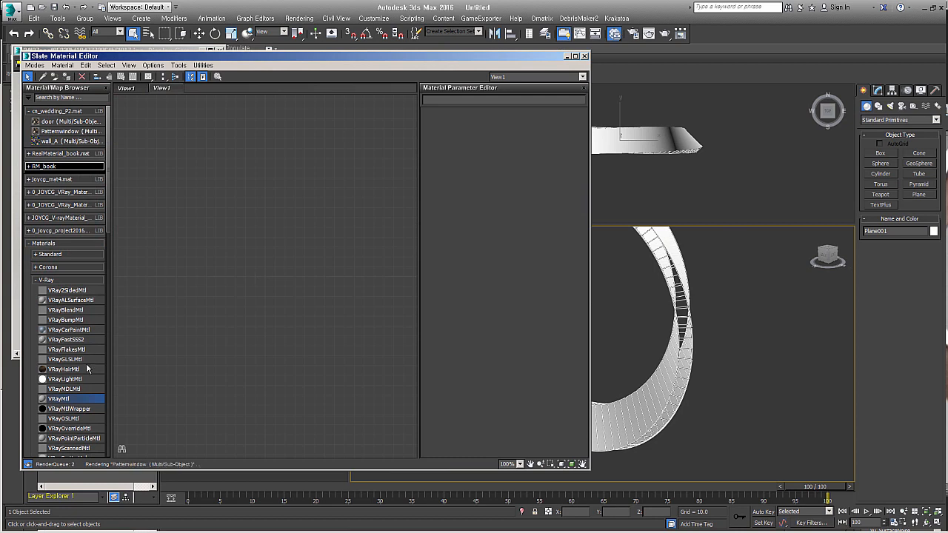
drag(304, 232, 304, 232)
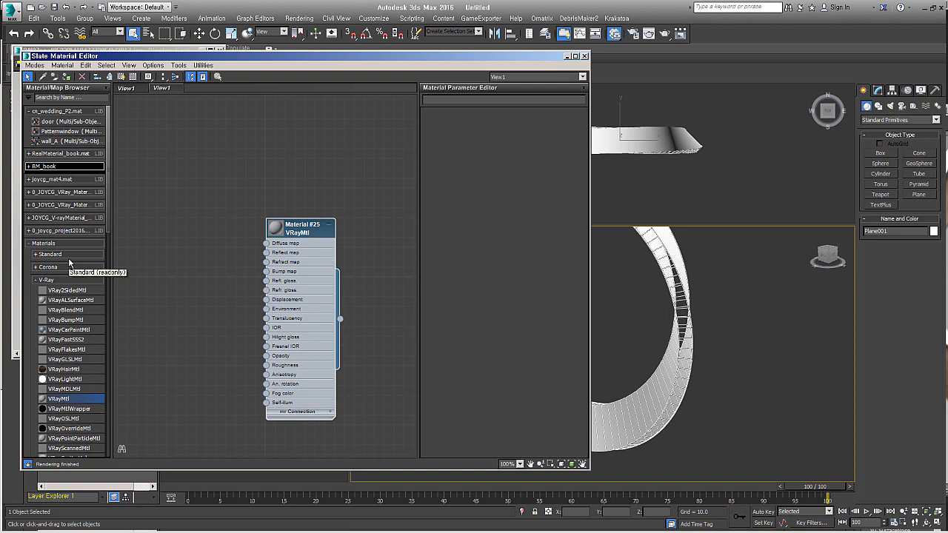
Step: Add a Checker map node and connect it to the VRayMtl's Diffuse map slot
click(52, 244)
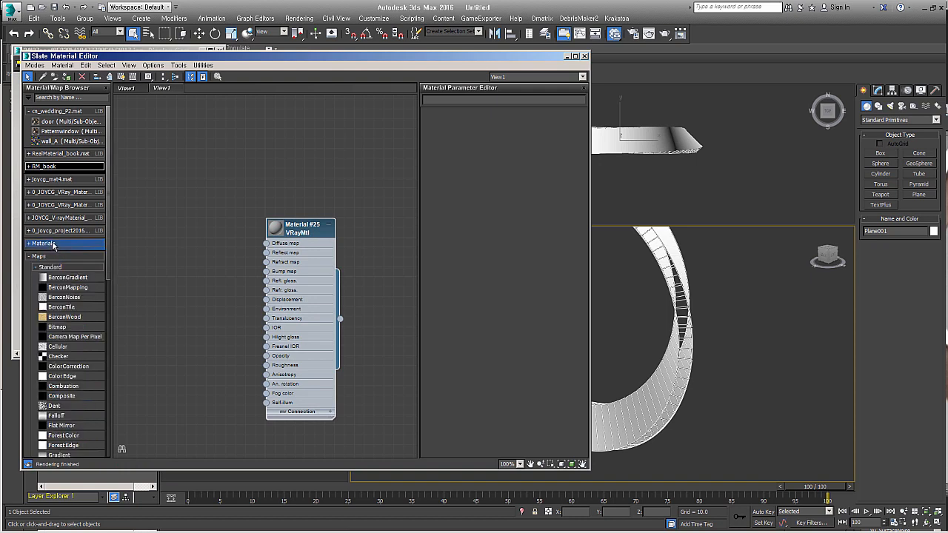
drag(58, 356, 188, 260)
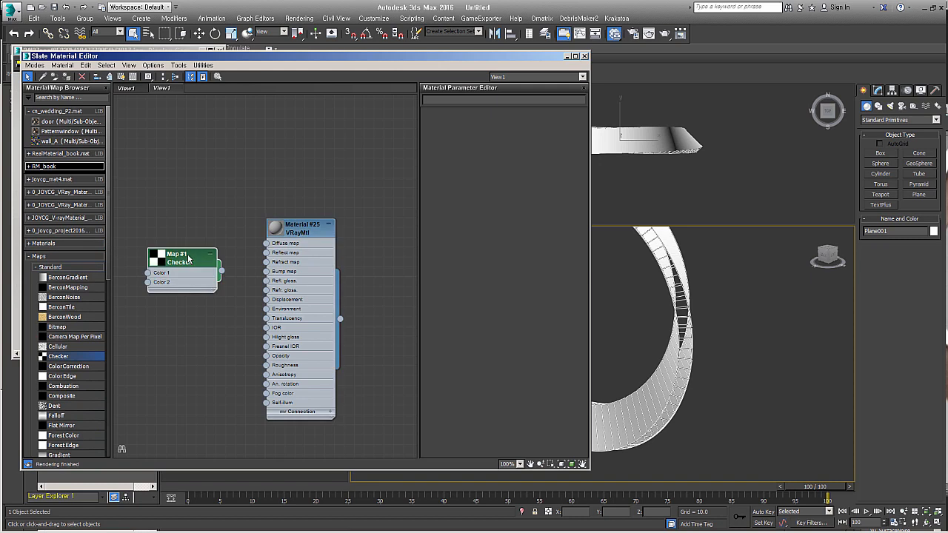
drag(221, 271, 266, 243)
Step: Enable viewport display of the Checker map and assign the VRayMtl to the selected ring
click(122, 77)
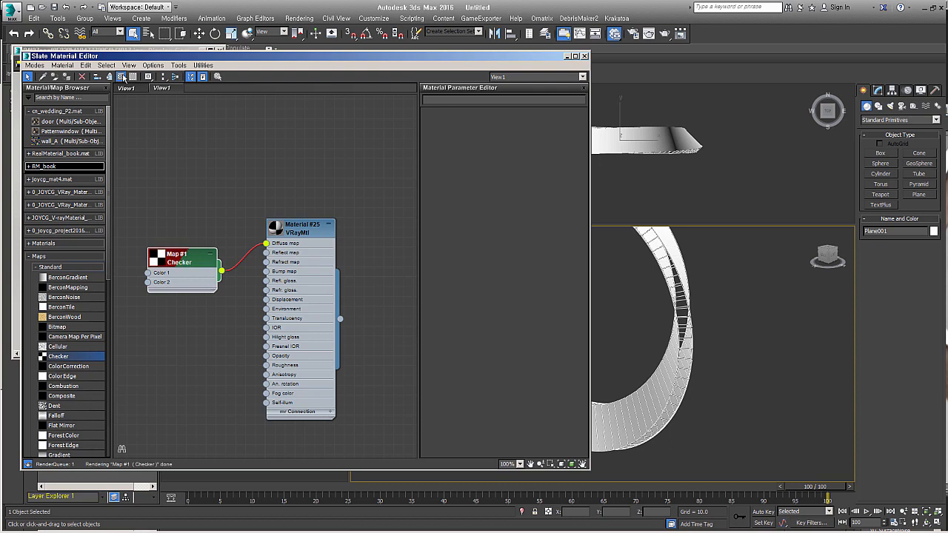
click(310, 233)
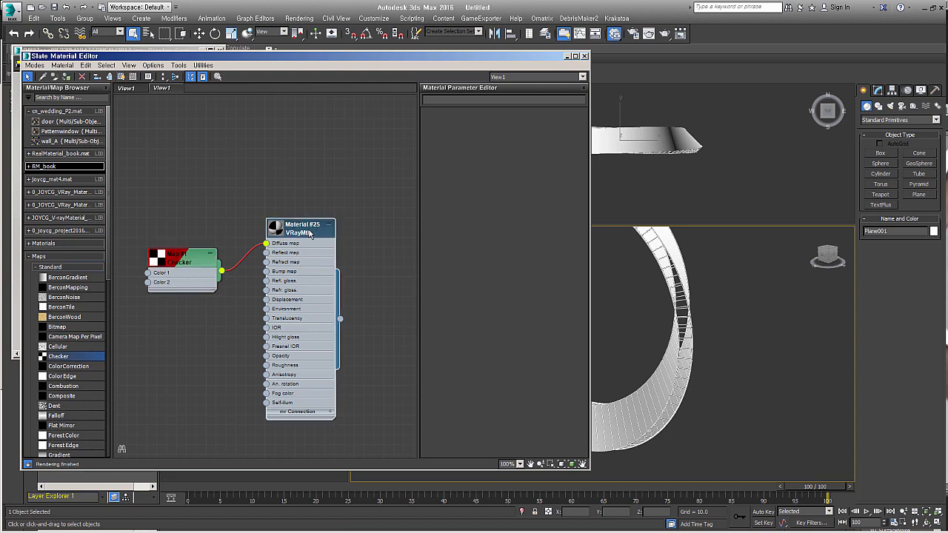
click(66, 77)
alt+middle_drag(679, 410, 743, 422)
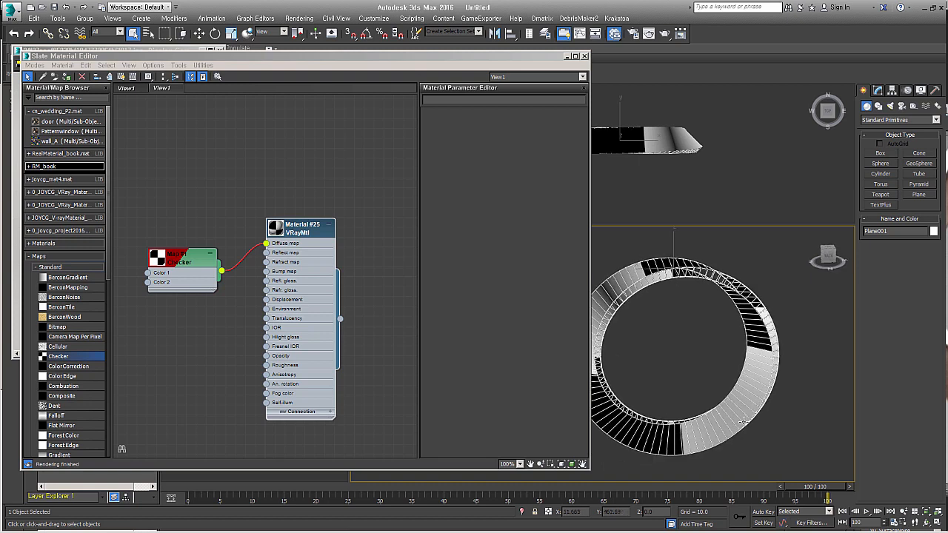
Step: Set the Checker map's tiling to 10.8 in U and 3.5 in V, and check the pattern on the ring
double_click(195, 266)
mouse_move(508, 161)
mouse_down()
mouse_move(508, 170)
mouse_move(508, 159)
mouse_up()
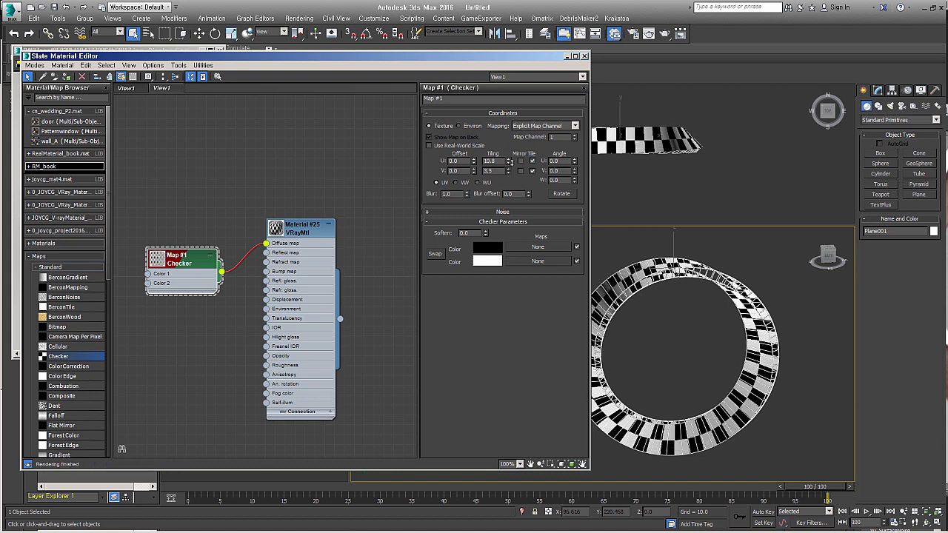
alt+middle_drag(641, 318, 719, 398)
Step: Load the joycg_brownwoodA_T.png wood image as a Bitmap map and connect it to the diffuse slot in place of the Checker
click(213, 305)
drag(203, 272, 203, 192)
drag(59, 328, 220, 277)
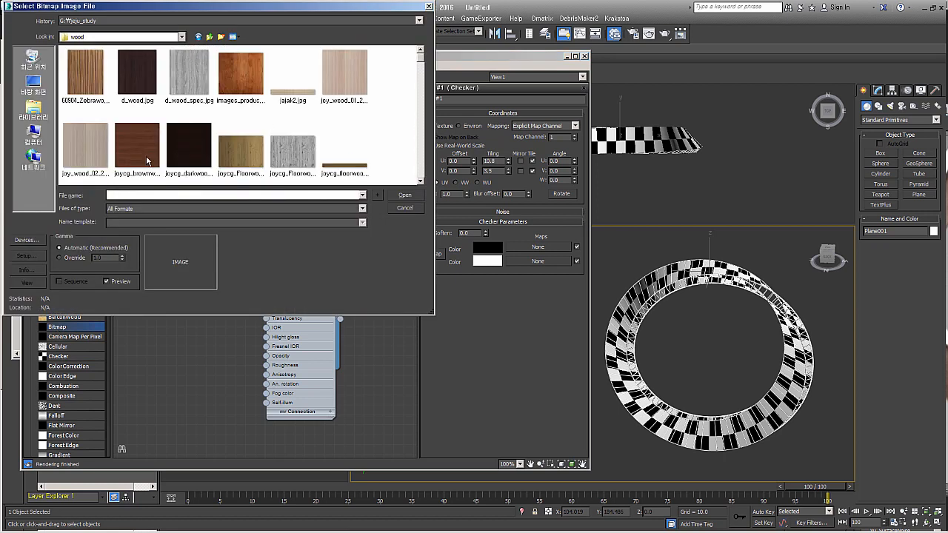
double_click(147, 160)
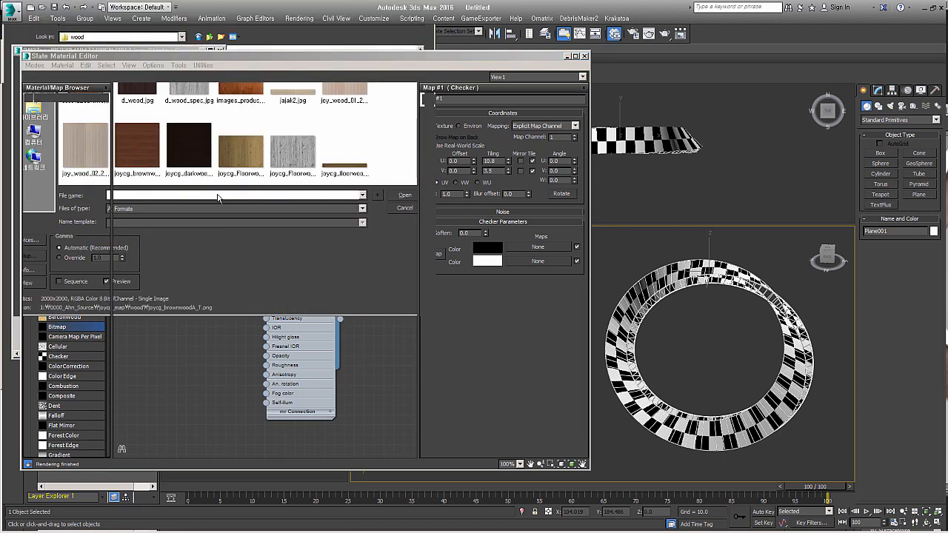
double_click(166, 253)
drag(203, 264, 266, 243)
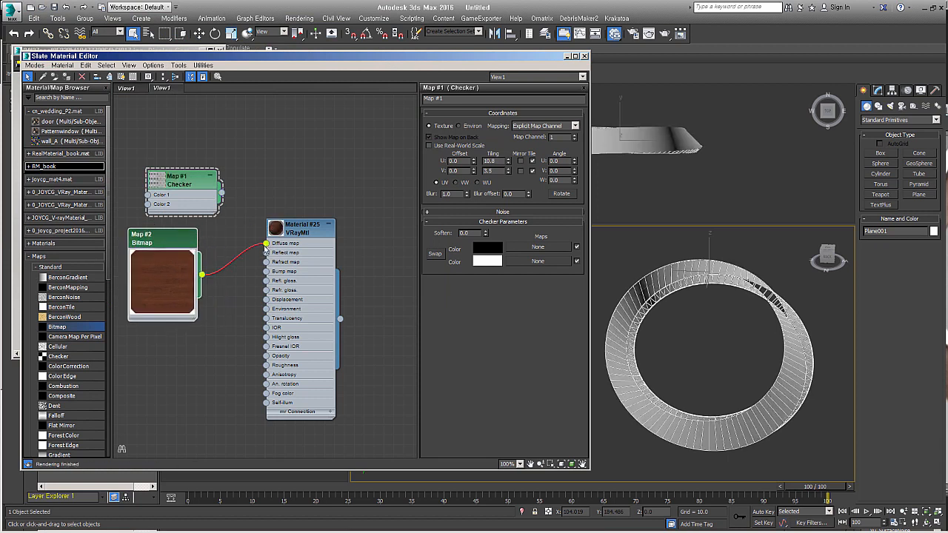
drag(176, 242, 196, 241)
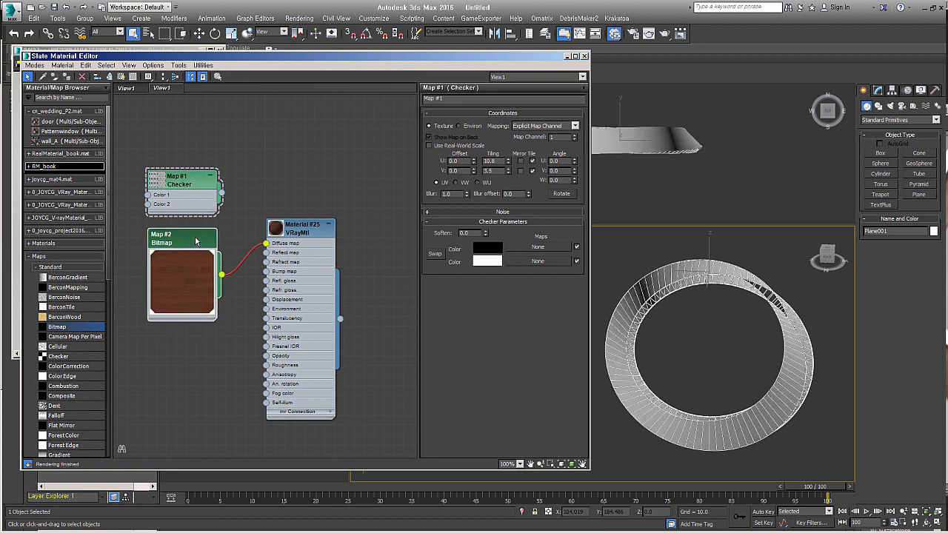
Step: Show the wood bitmap on the ring in the viewport and turn off the edged-faces display
click(122, 77)
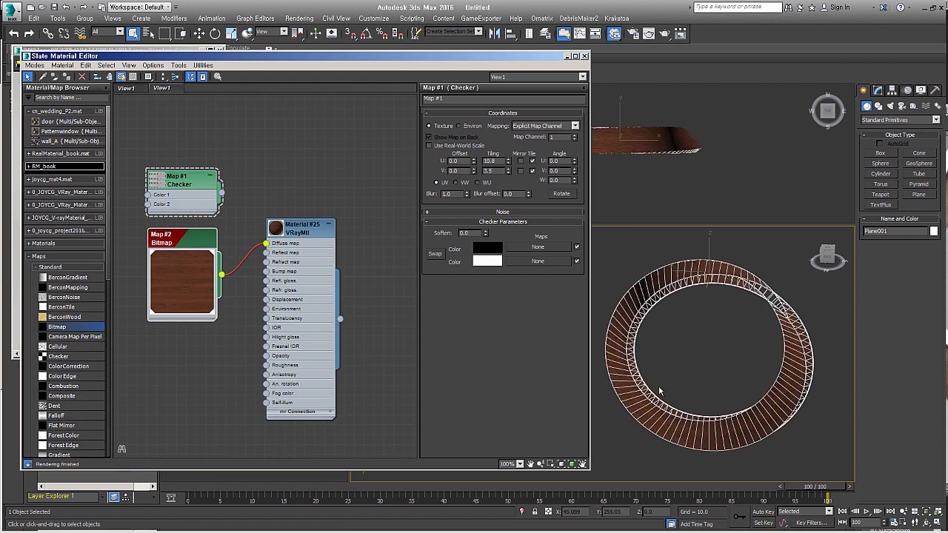
click(751, 442)
scroll(750, 437, up, 6)
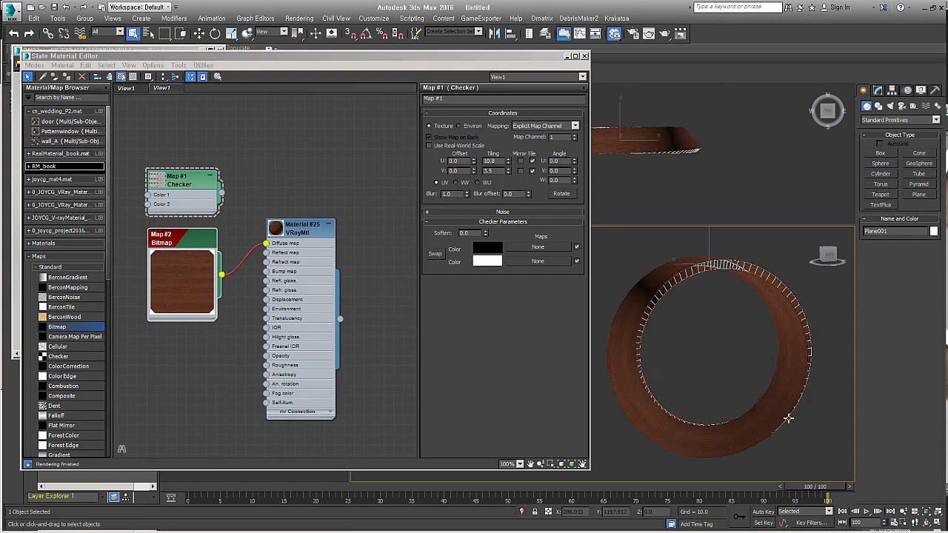
alt+middle_drag(714, 440, 682, 443)
Step: Set the wood bitmap's tiling to 3.1 in U and 0.6 in V
double_click(182, 242)
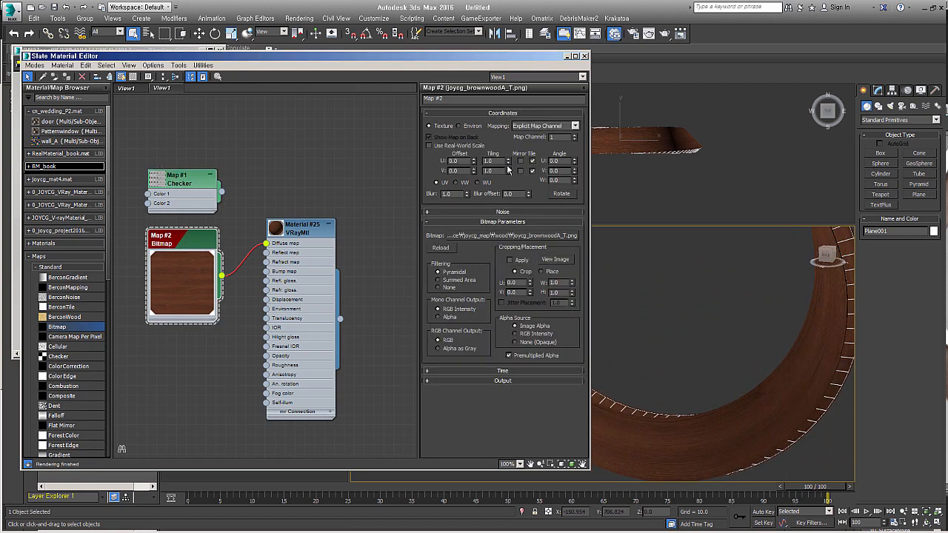
mouse_move(509, 163)
mouse_down()
mouse_move(509, 152)
mouse_move(510, 164)
mouse_up()
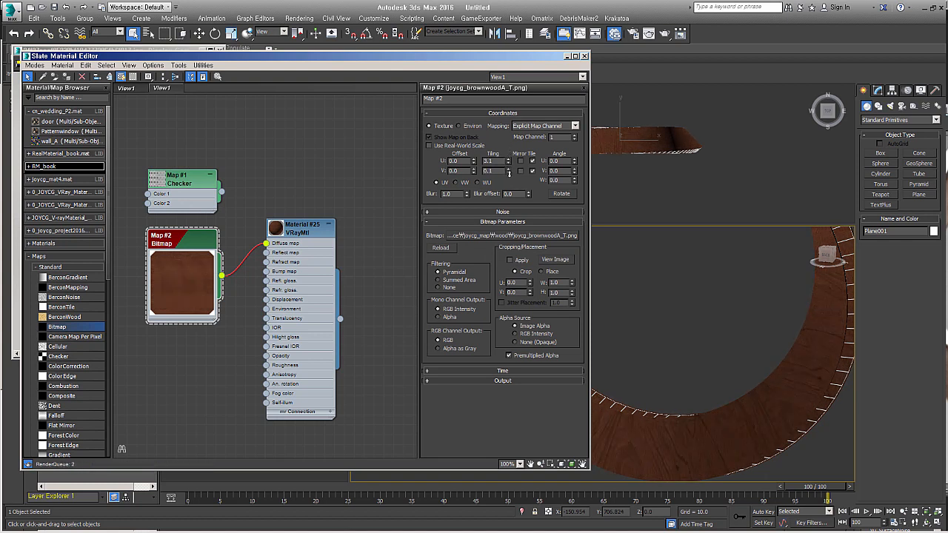
click(509, 173)
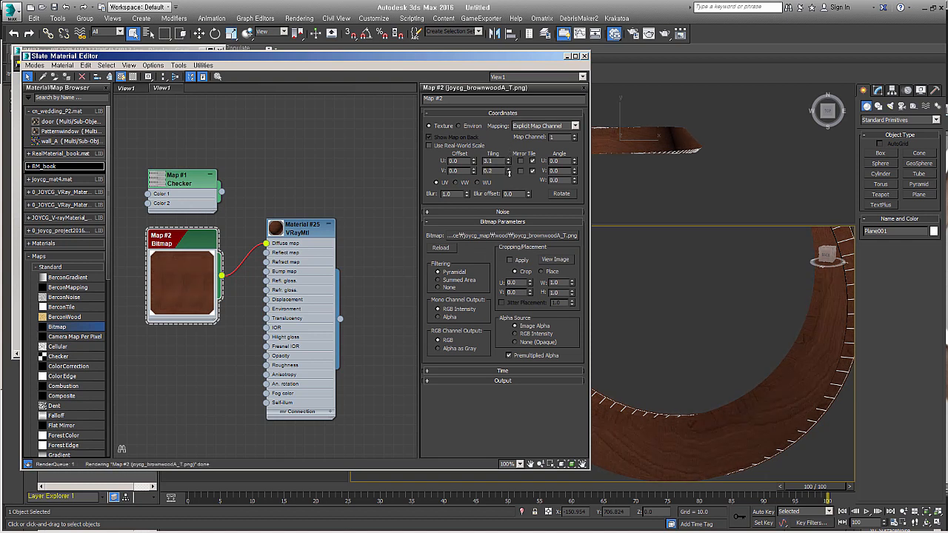
click(509, 170)
click(508, 170)
click(509, 169)
click(509, 170)
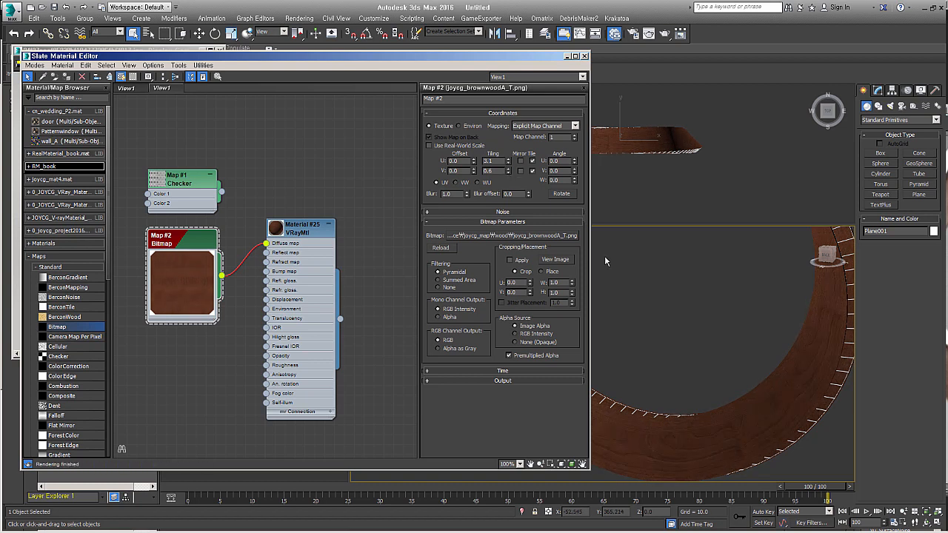
Step: Inspect the wood grain around the ring, reconnect the Checker map to the diffuse slot and minimize the material editor
click(792, 408)
scroll(792, 409, down, 5)
alt+middle_drag(792, 409, 640, 388)
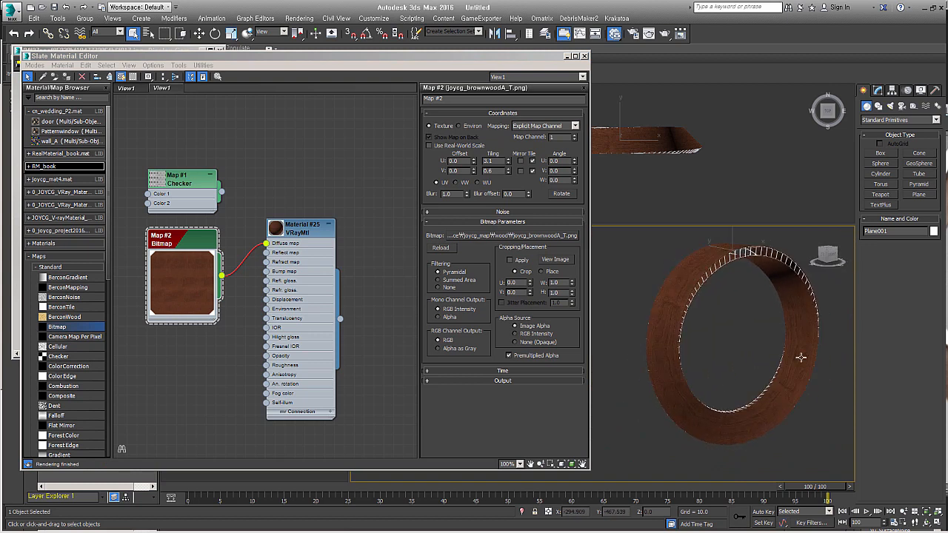
alt+middle_drag(691, 345, 742, 348)
click(193, 331)
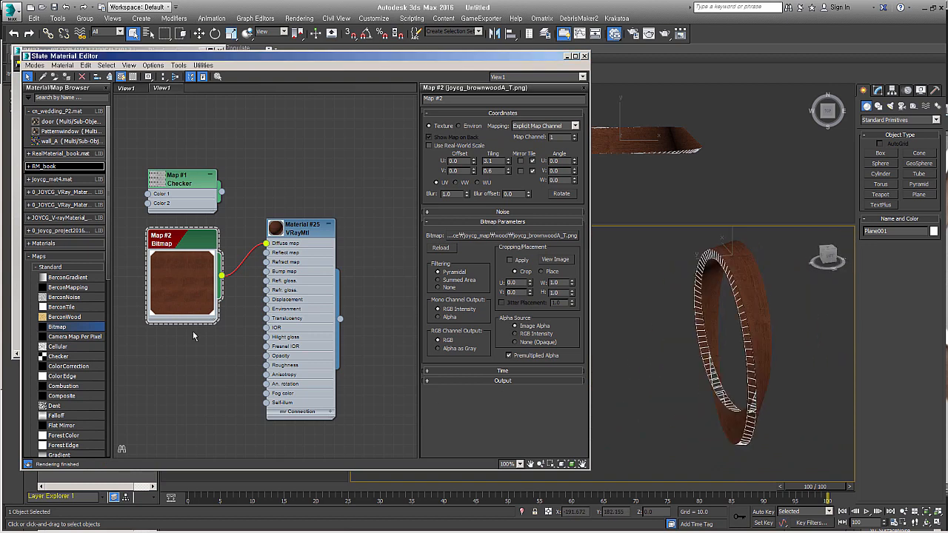
alt+middle_drag(740, 407, 775, 395)
drag(222, 192, 266, 243)
click(567, 56)
Step: Add an Edit Poly modifier above the ring's Unwrap UVW and display edged faces in the orthographic view
alt+middle_drag(751, 349, 737, 385)
click(878, 90)
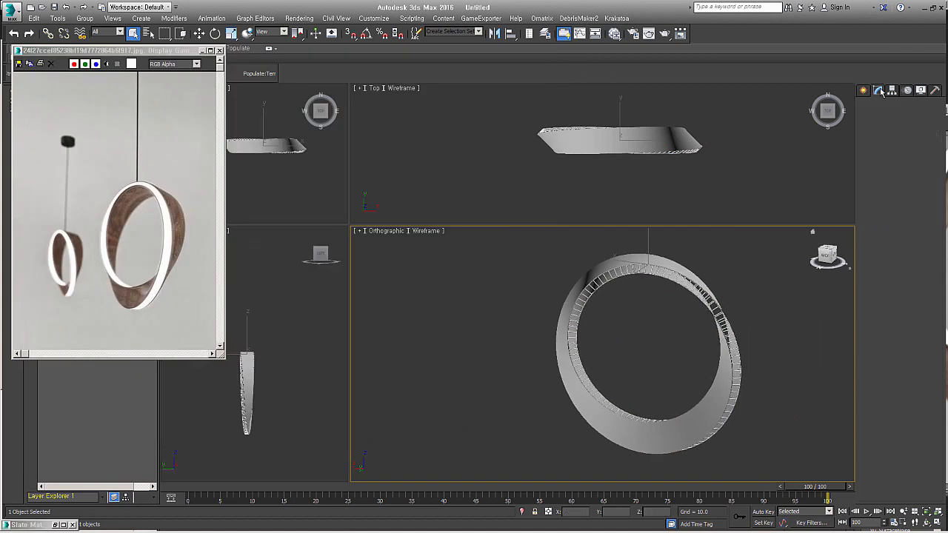
alt+middle_drag(707, 341, 692, 393)
scroll(674, 430, up, 4)
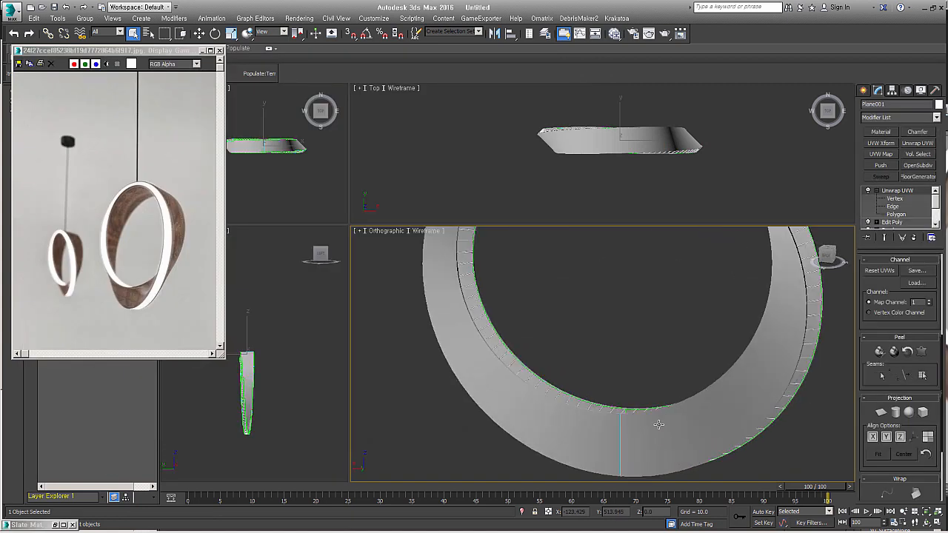
scroll(674, 430, up, 3)
scroll(617, 422, up, 1)
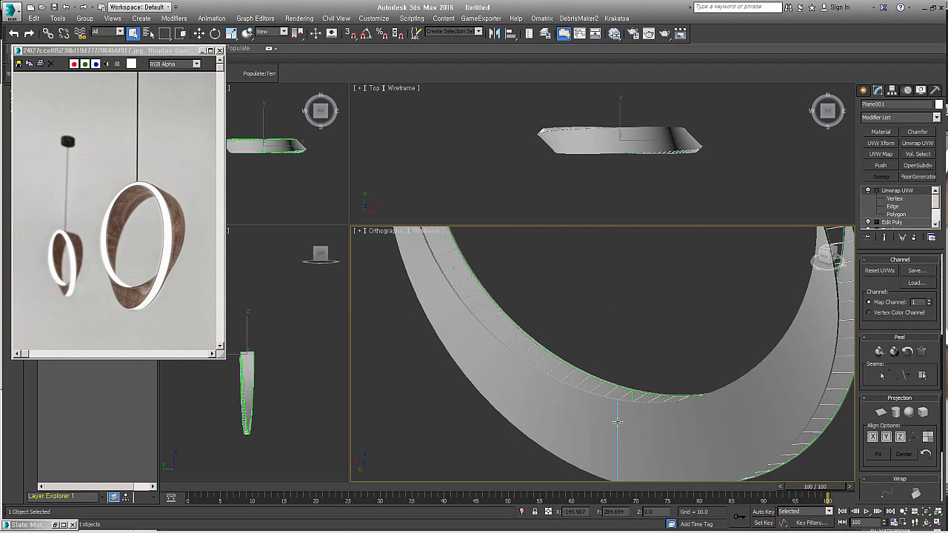
key(ctrl+e)
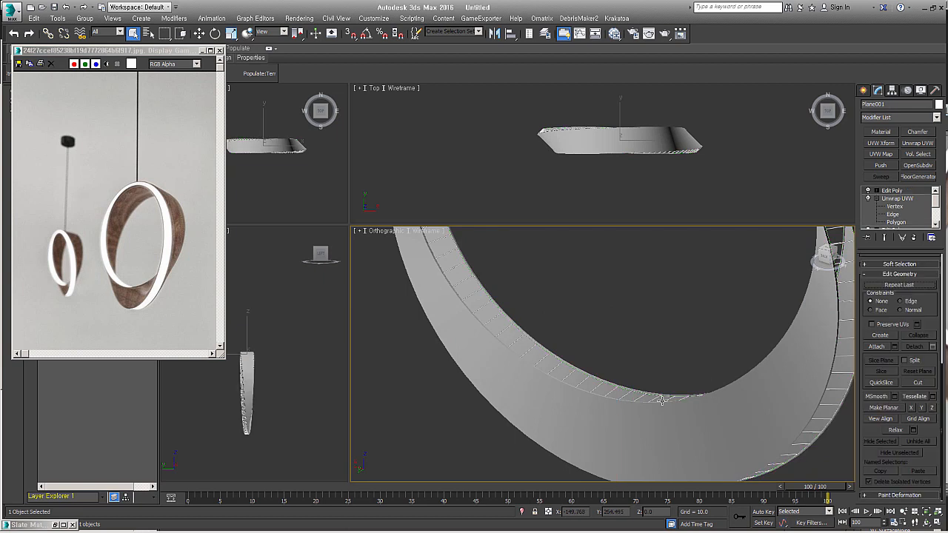
key(F4)
scroll(630, 395, up, 2)
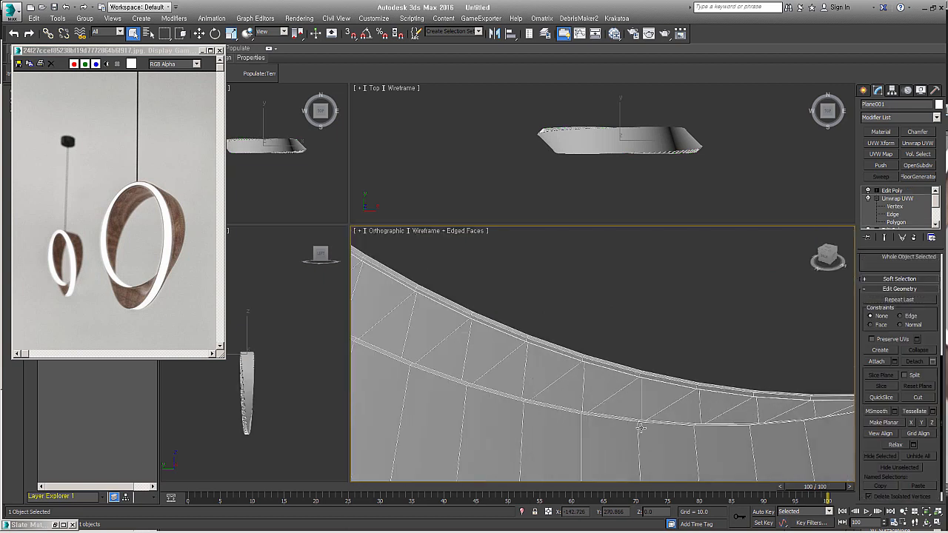
Step: Insert supporting edge loops close to both rim edges of the twisted ring
middle_drag(622, 361, 618, 365)
key(alt+c)
click(616, 364)
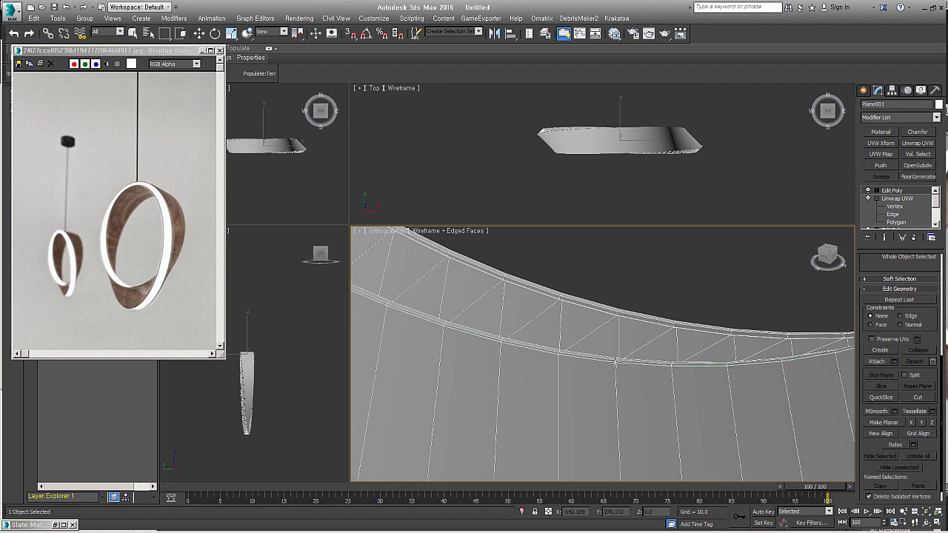
click(615, 361)
middle_drag(618, 438, 624, 293)
middle_drag(626, 457, 627, 319)
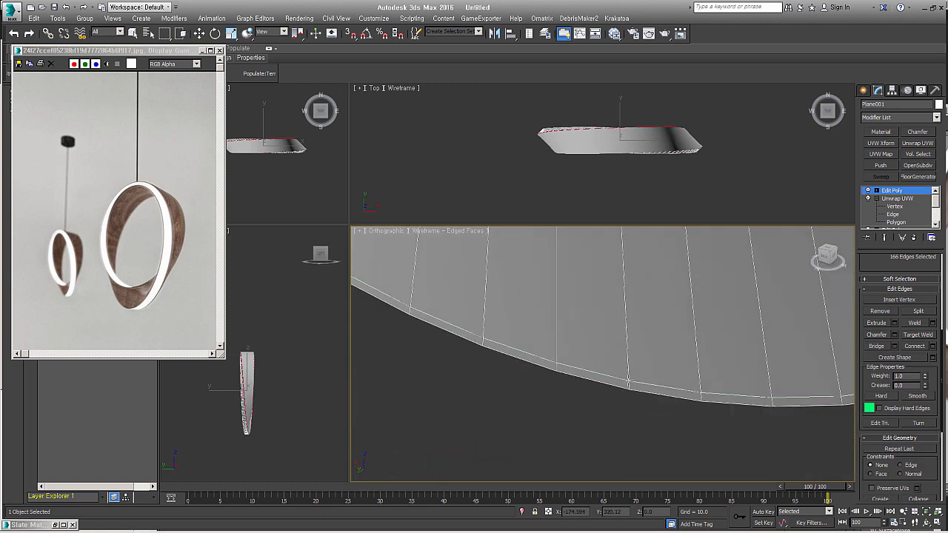
click(630, 389)
scroll(681, 311, down, 2)
middle_drag(680, 311, 649, 478)
scroll(593, 284, up, 3)
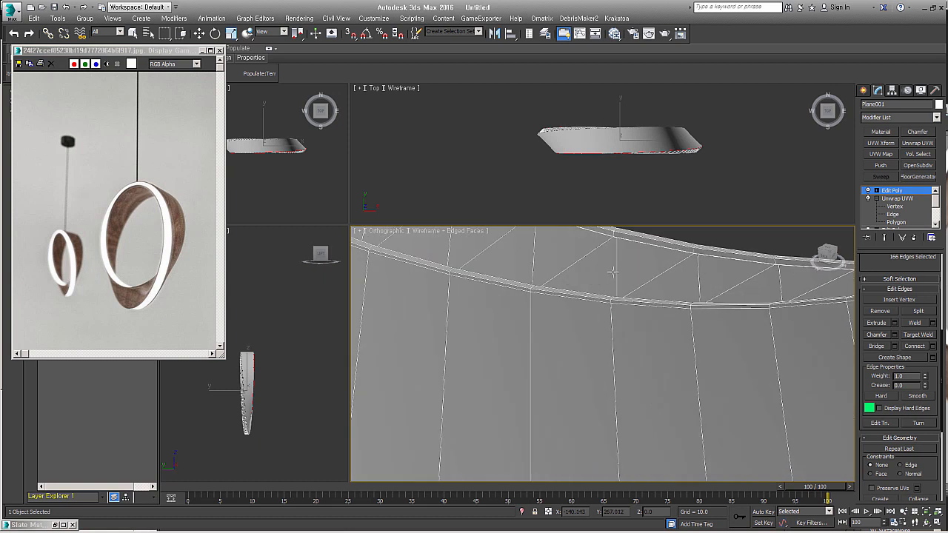
Step: Add a TurboSmooth modifier to the twisted ring and set it to 2 iterations
key(w)
key(ctrl+t)
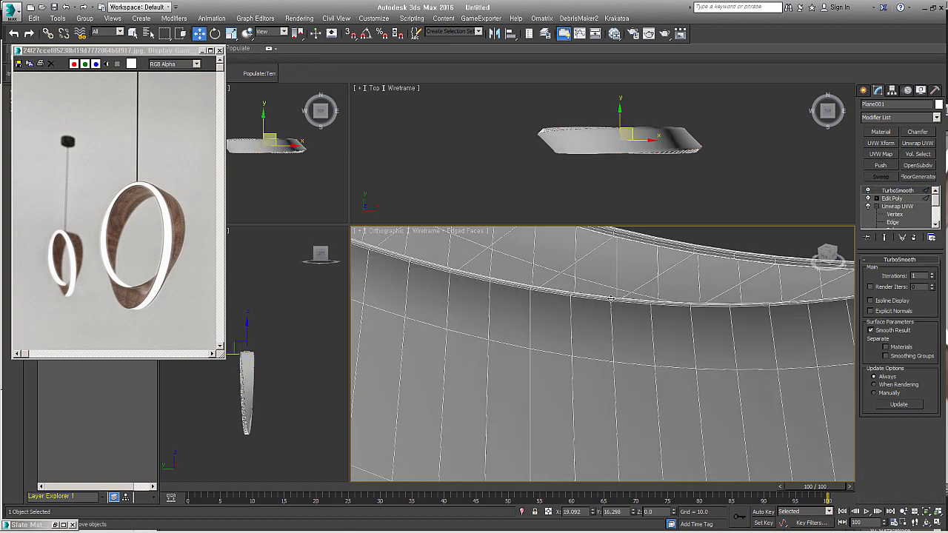
scroll(610, 299, up, 3)
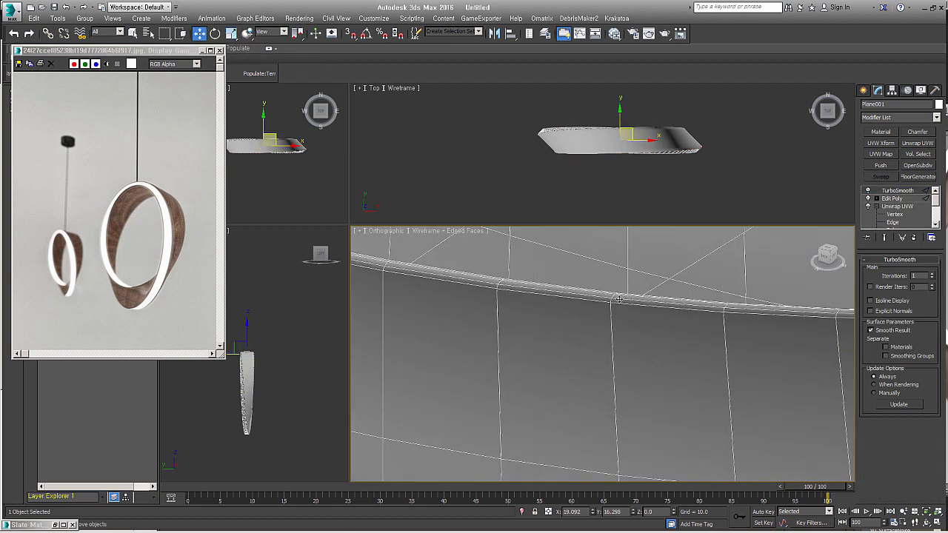
click(933, 274)
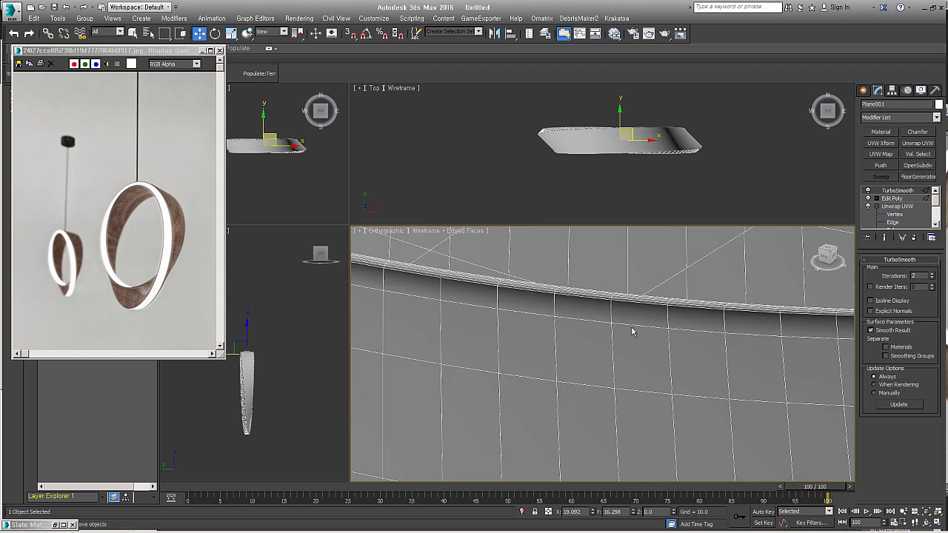
scroll(562, 289, down, 3)
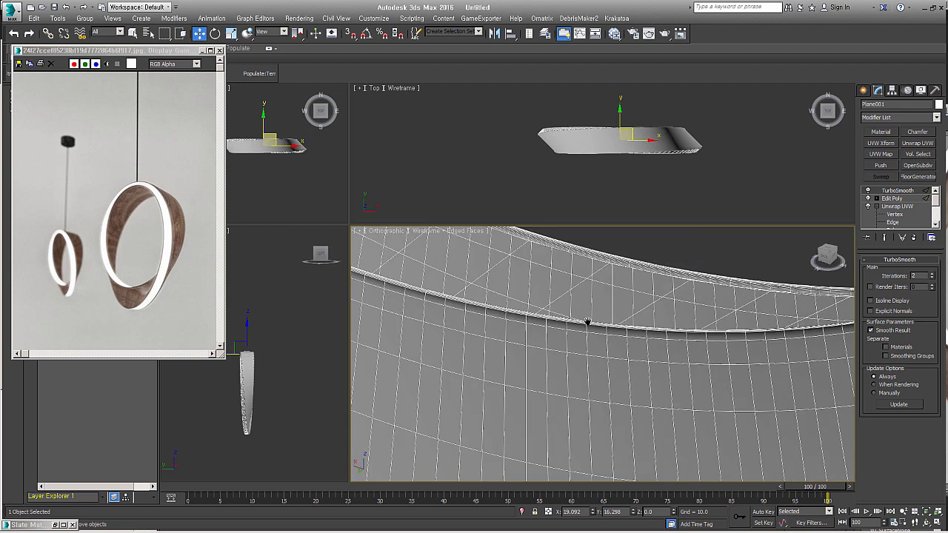
Step: Add a TurboSmooth modifier with 2 iterations to the light strip and show the orthographic view shaded
click(643, 308)
alt+middle_drag(662, 295, 686, 344)
scroll(629, 334, up, 2)
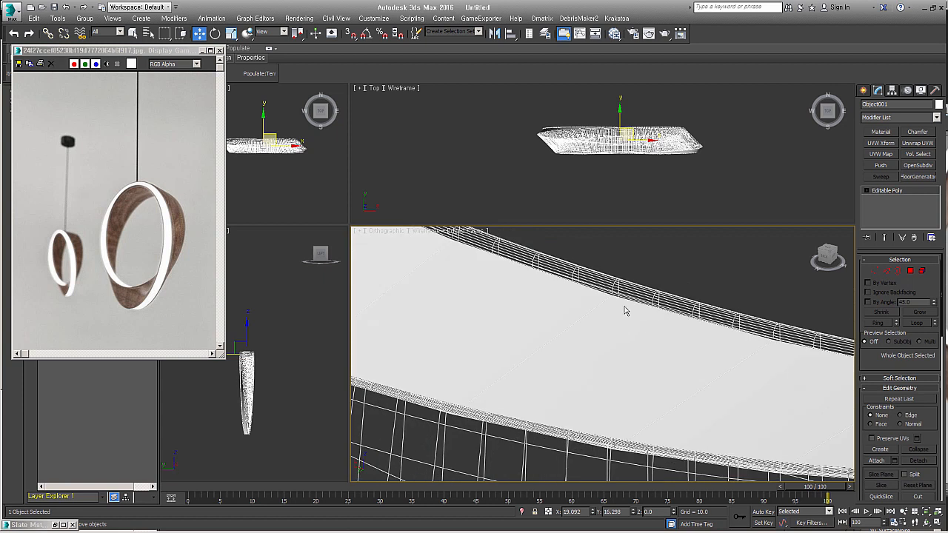
key(F3)
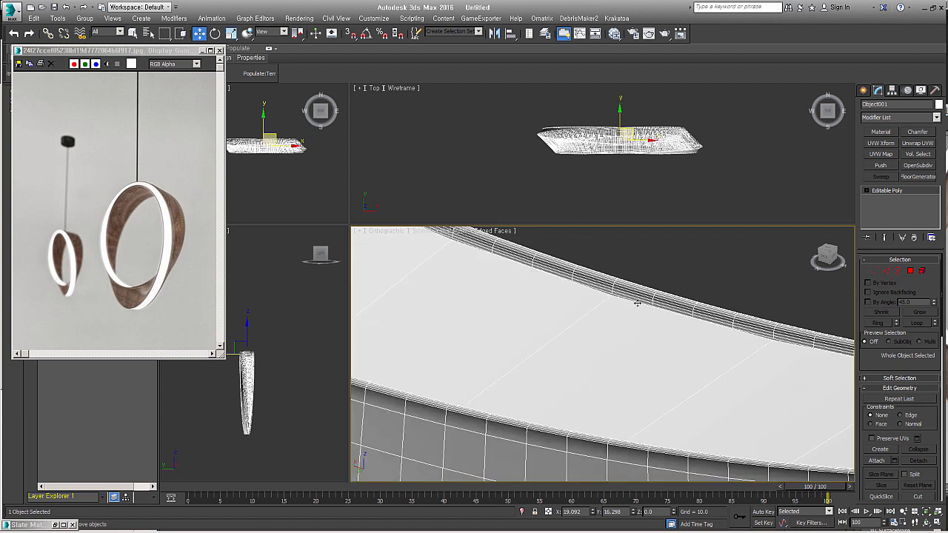
key(ctrl+t)
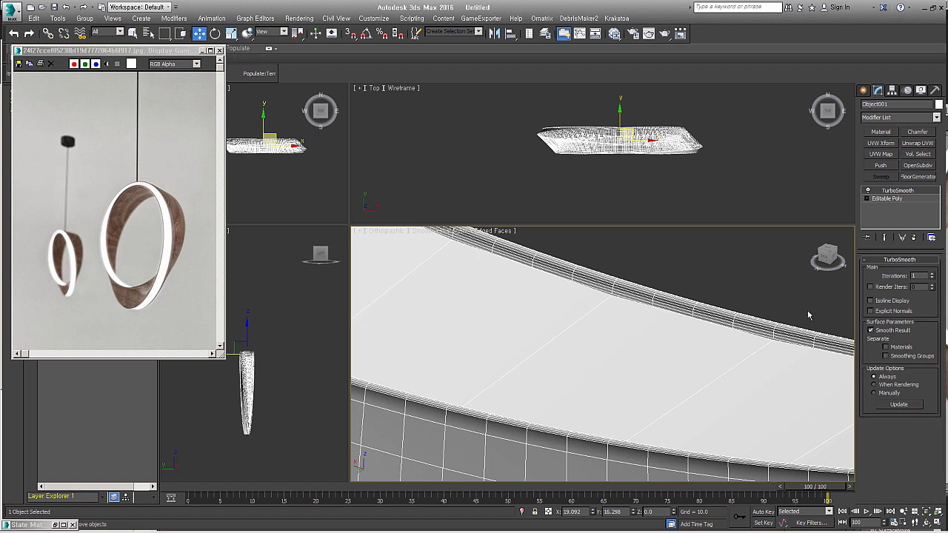
click(932, 274)
scroll(698, 368, down, 8)
alt+middle_drag(737, 366, 662, 413)
click(640, 410)
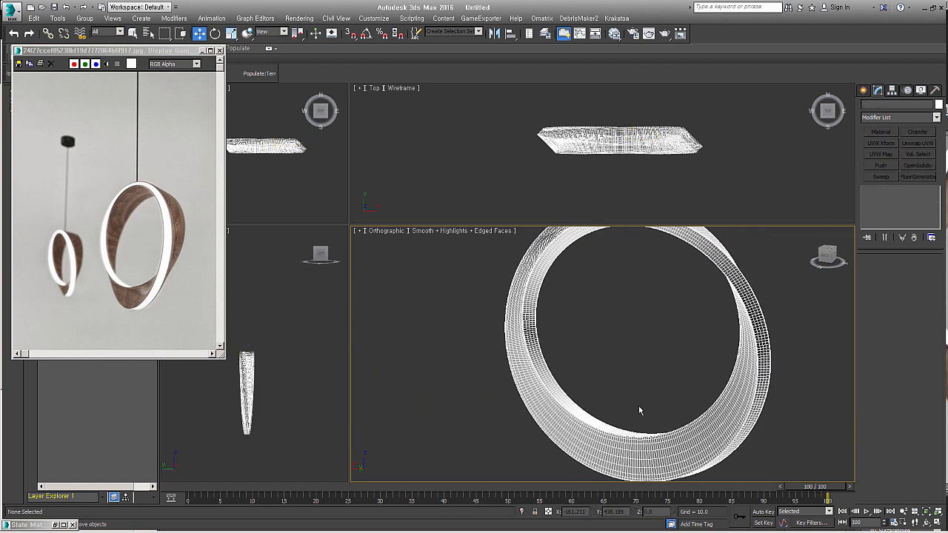
Step: Turn off the light strip's TurboSmooth and add an Edit Poly modifier beneath it
click(575, 413)
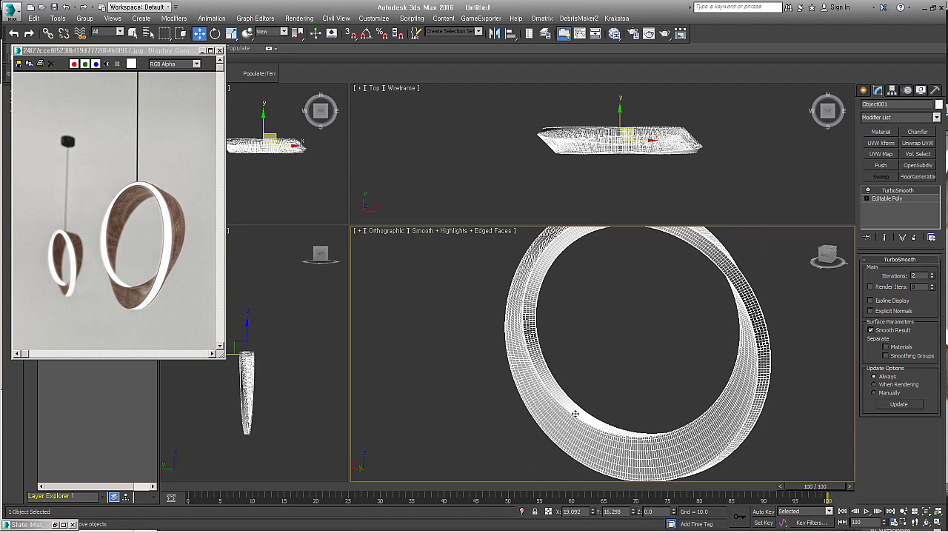
click(867, 191)
click(888, 199)
alt+middle_drag(764, 382, 755, 386)
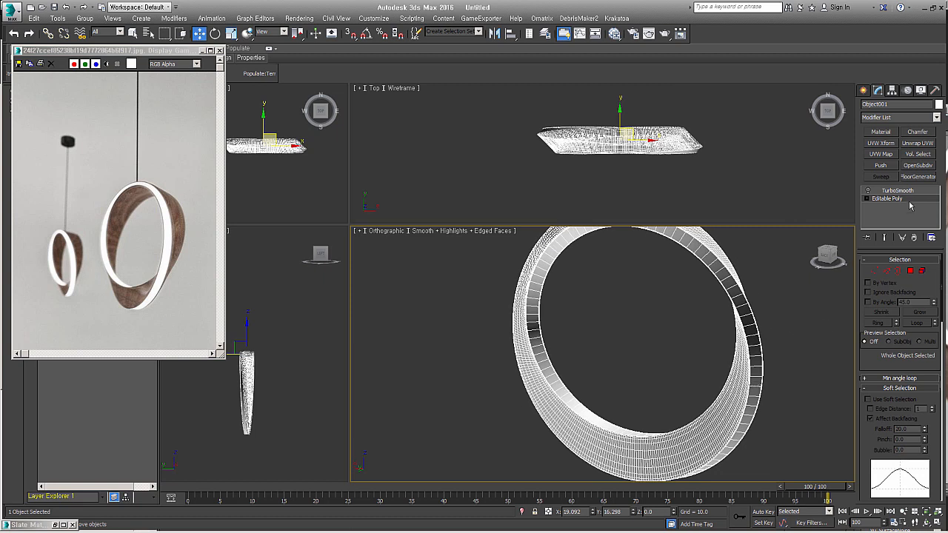
key(shift+e)
Step: Isolate the light strip in wireframe and select both of its open borders in the Edit Poly modifier
click(875, 199)
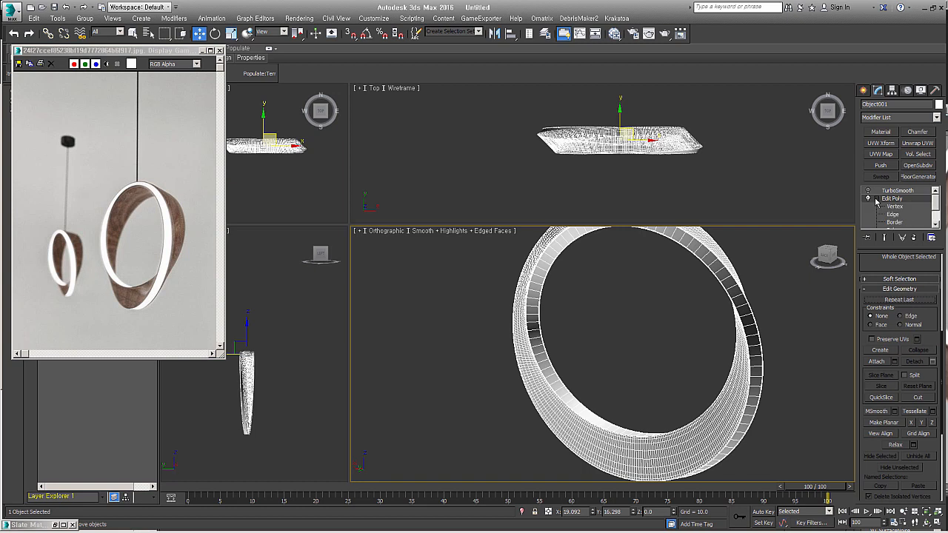
click(905, 222)
click(764, 337)
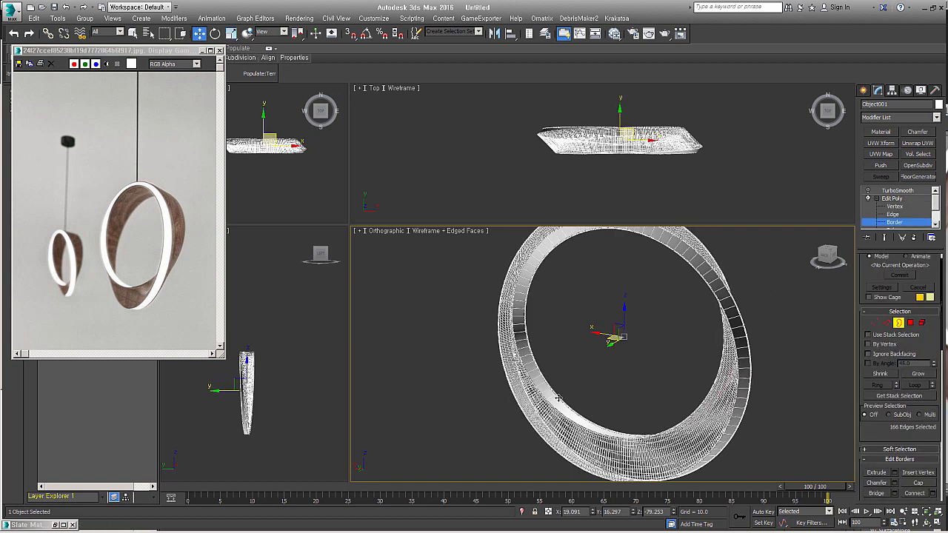
scroll(558, 397, up, 5)
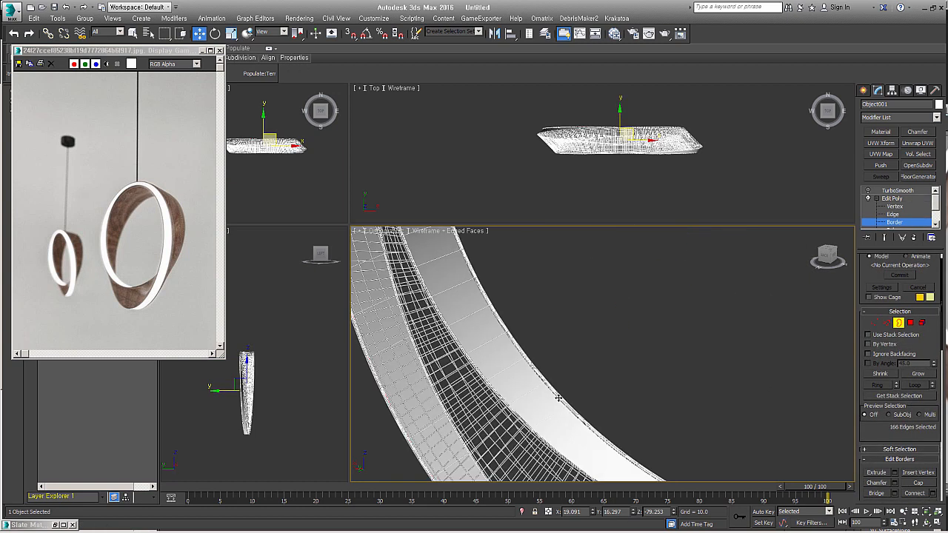
key(F3)
key(F3)
key(F3)
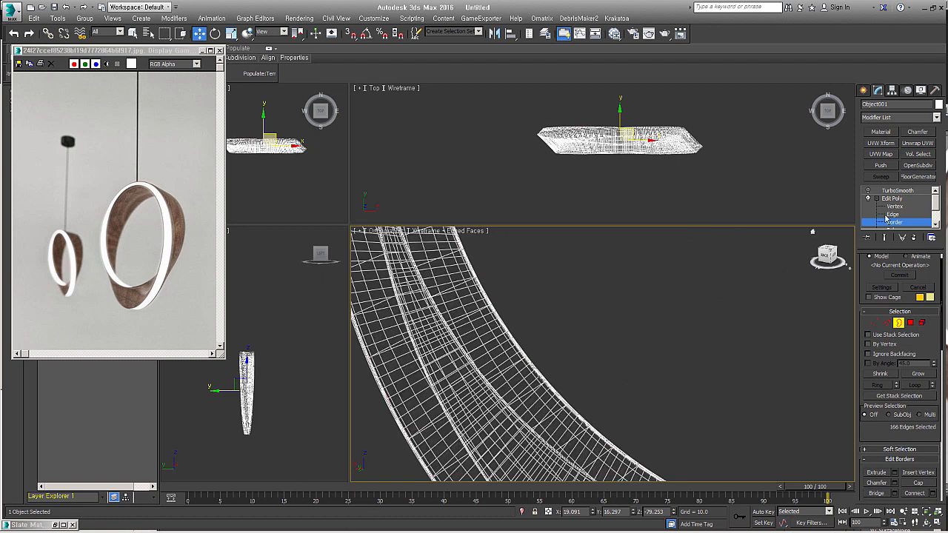
scroll(607, 374, down, 6)
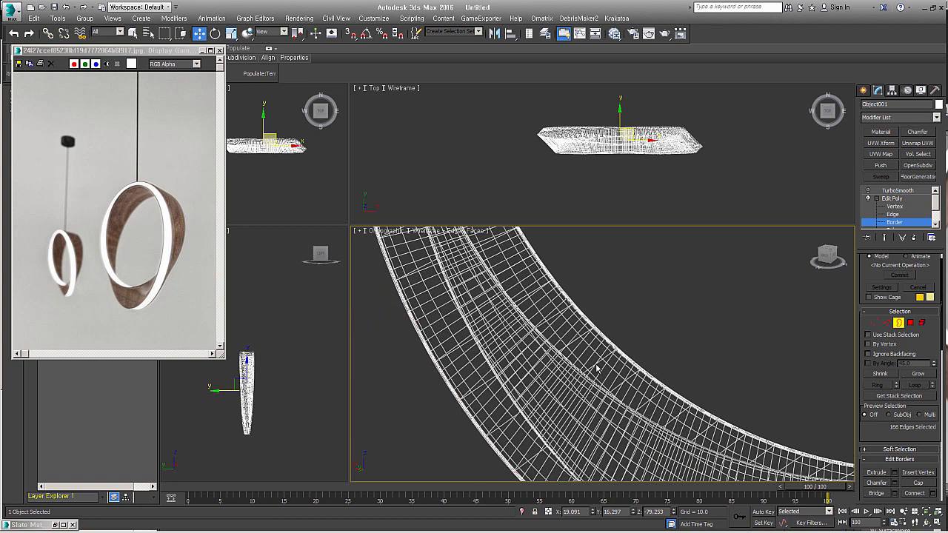
alt+middle_drag(686, 378, 669, 382)
scroll(670, 382, up, 5)
drag(704, 422, 563, 357)
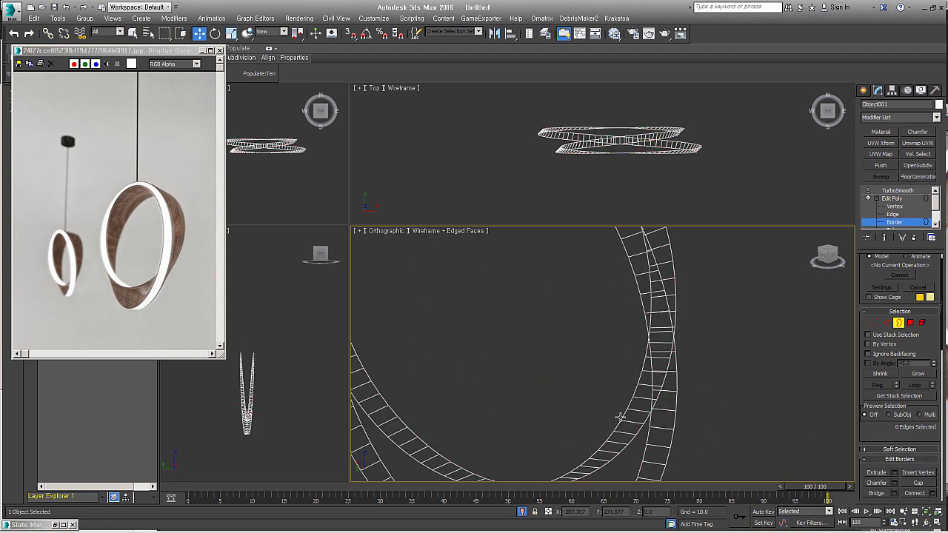
click(672, 403)
alt+middle_drag(649, 426, 583, 381)
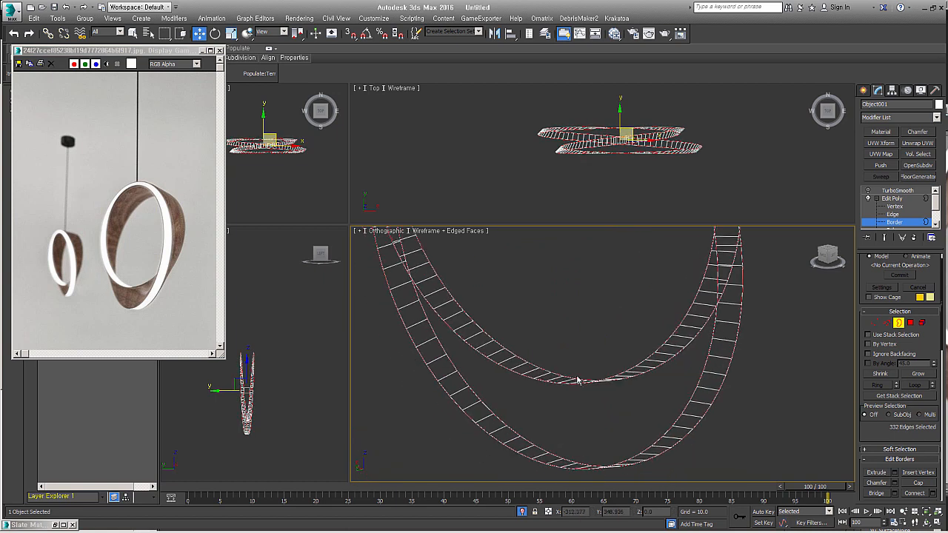
Step: Chamfer the strip's selected borders by 1.323 with the Open option enabled to narrow the strip
right_click(583, 381)
click(475, 370)
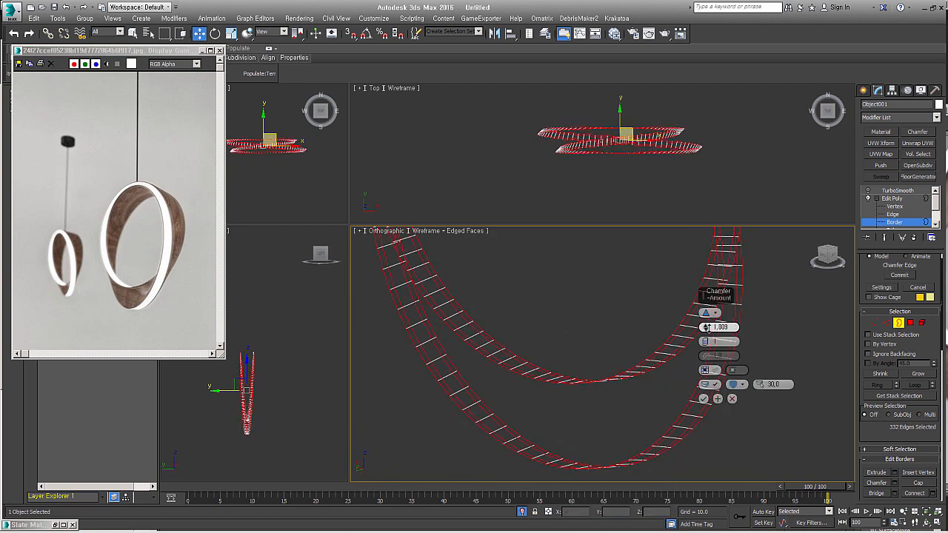
drag(706, 328, 708, 329)
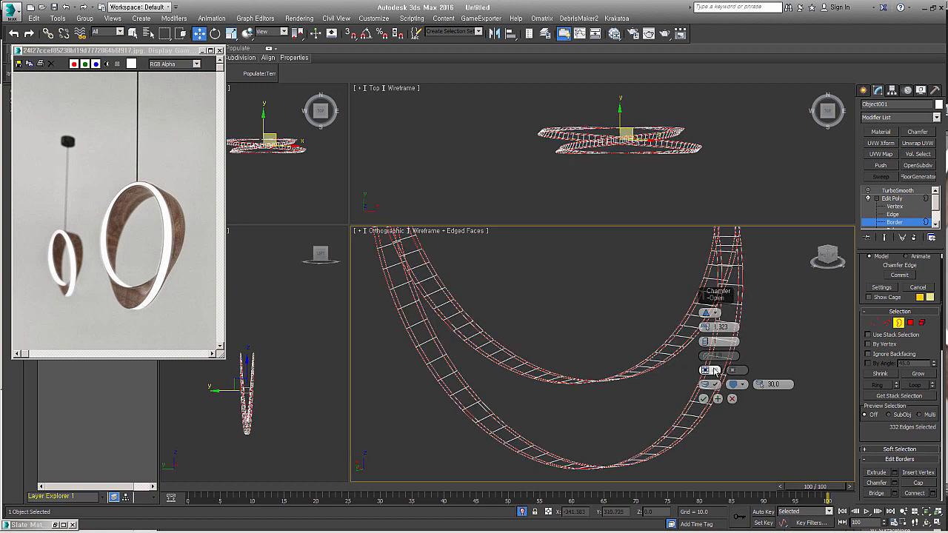
click(703, 398)
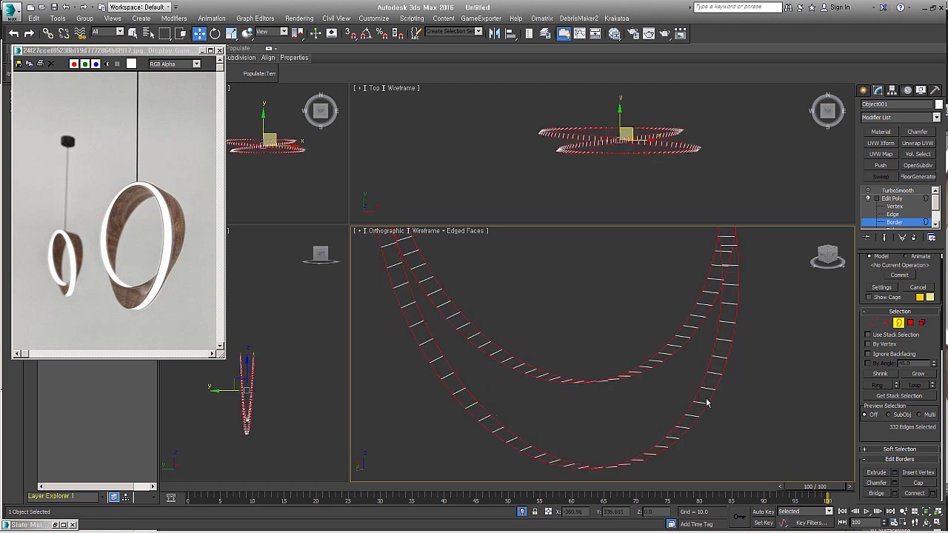
Step: Select all polygons of the narrowed strip and detach them as a separate object
click(910, 323)
scroll(882, 370, down, 2)
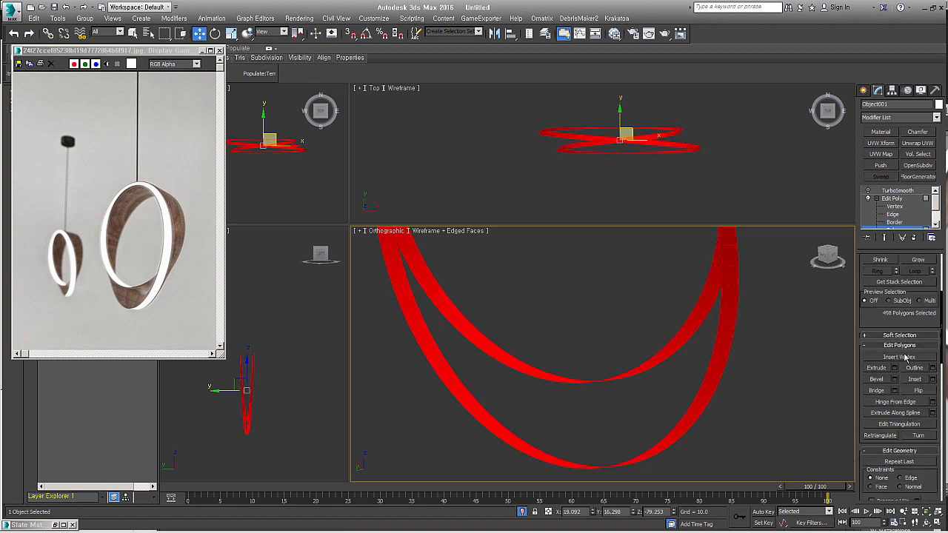
scroll(931, 459, down, 3)
scroll(931, 446, down, 3)
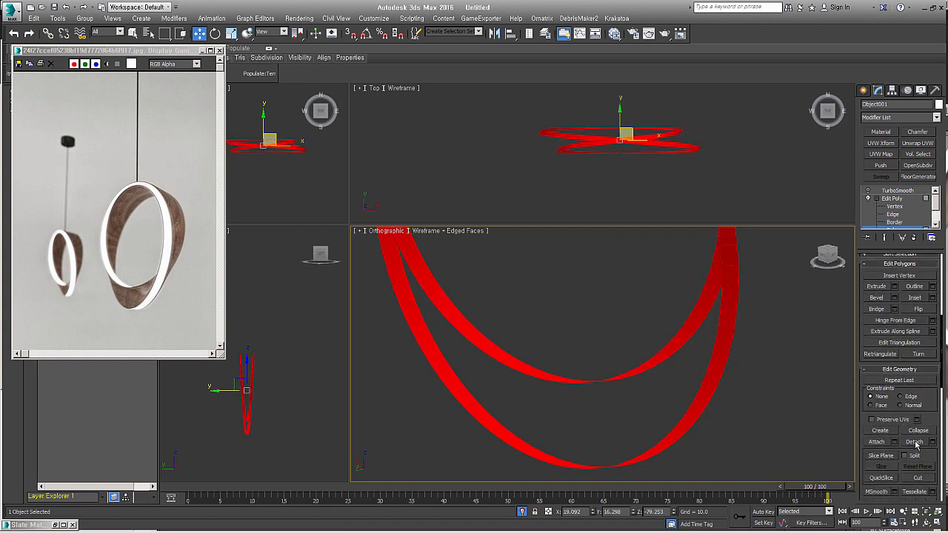
click(751, 403)
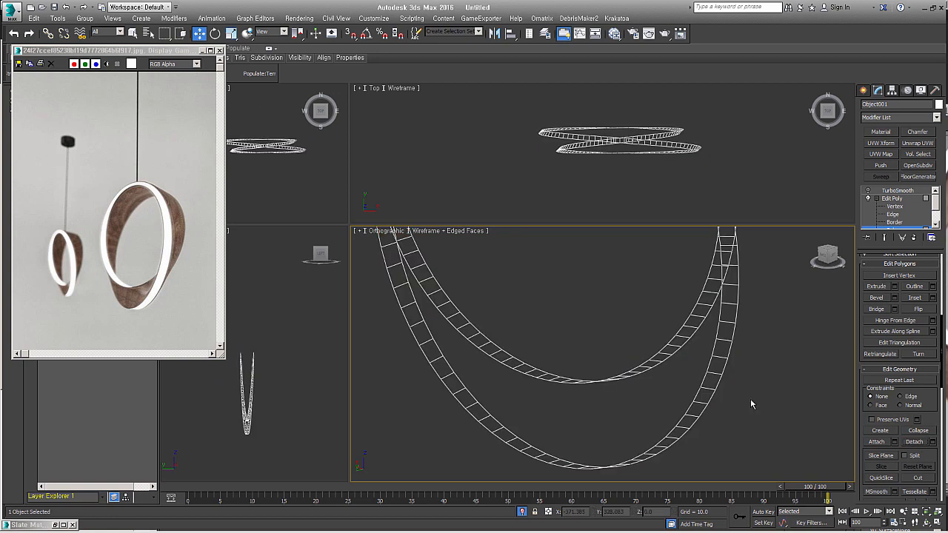
Step: Remove the Edit Poly modifier from the original light strip and turn its TurboSmooth back on
click(896, 199)
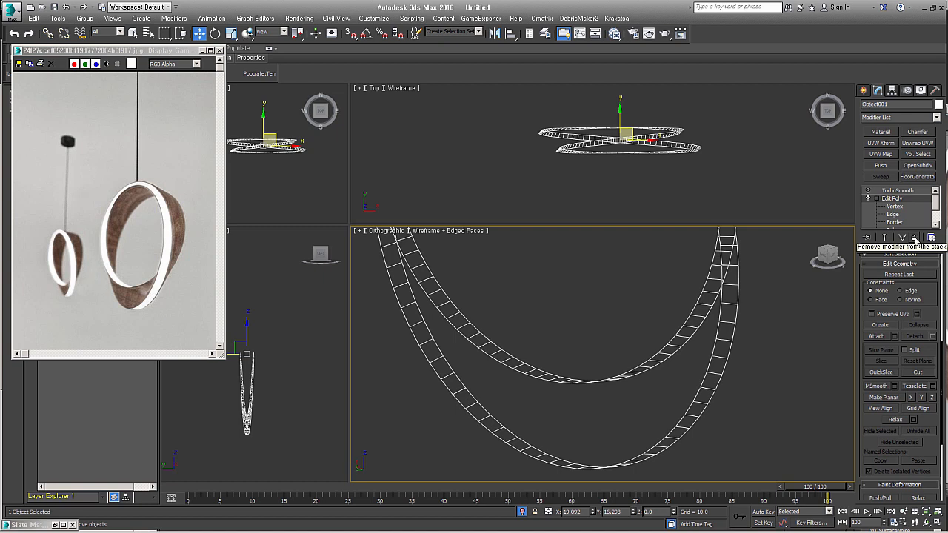
click(915, 239)
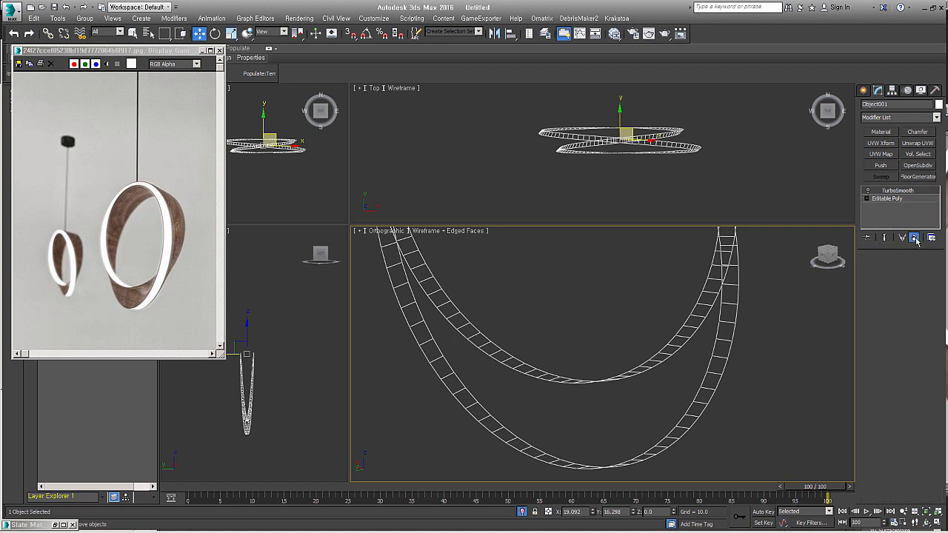
click(869, 191)
click(869, 191)
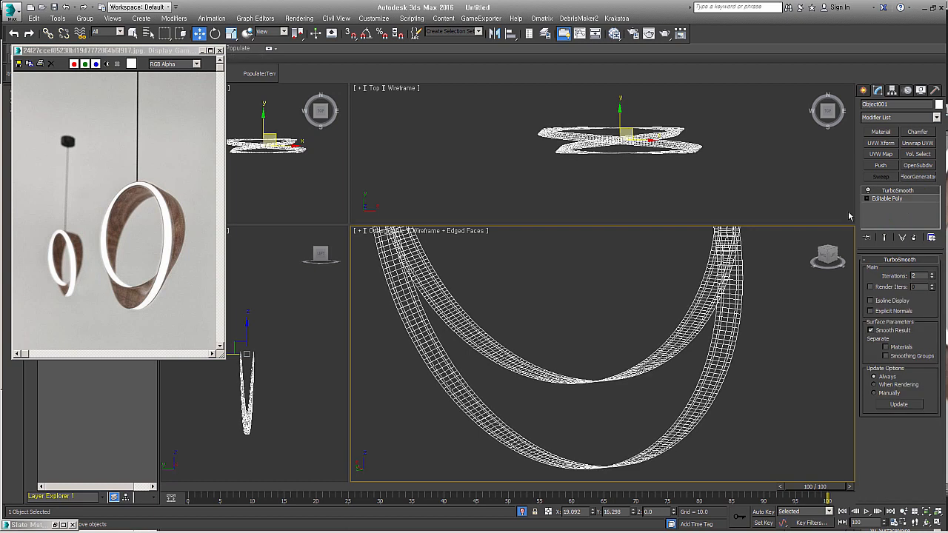
Step: Select the detached narrow strip and examine how it sits within the original light strip
click(814, 348)
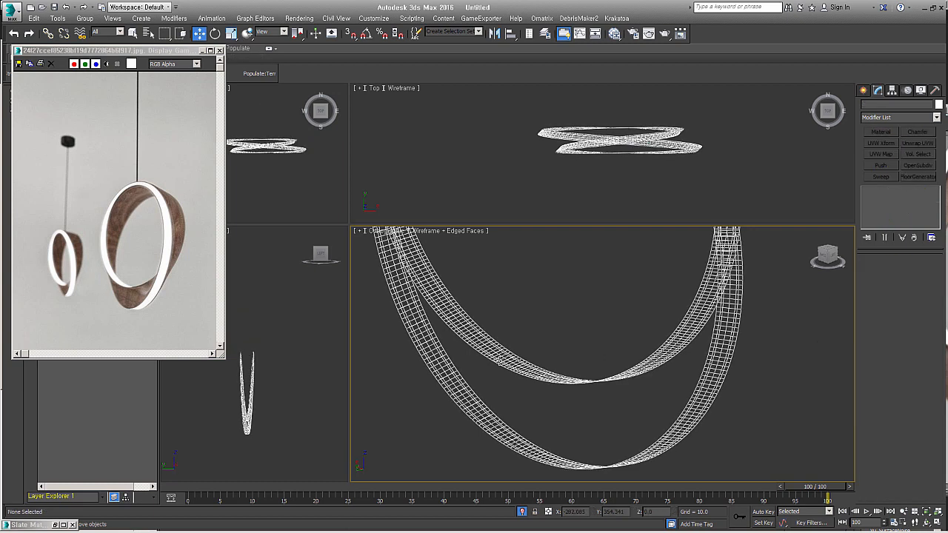
click(500, 359)
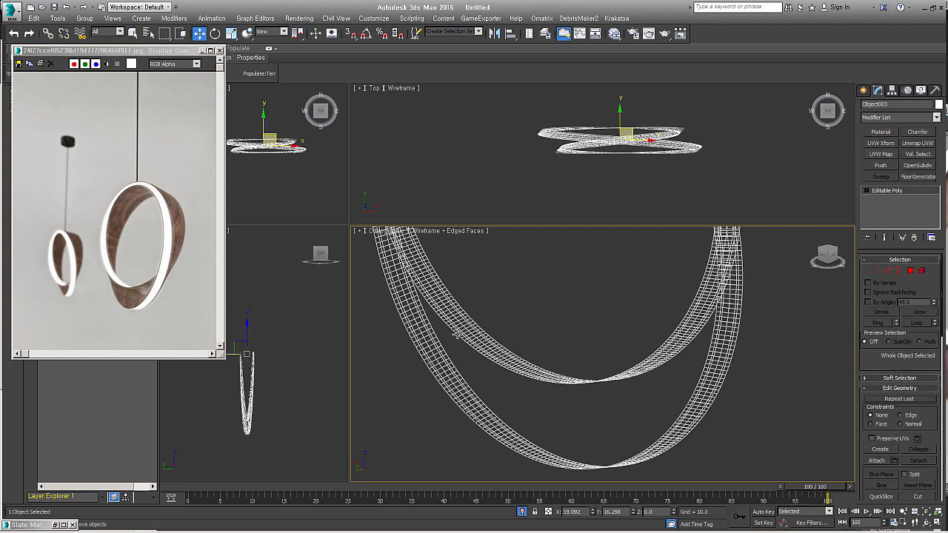
mouse_move(621, 113)
shift+mouse_down()
mouse_move(621, 136)
mouse_move(621, 118)
shift+mouse_up()
right_click(620, 119)
mouse_move(659, 341)
alt+middle_down()
mouse_move(664, 358)
mouse_move(649, 342)
mouse_move(700, 352)
mouse_move(687, 383)
alt+middle_up()
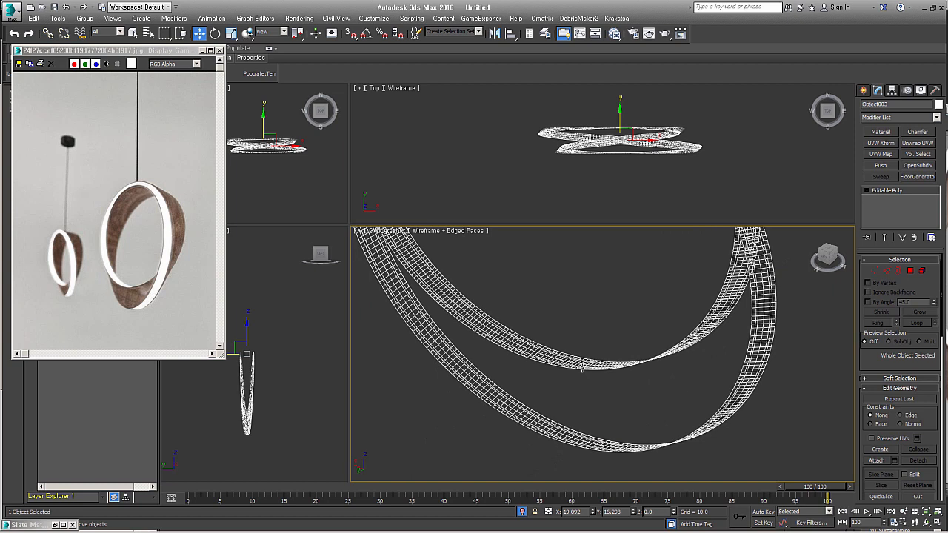
scroll(531, 360, up, 3)
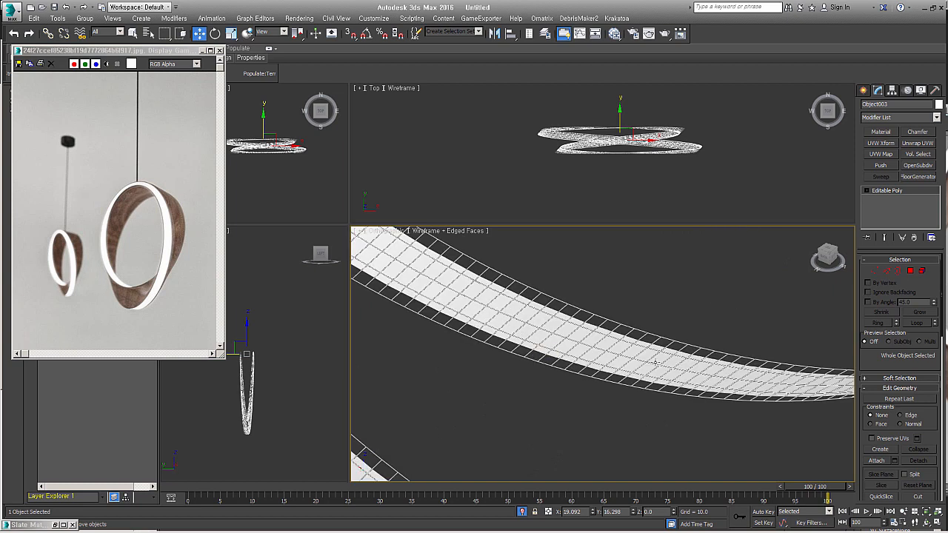
scroll(652, 362, down, 1)
scroll(692, 366, up, 1)
scroll(689, 358, down, 3)
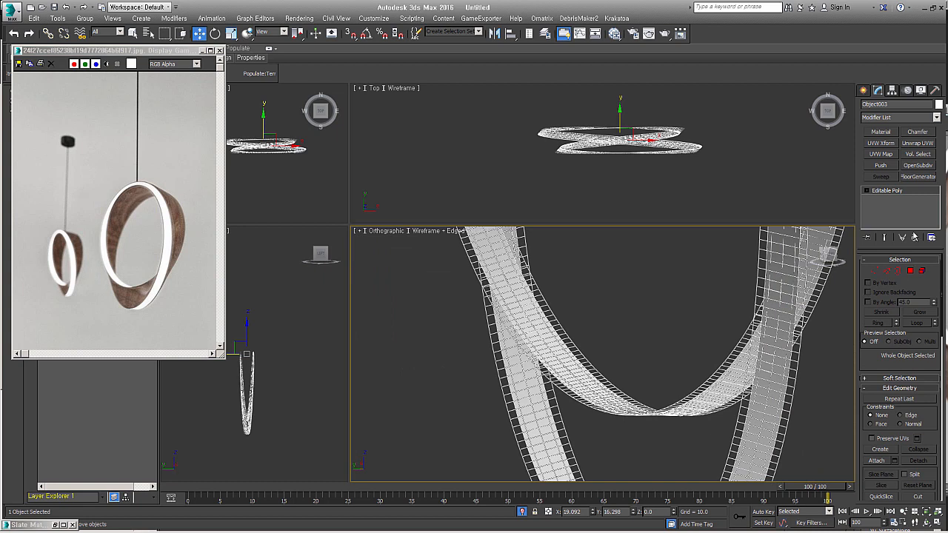
Step: Add a Push modifier to the detached narrow strip and set its push value to -2.47
click(880, 165)
mouse_move(933, 275)
mouse_down()
mouse_move(920, 300)
mouse_move(920, 286)
mouse_up()
alt+middle_drag(773, 295, 707, 308)
alt+middle_drag(692, 380, 734, 351)
drag(934, 277, 930, 289)
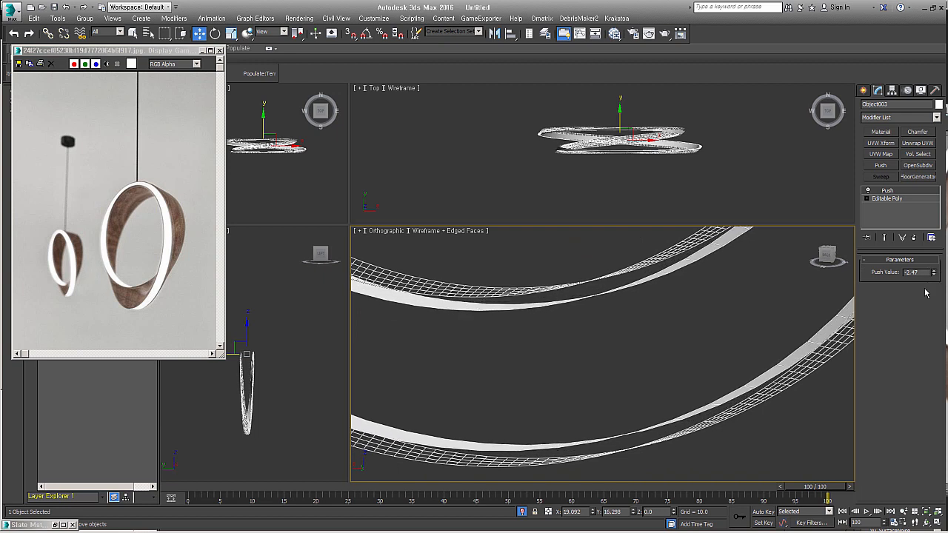
Step: Create a VRayLight of type Mesh in the empty space beside the light strip ring
scroll(742, 364, down, 5)
alt+middle_drag(740, 373, 764, 348)
click(863, 91)
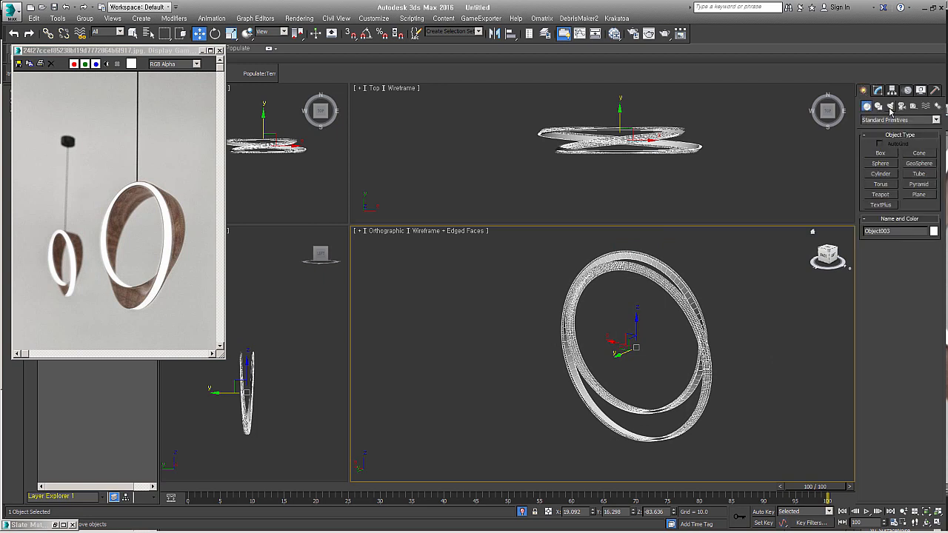
click(890, 107)
click(900, 119)
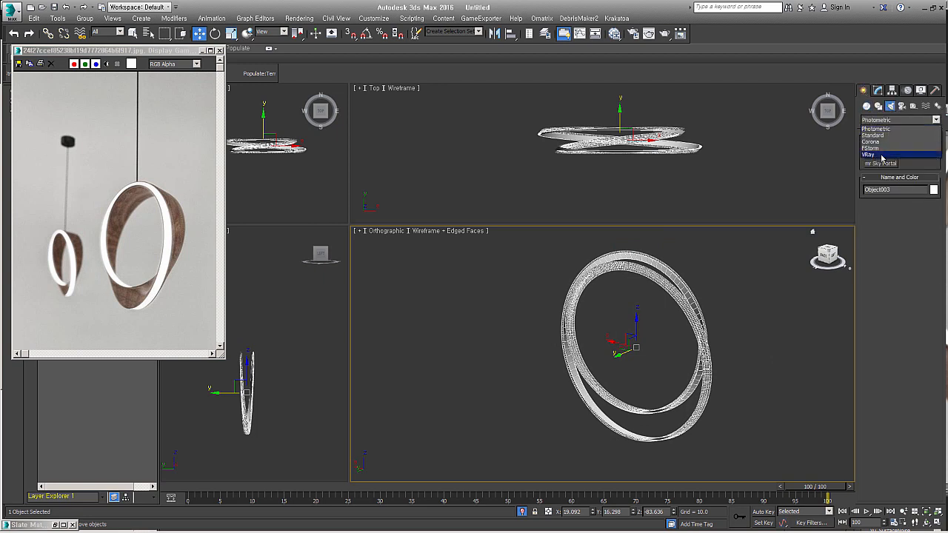
click(896, 152)
click(882, 152)
click(918, 217)
click(922, 247)
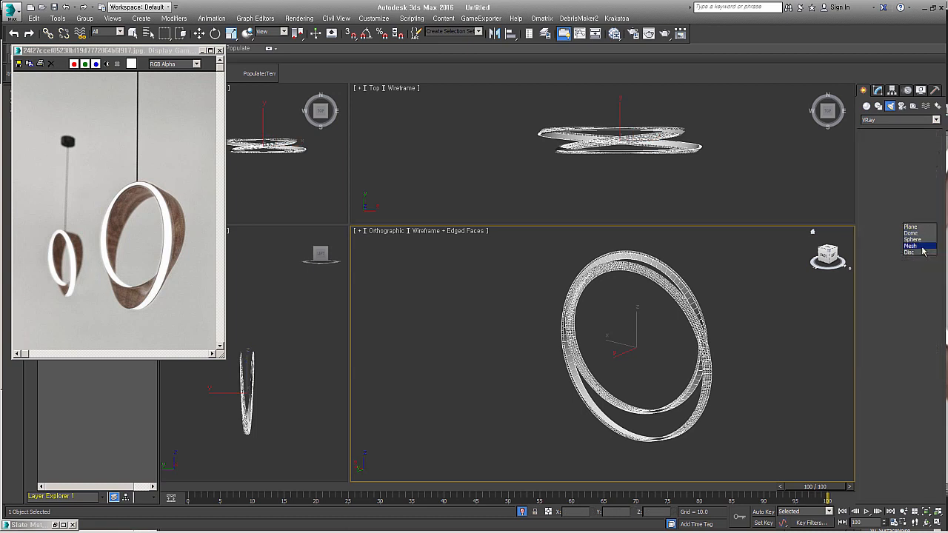
click(742, 416)
Step: Try to pick the pushed narrow strip as the VRayLight's mesh, and undo the pick
click(877, 90)
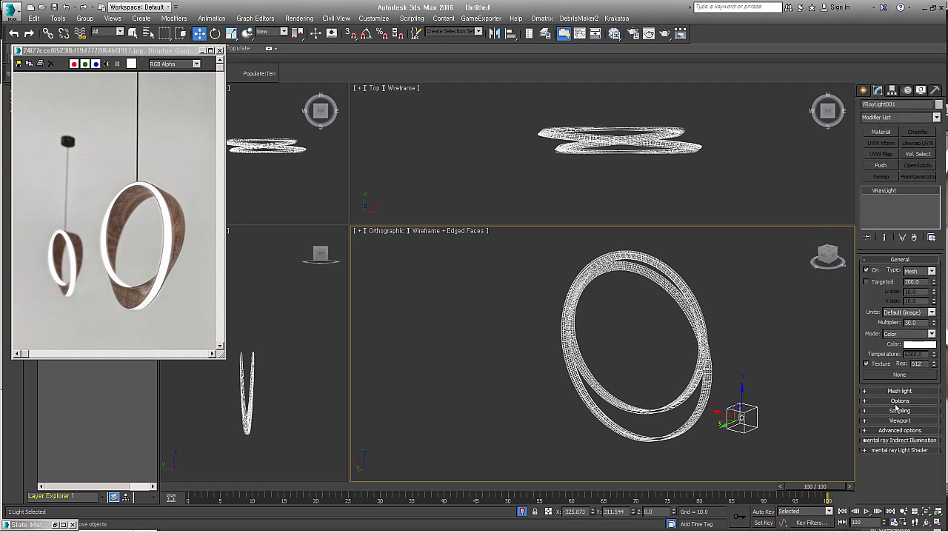
click(900, 391)
click(906, 411)
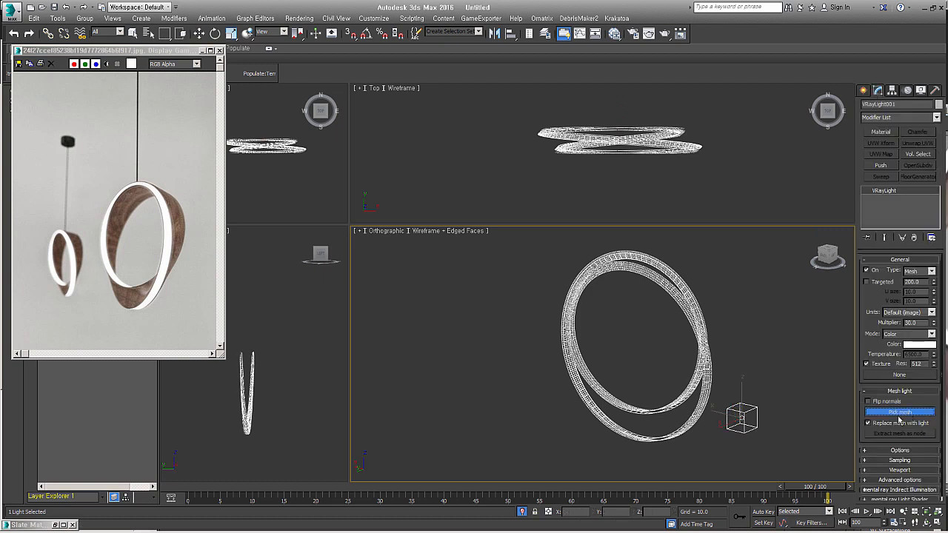
scroll(656, 434, up, 4)
click(685, 386)
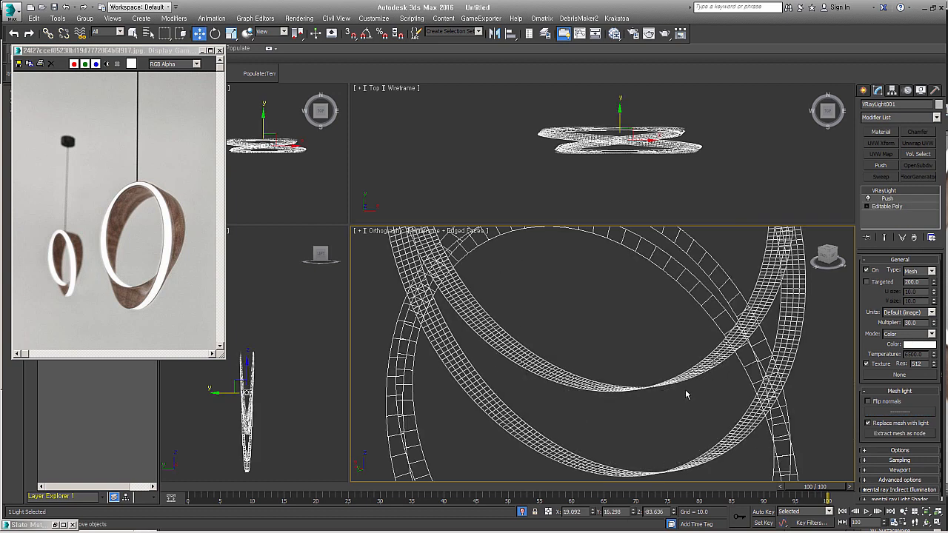
scroll(658, 366, down, 3)
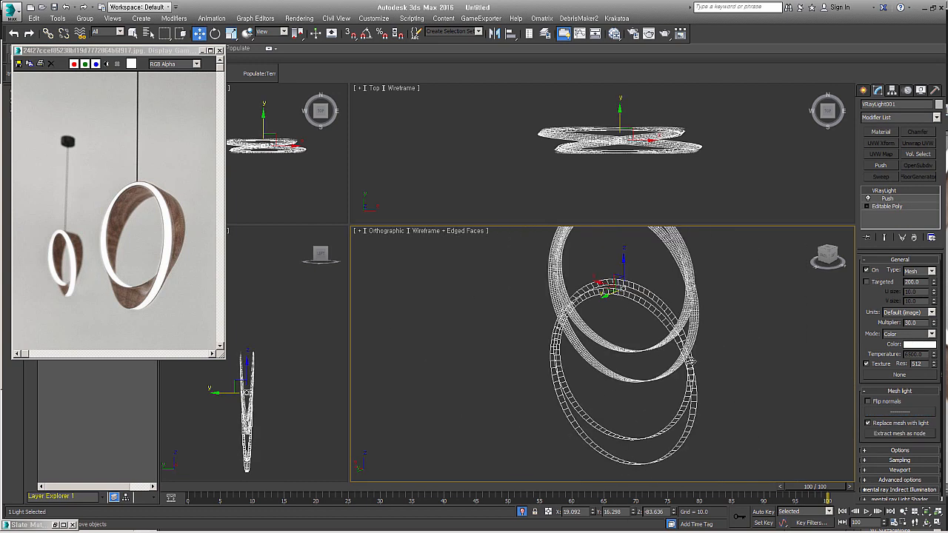
click(697, 404)
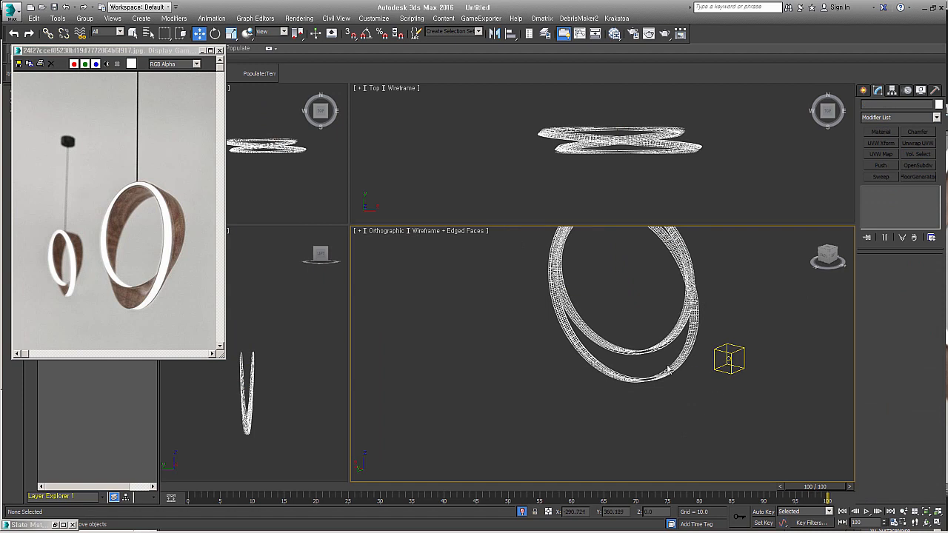
Step: Reset the XForm of the detached narrow strip and collapse its stack to an Editable Poly
scroll(661, 362, up, 3)
click(660, 335)
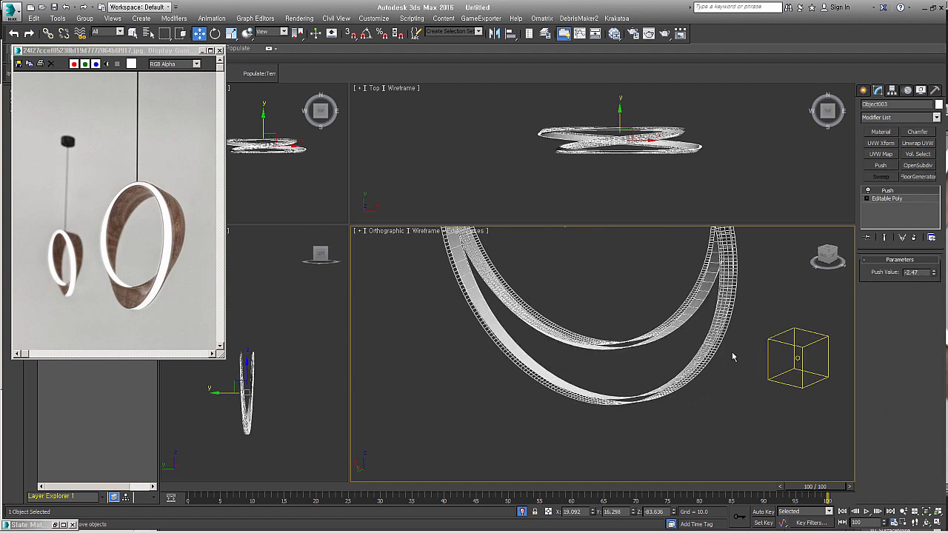
click(936, 91)
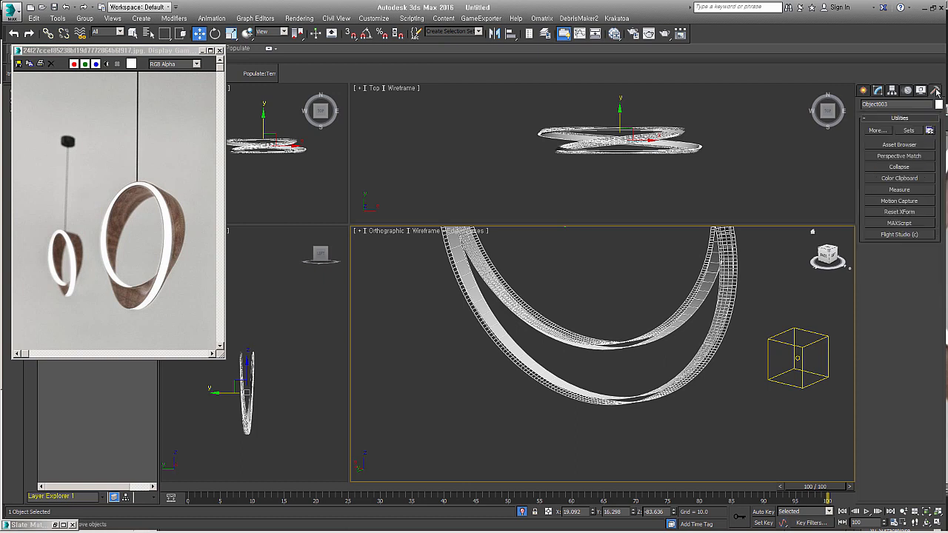
click(900, 212)
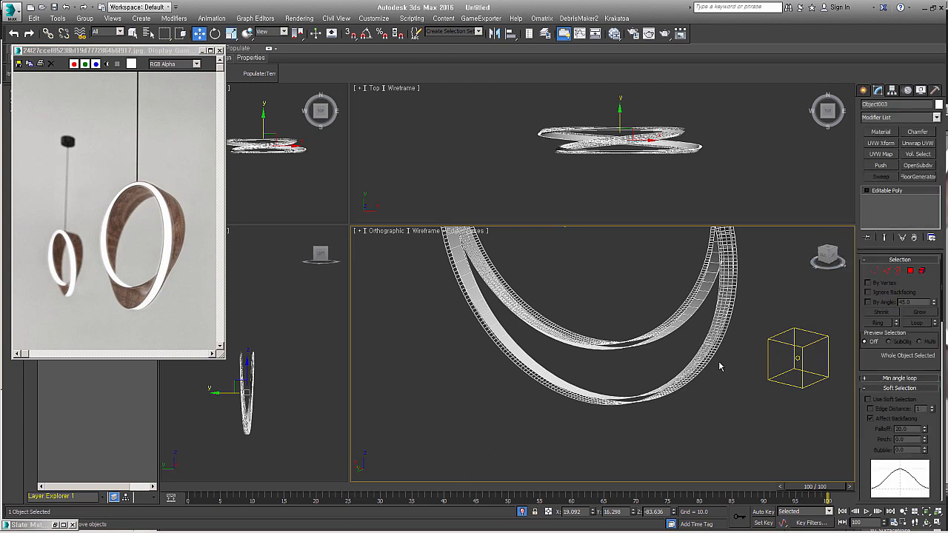
Step: Pick the collapsed narrow strip as the VRayLight's mesh, replacing the mesh with the light
drag(819, 425, 780, 340)
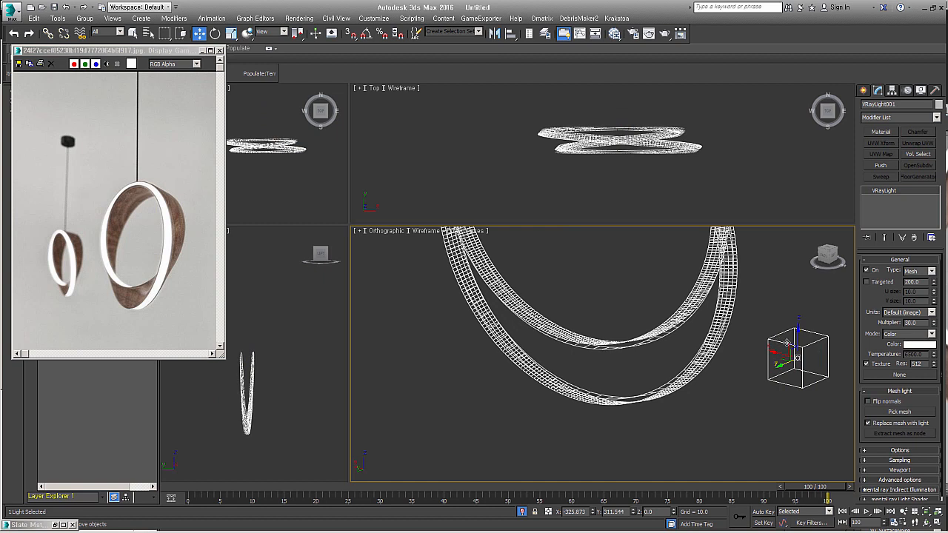
click(899, 412)
click(654, 357)
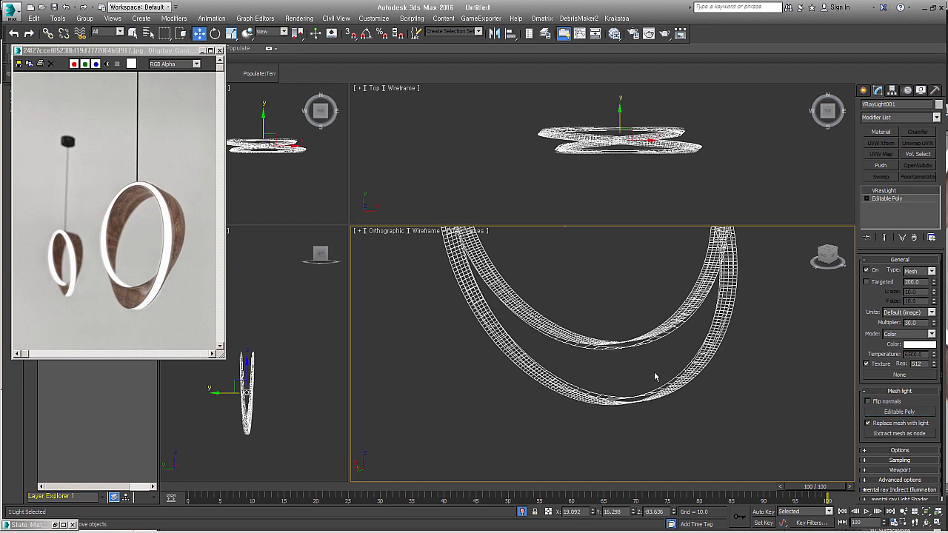
click(650, 361)
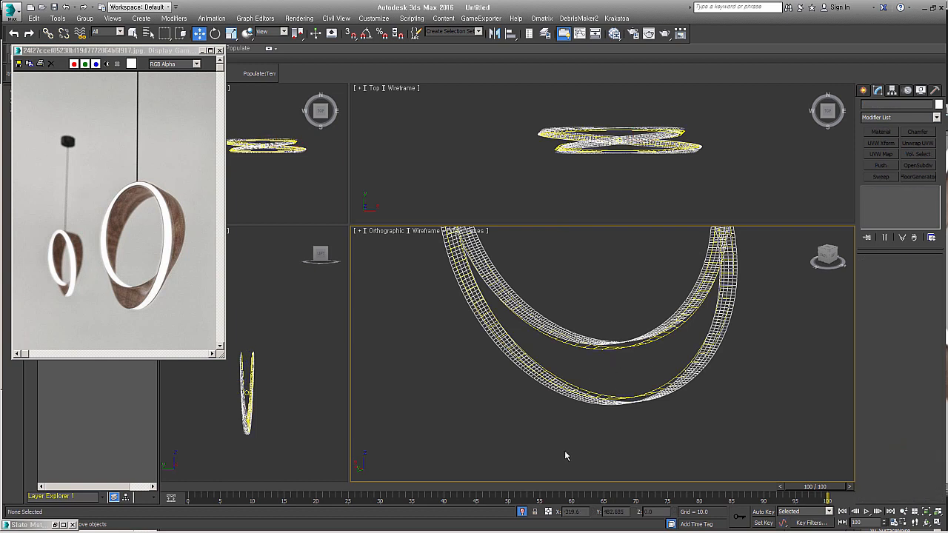
Step: End the isolation, display the lamp shaded with edged faces, and select the wooden ring
click(522, 512)
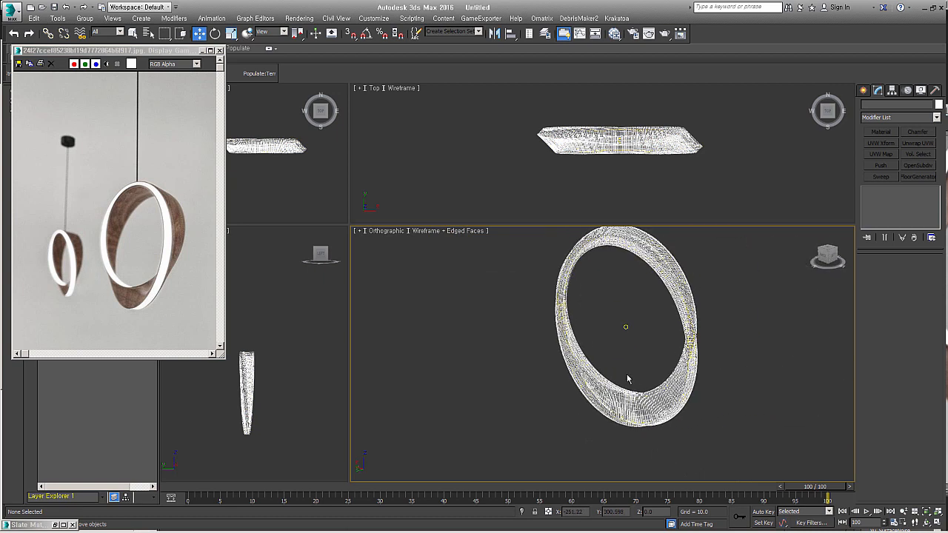
key(F3)
key(F4)
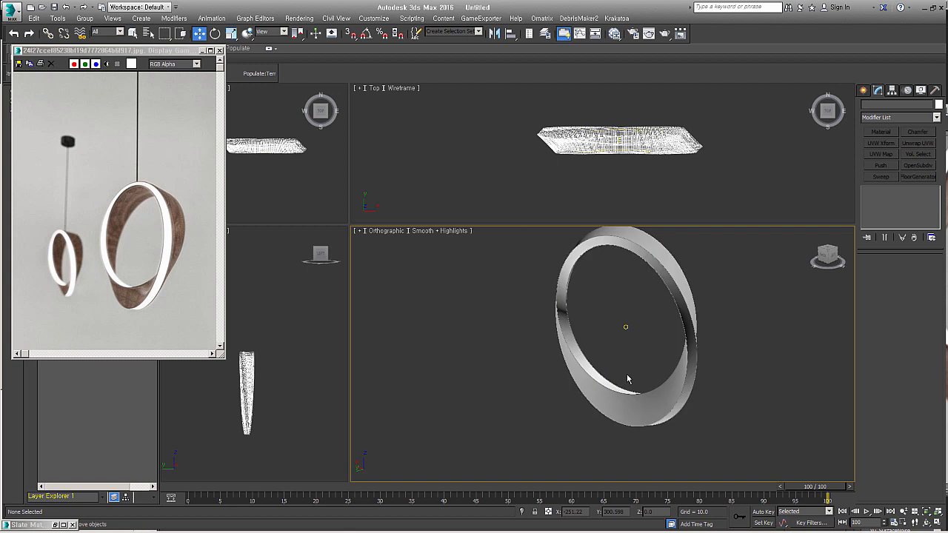
scroll(627, 379, up, 5)
click(581, 438)
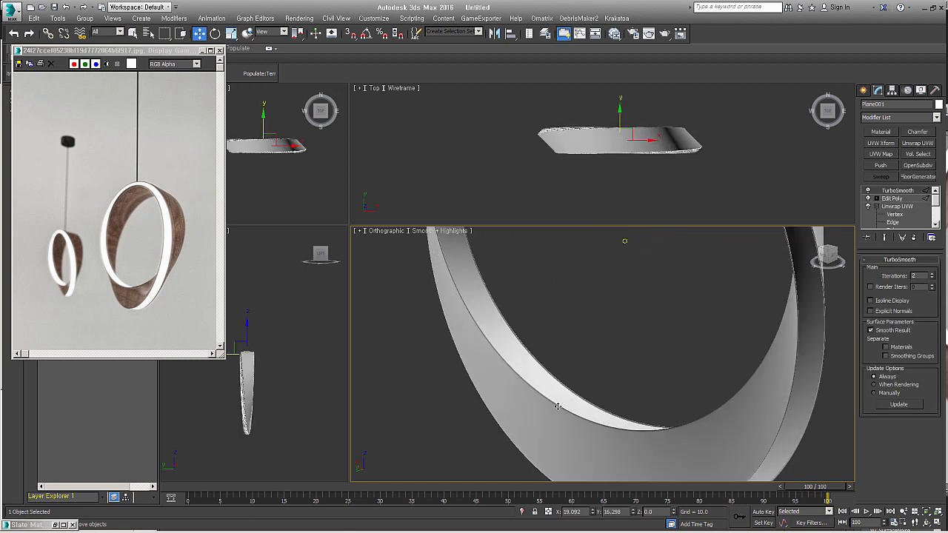
key(F4)
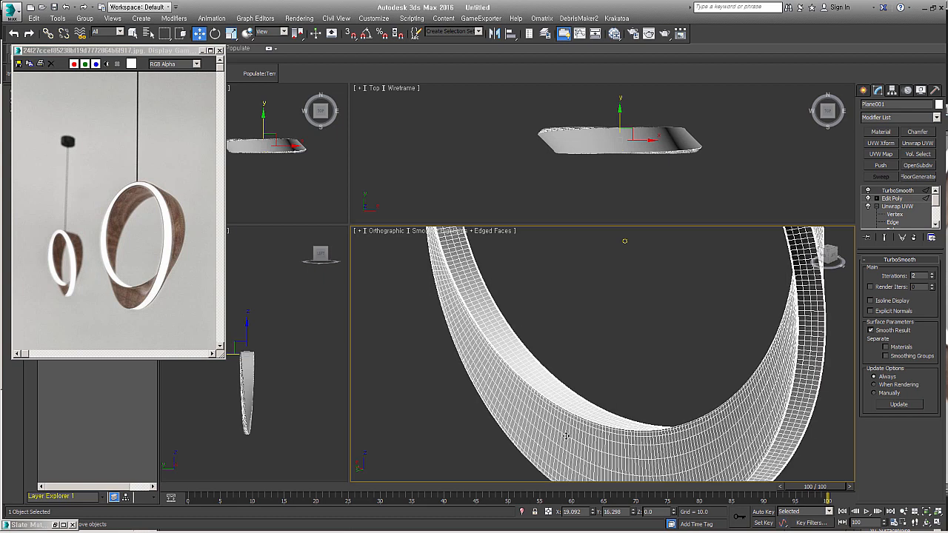
Step: Change the wooden ring's object color to a custom brown
click(939, 104)
click(442, 315)
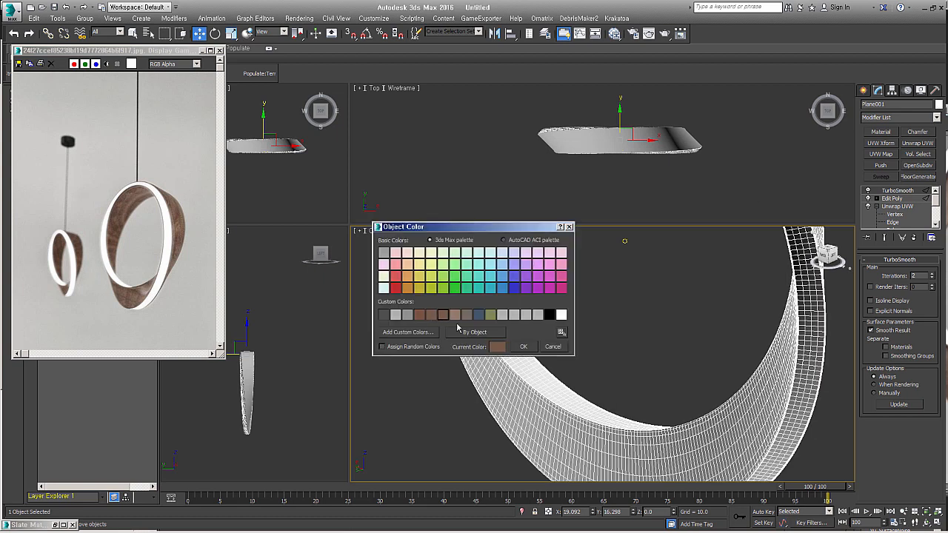
click(522, 348)
click(617, 356)
Step: Add a Material modifier to the wooden ring and another to the original light strip with material ID 2
click(553, 429)
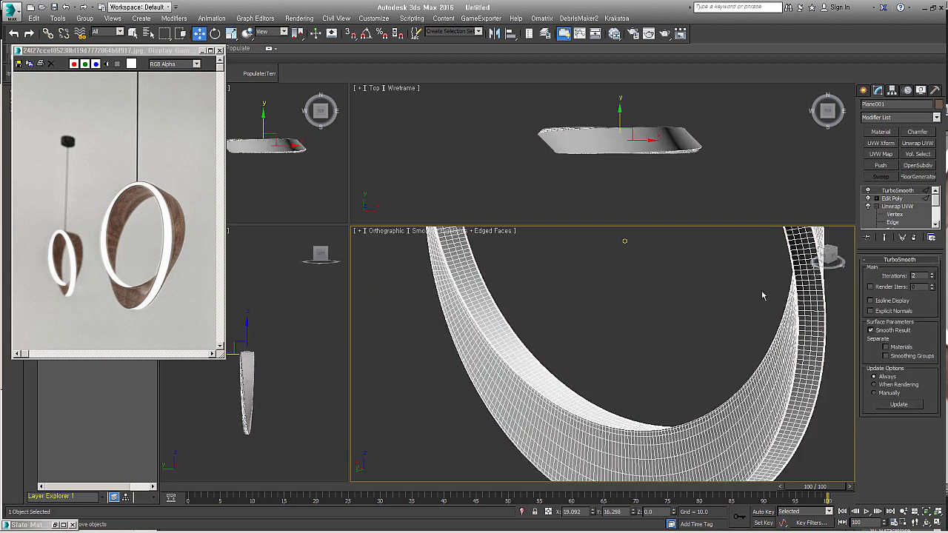
click(880, 132)
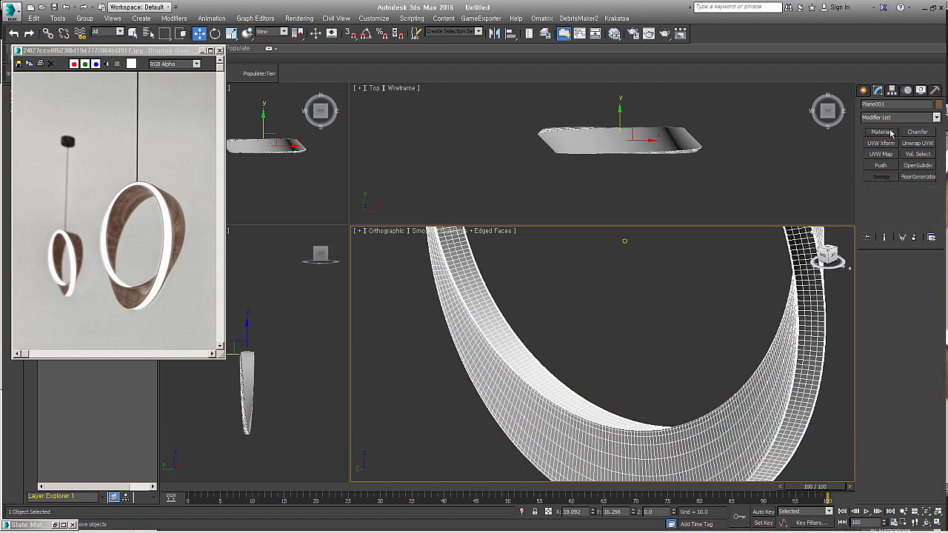
click(557, 348)
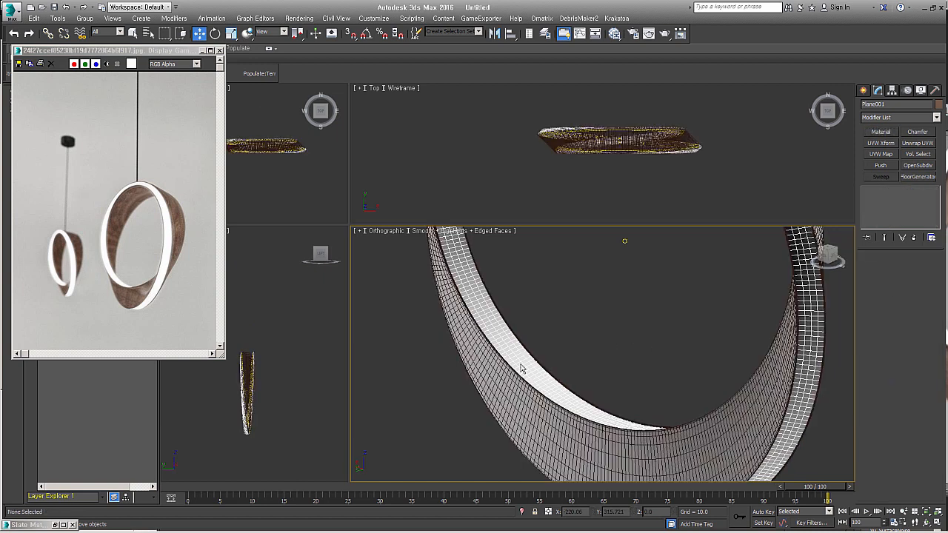
click(881, 132)
click(930, 274)
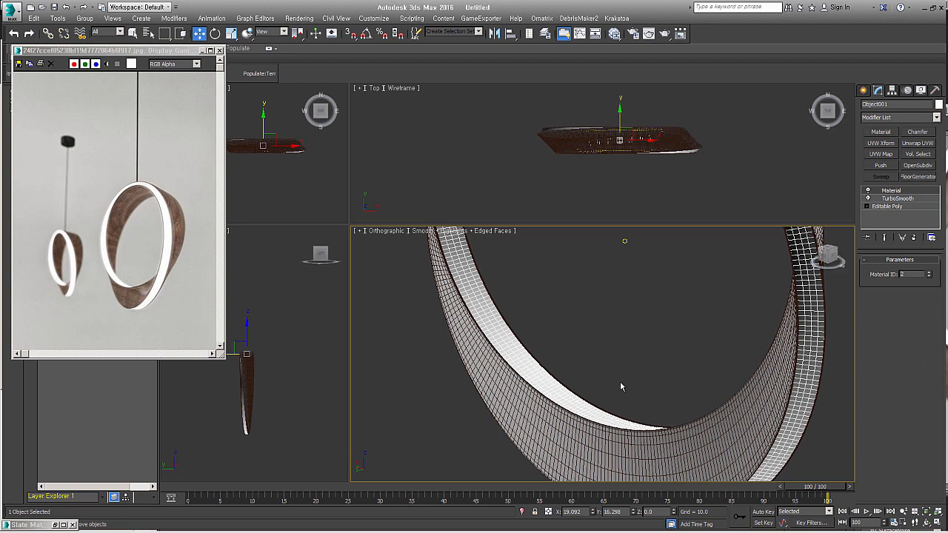
Step: Select the ring together with the light strip and rearrange the VRayMtl and wood bitmap nodes in the Slate Material Editor
ctrl+click(588, 426)
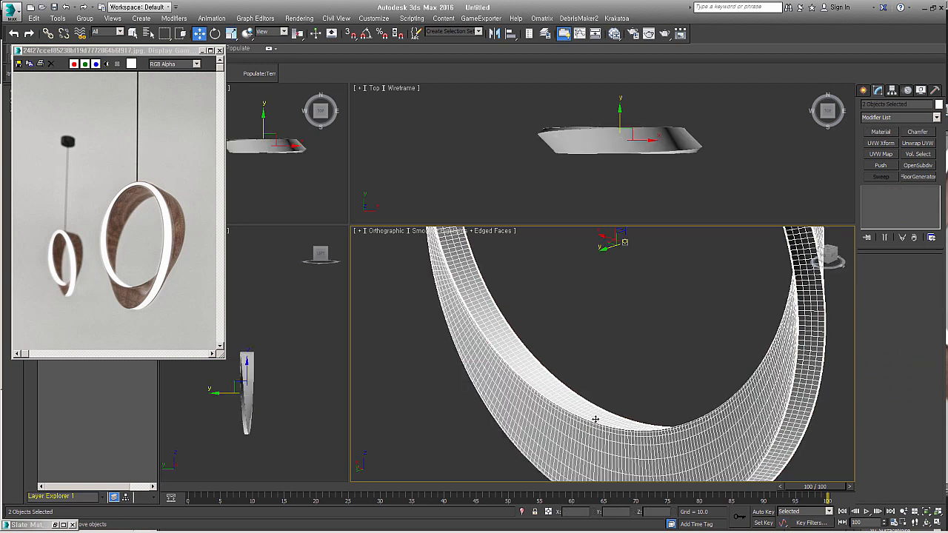
click(614, 33)
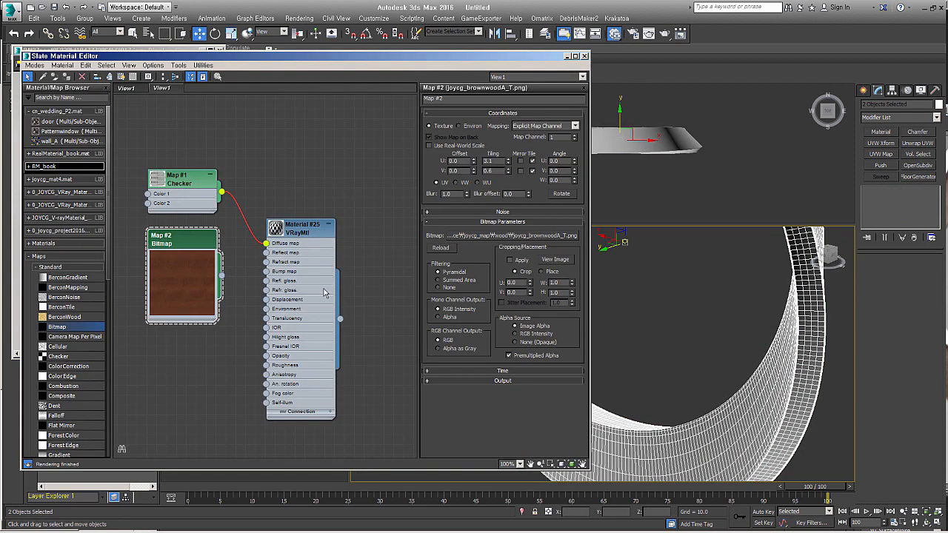
drag(307, 266, 288, 208)
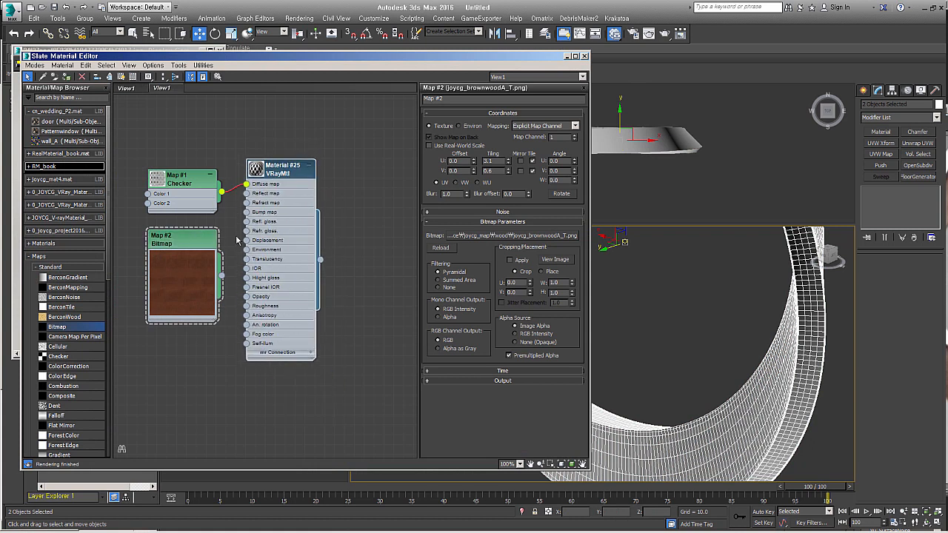
drag(196, 260, 166, 397)
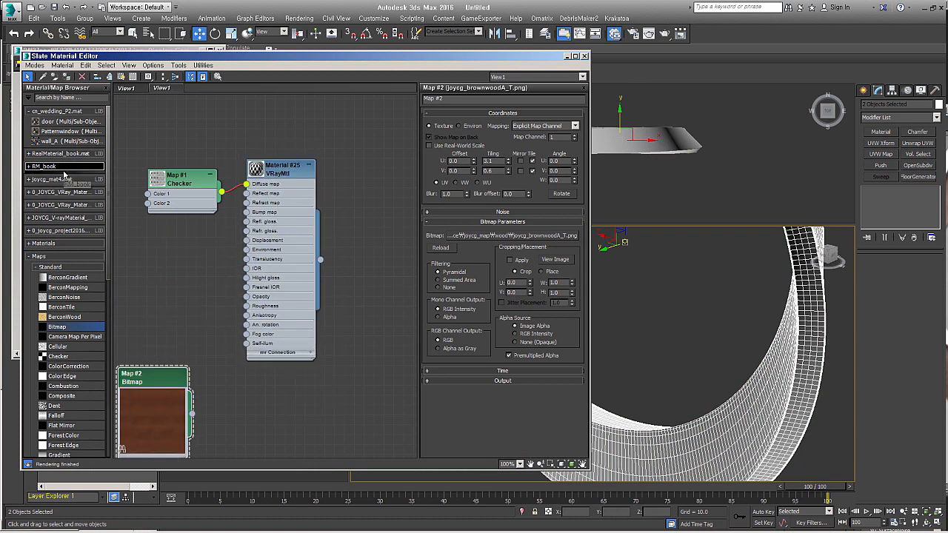
Step: Create a Multi/Sub-Object material with 2 sub-materials and connect the checker-mapped VRayMtl to slot 1
click(63, 245)
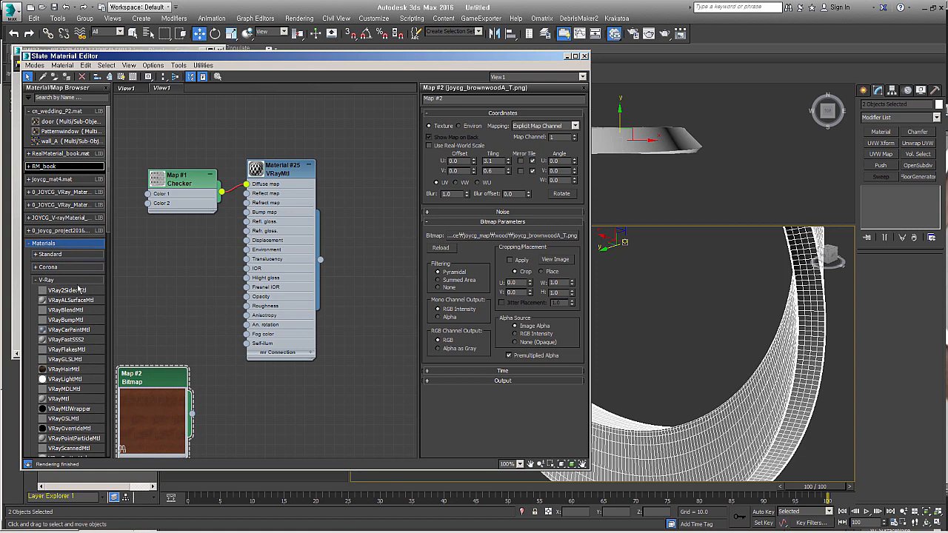
click(76, 255)
drag(88, 336, 381, 252)
double_click(380, 241)
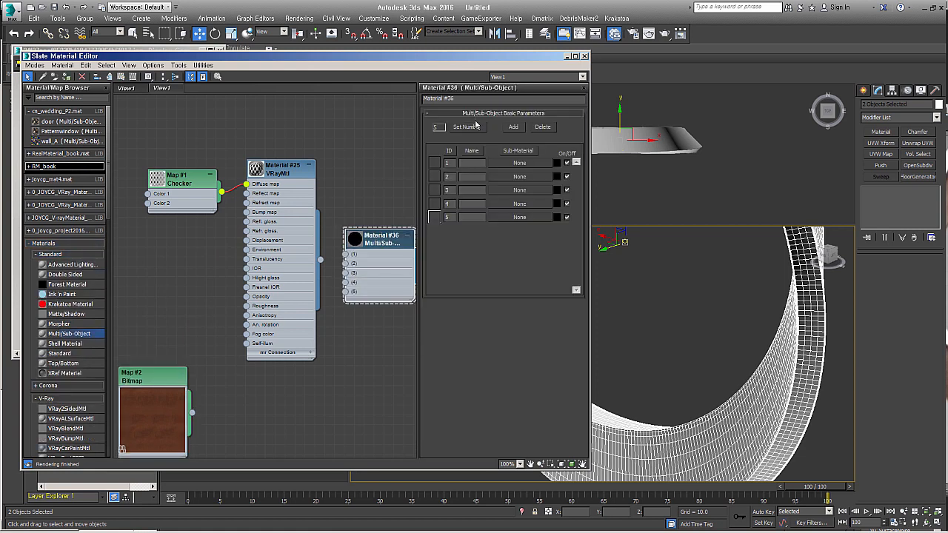
click(474, 127)
click(365, 255)
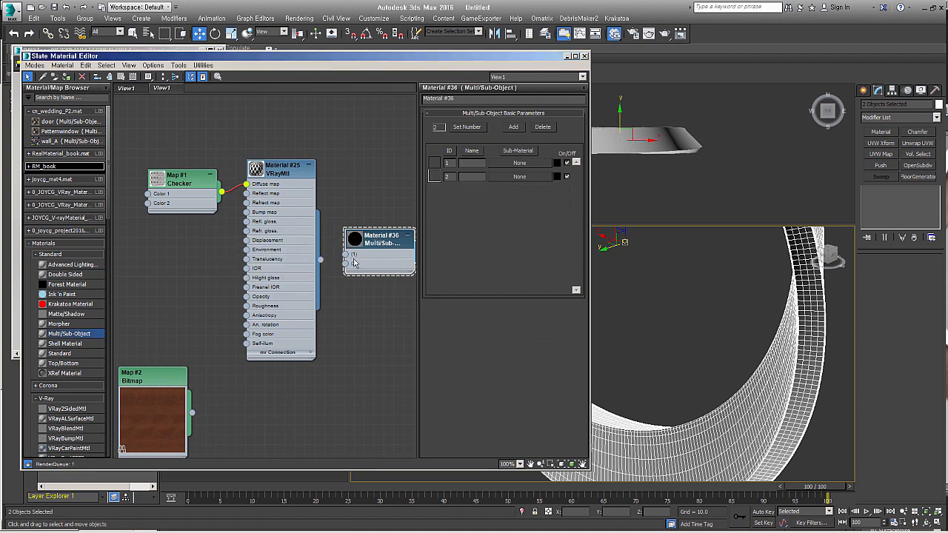
drag(320, 259, 345, 255)
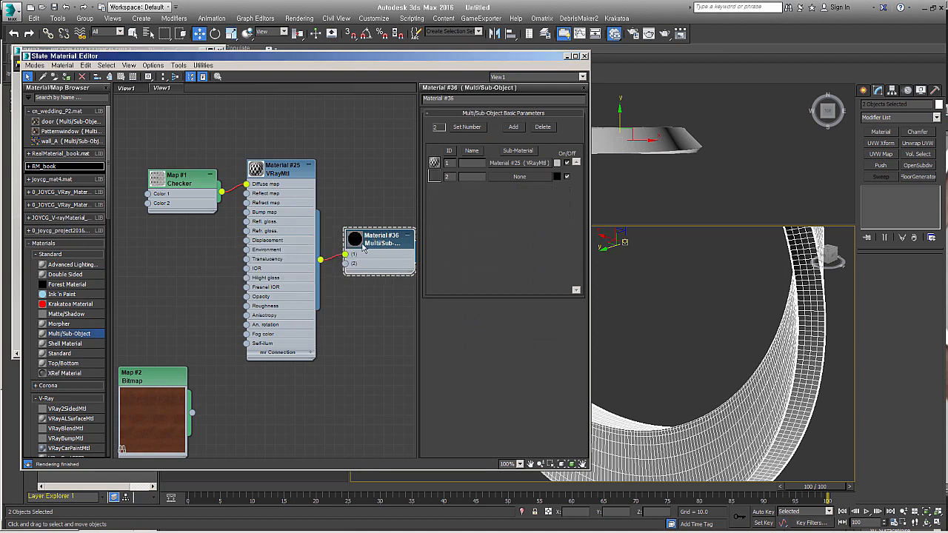
Step: Name the Multi/Sub-Object material's slot 1 "wood" and slot 2 "lightbox"
click(474, 163)
text(wood)
key(Return)
click(474, 177)
text(lightbox)
key(Return)
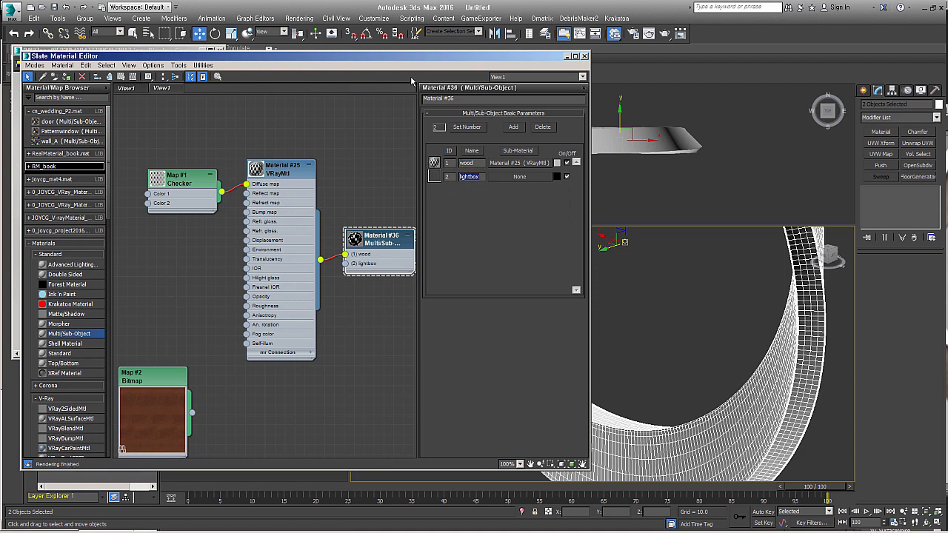
Step: Hide the unused slots of the checker-mapped VRayMtl node and place the compact node beside the Checker map
right_click(248, 213)
click(274, 388)
drag(267, 170, 256, 181)
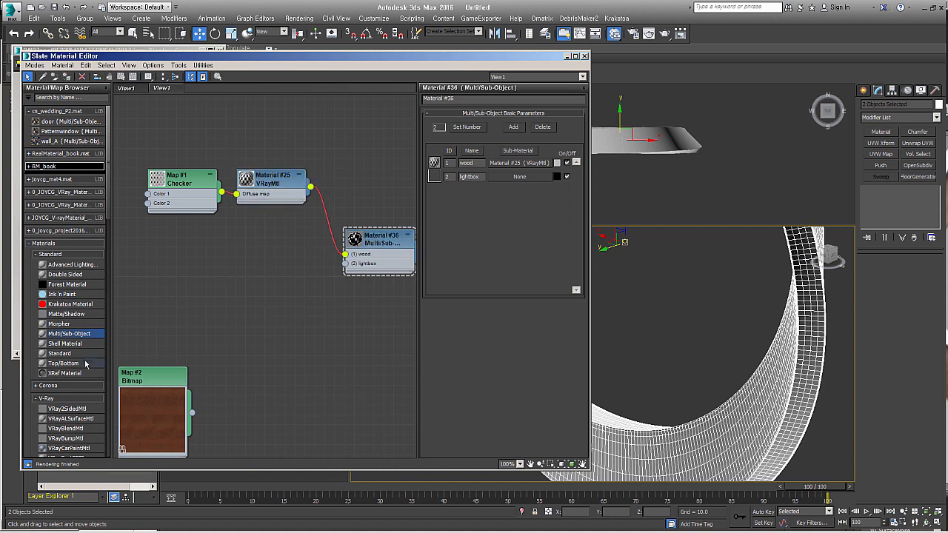
Step: Add a VRayMtl node below the checker-mapped material and set its diffuse color to near white
click(74, 429)
scroll(75, 436, down, 2)
drag(71, 443, 270, 274)
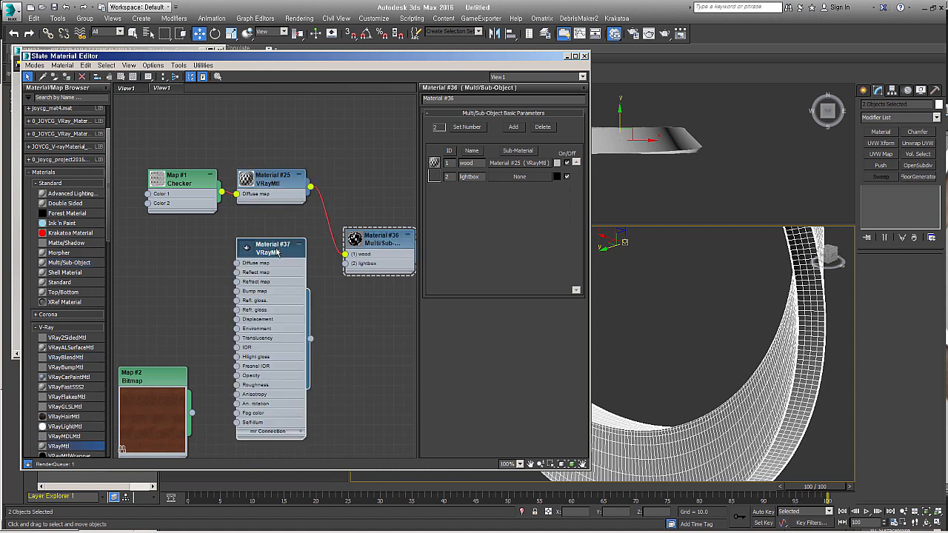
click(477, 123)
drag(347, 110, 360, 117)
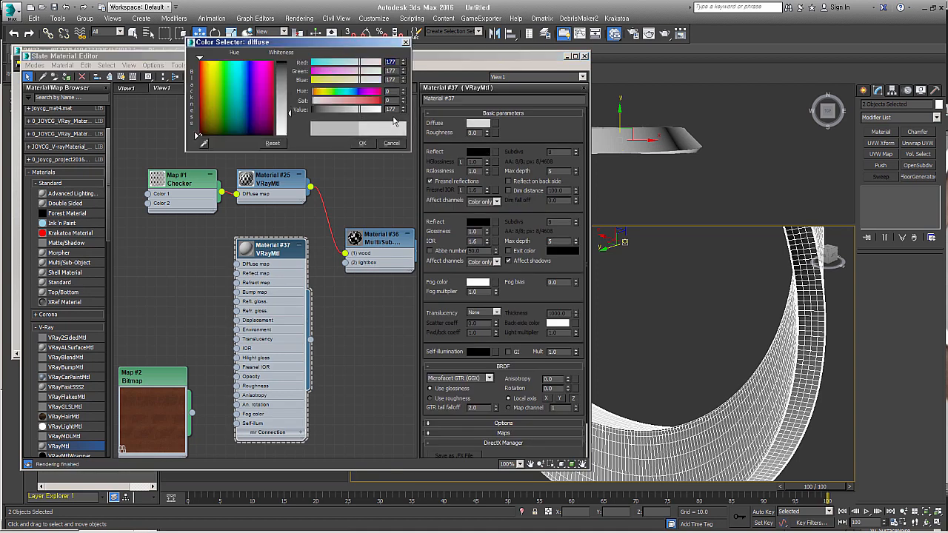
click(362, 143)
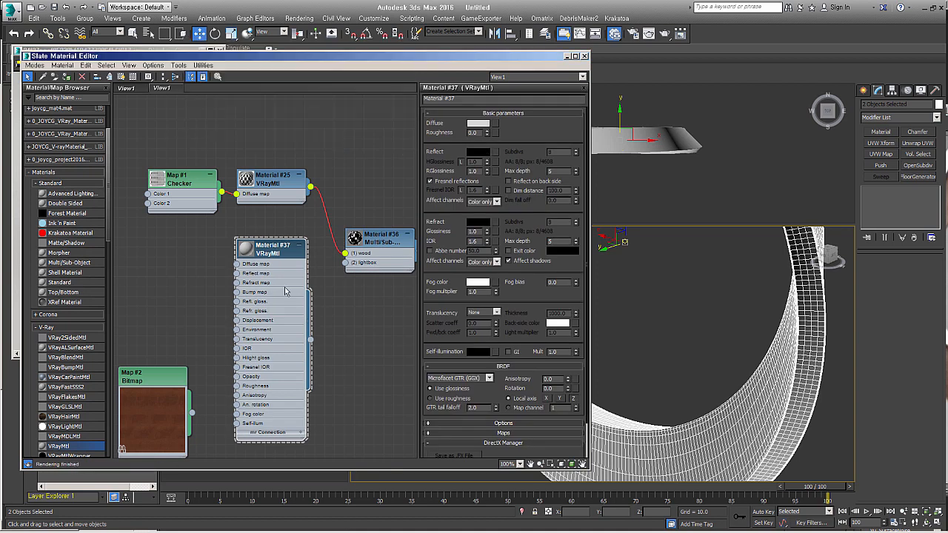
Step: Hide the unused slots of the new VRayMtl node and place the compact node below the Checker map
right_click(276, 283)
click(345, 193)
drag(307, 250, 208, 271)
Step: Add a VRay2SidedMtl, feed the white VRayMtl into its frontMtl slot and connect it to the lightbox slot of the Multi/Sub-Object material
drag(86, 341, 275, 276)
drag(212, 272, 237, 274)
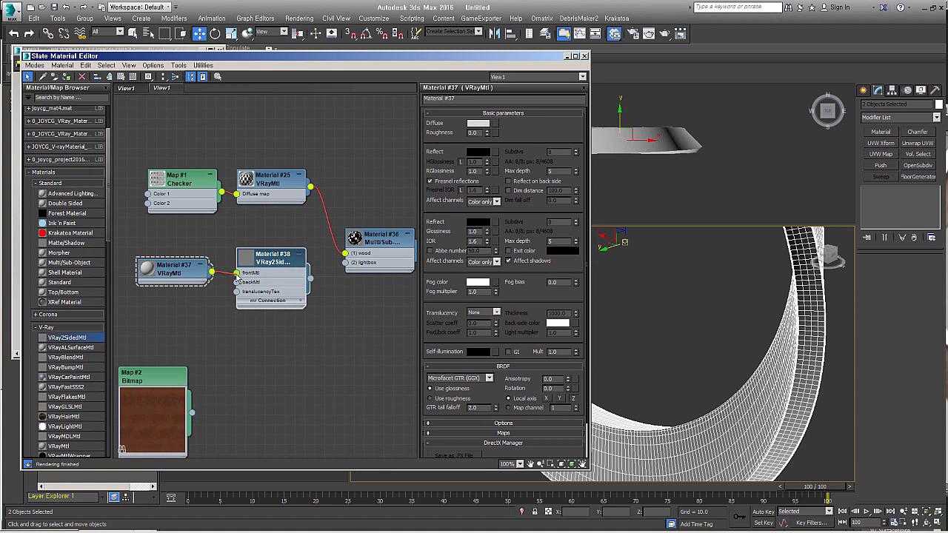
drag(310, 280, 346, 265)
drag(278, 267, 278, 247)
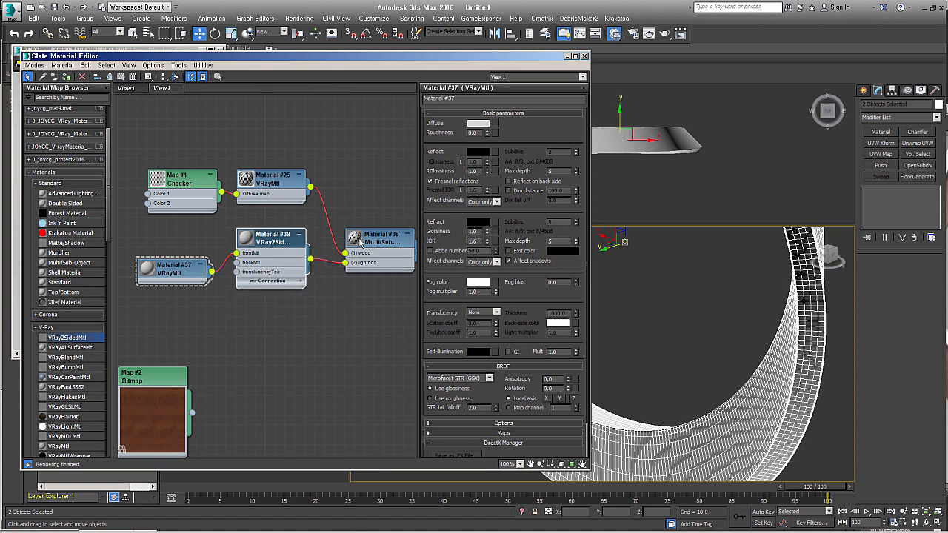
Step: Enlarge the Multi/Sub-Object node's preview and name the material "light"
double_click(362, 245)
double_click(372, 244)
drag(529, 95, 408, 98)
text(light)
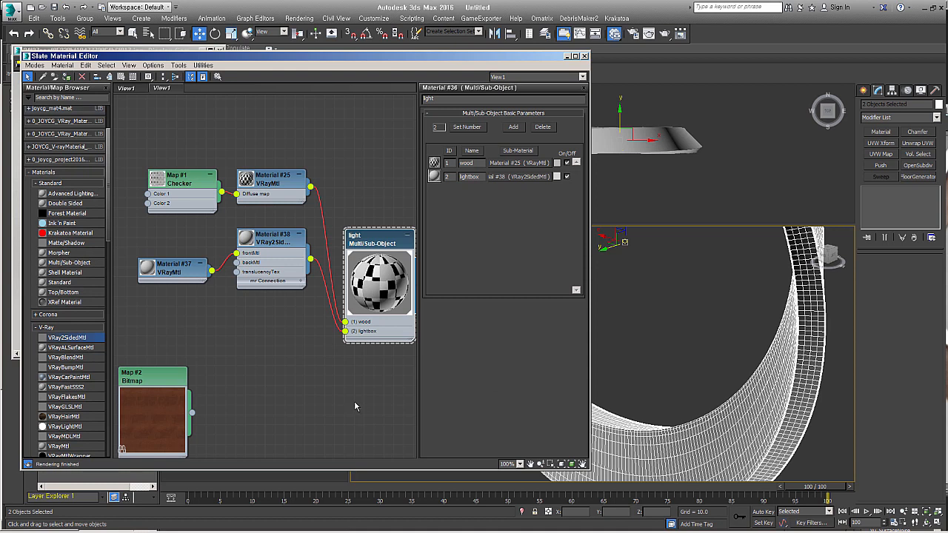
Step: Display the Checker map on the ring in the viewport and space out the material nodes
click(192, 188)
click(122, 76)
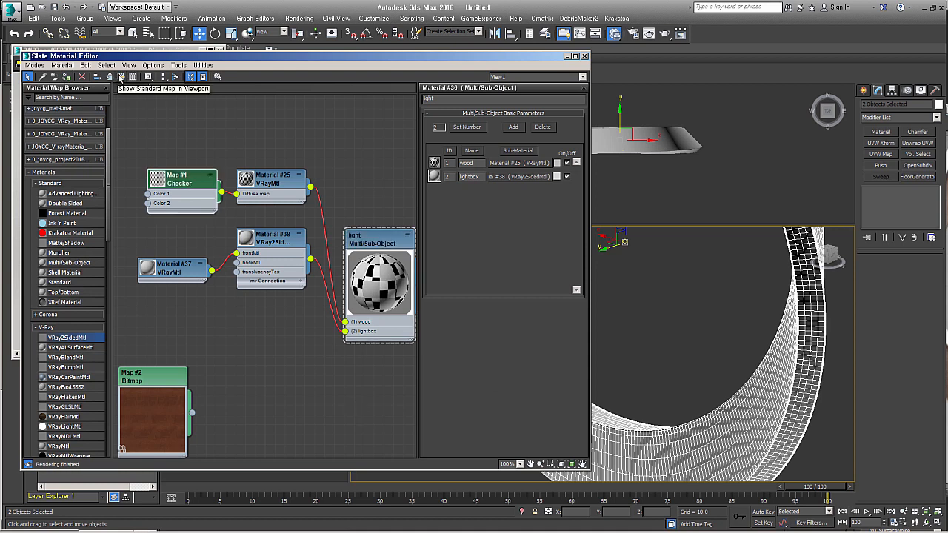
click(174, 96)
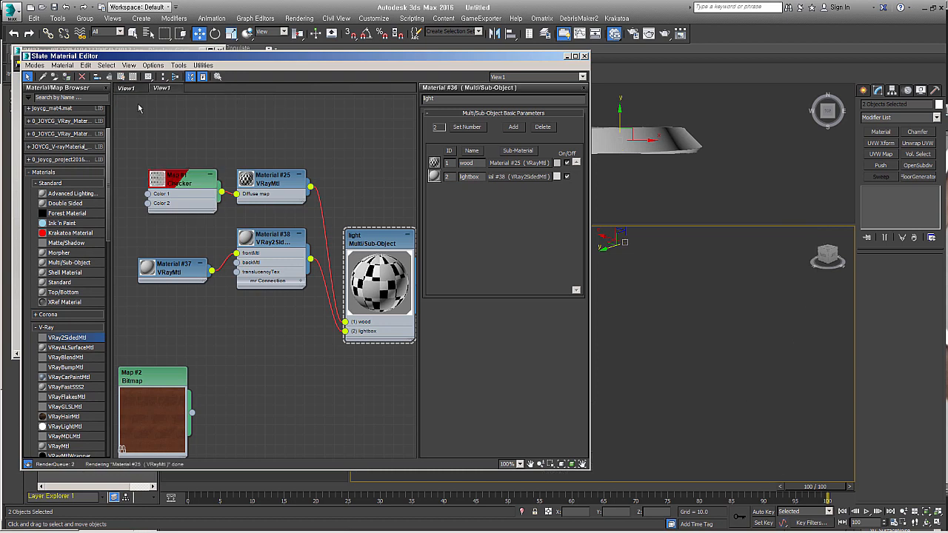
drag(354, 255, 373, 196)
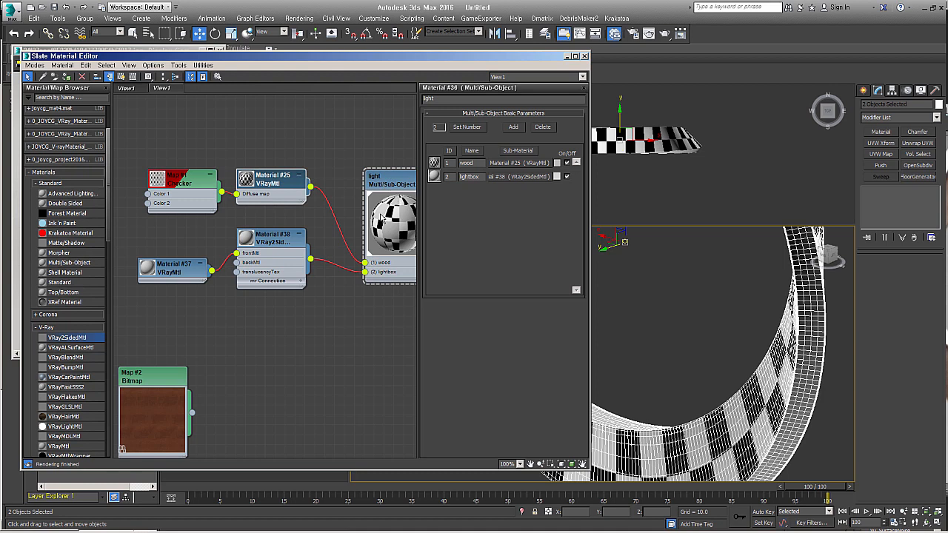
middle_drag(380, 215, 360, 215)
drag(167, 182, 157, 176)
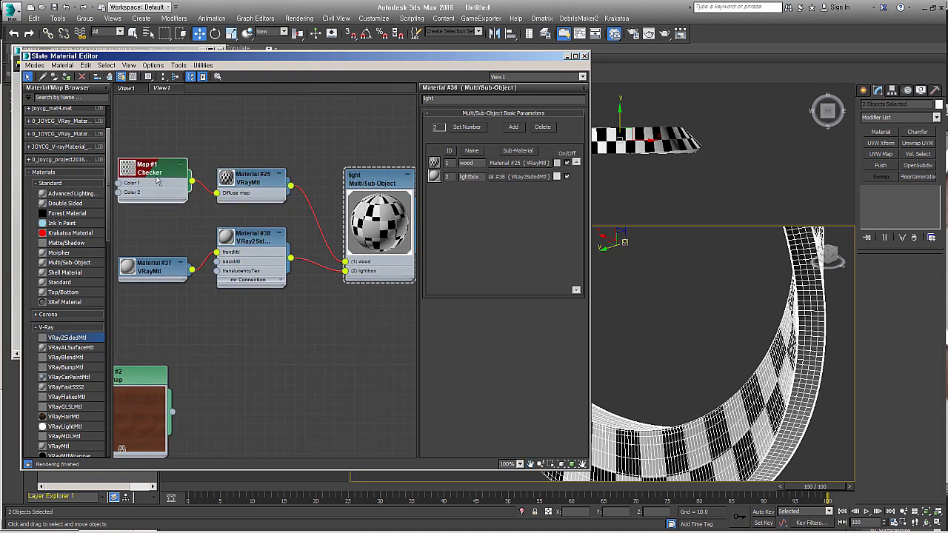
Step: Move the Checker node slightly up and show its map on the "light" Multi/Sub-Object material
click(251, 189)
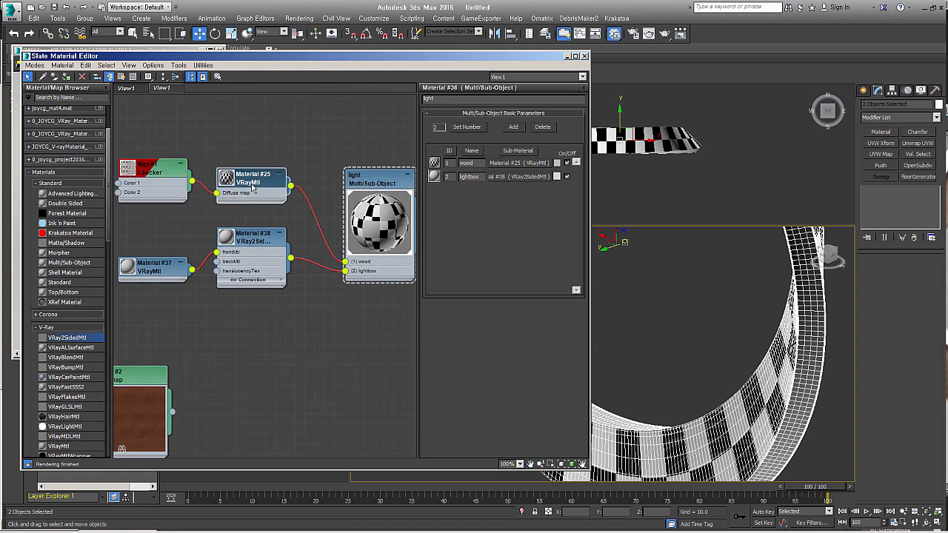
click(157, 169)
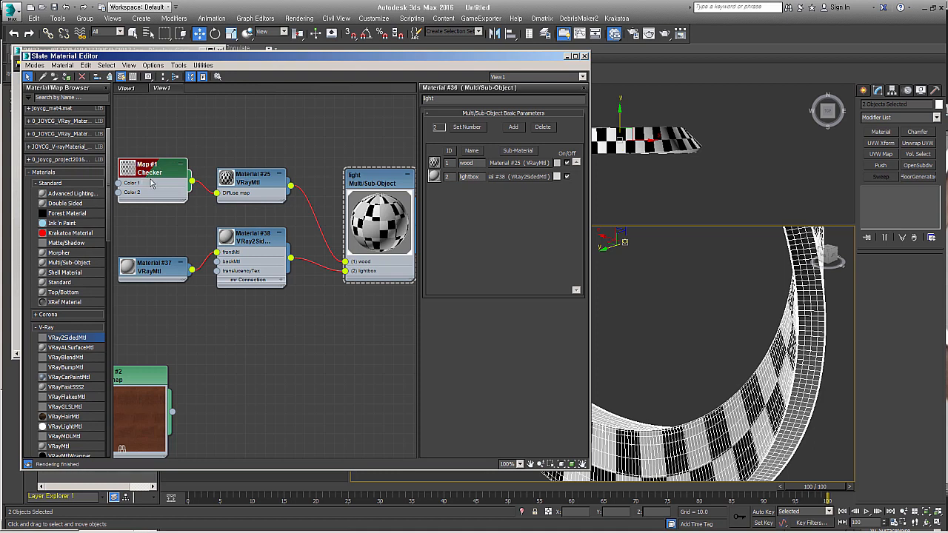
drag(156, 178, 160, 164)
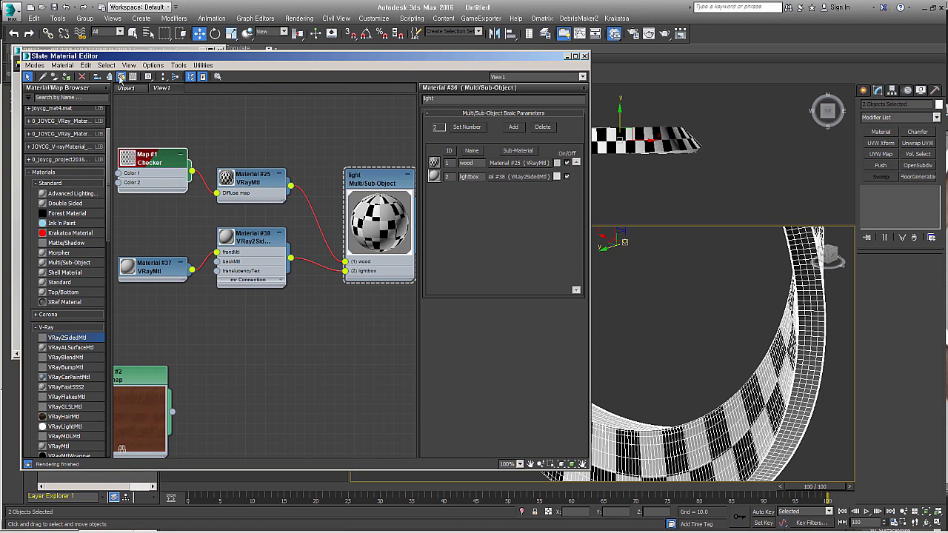
click(121, 77)
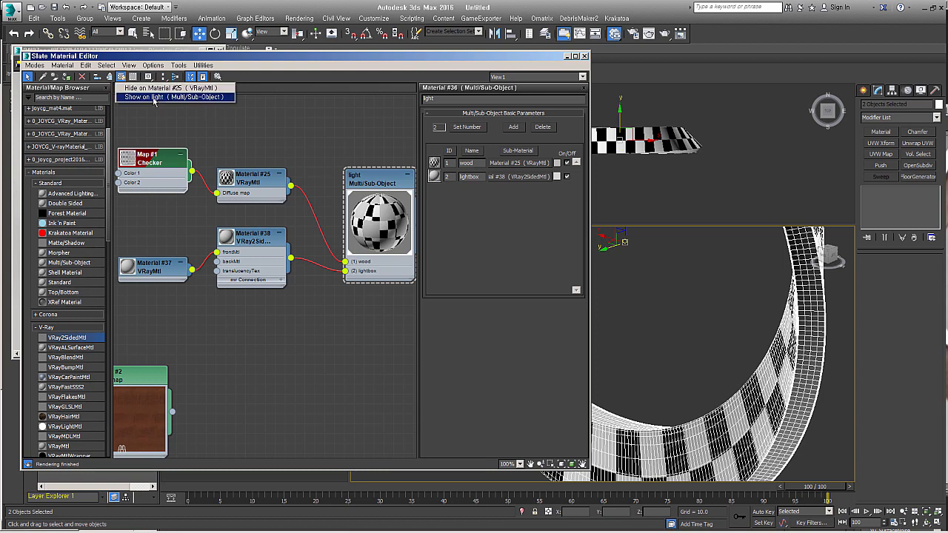
click(154, 97)
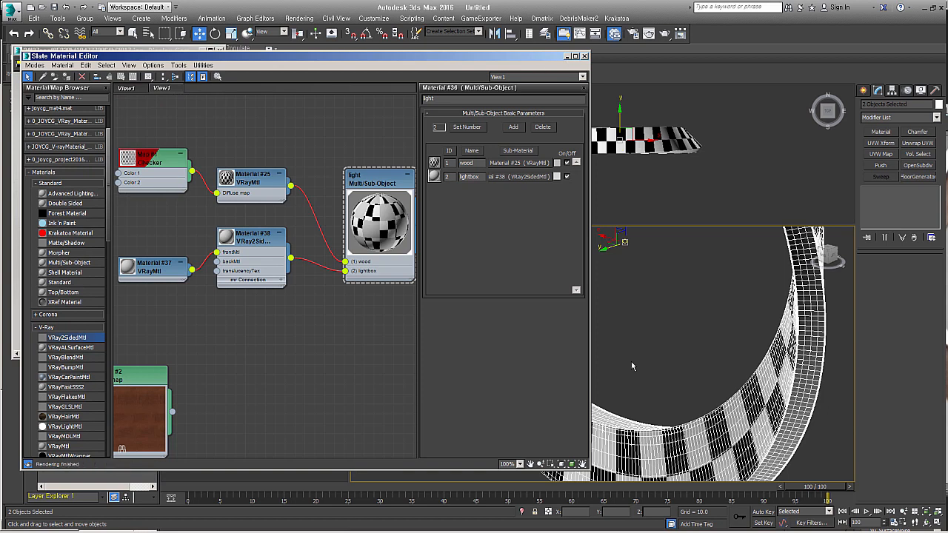
Step: Create a cylinder at the ring's center in the Top view, about 5.8 in radius and 2.4 high
scroll(624, 413, down, 5)
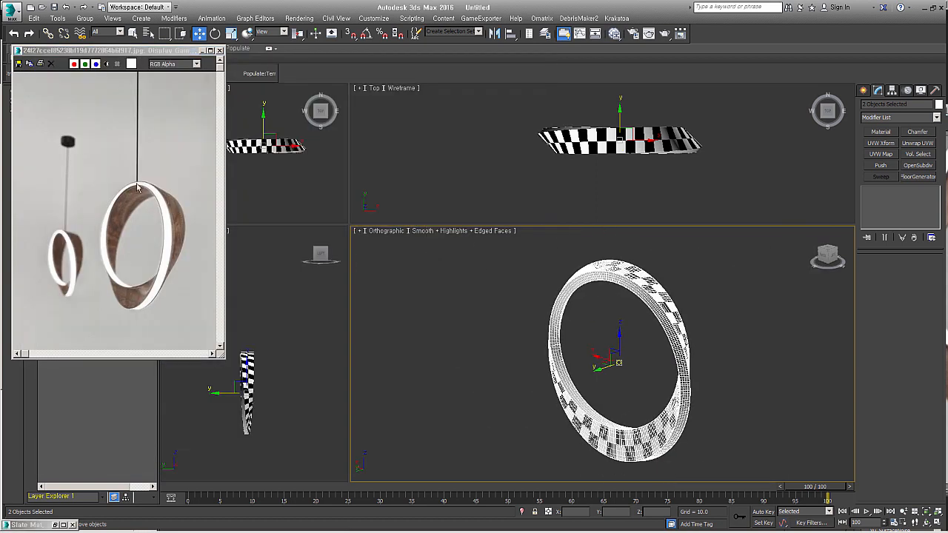
alt+middle_drag(635, 328, 680, 304)
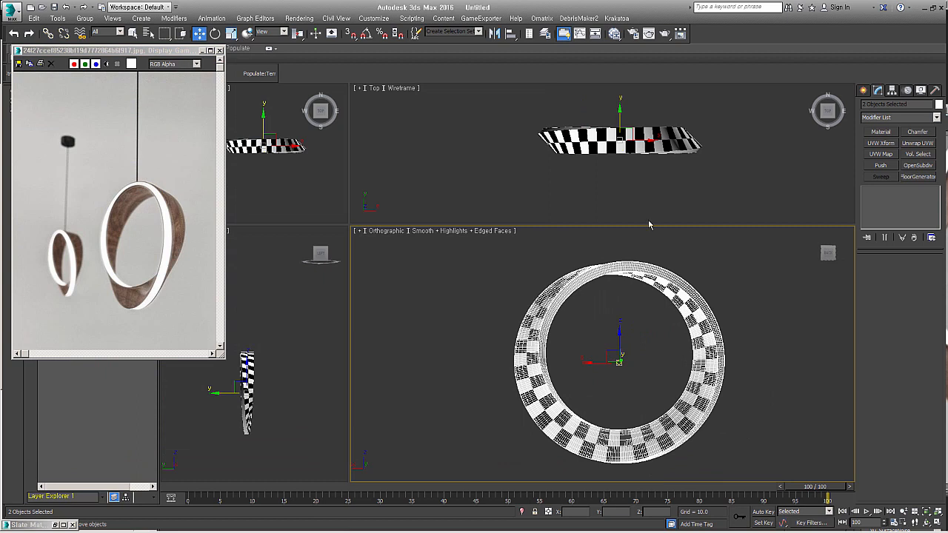
scroll(634, 139, up, 5)
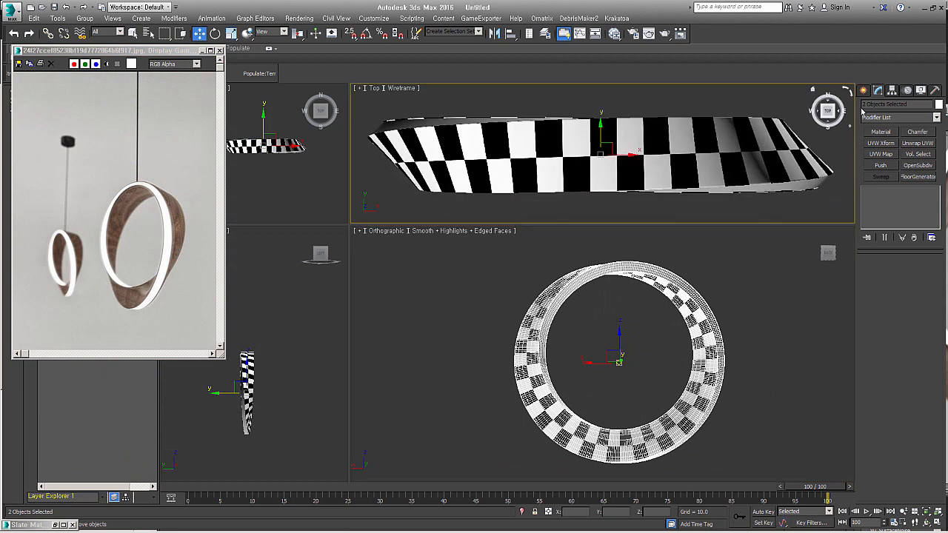
click(864, 90)
click(867, 106)
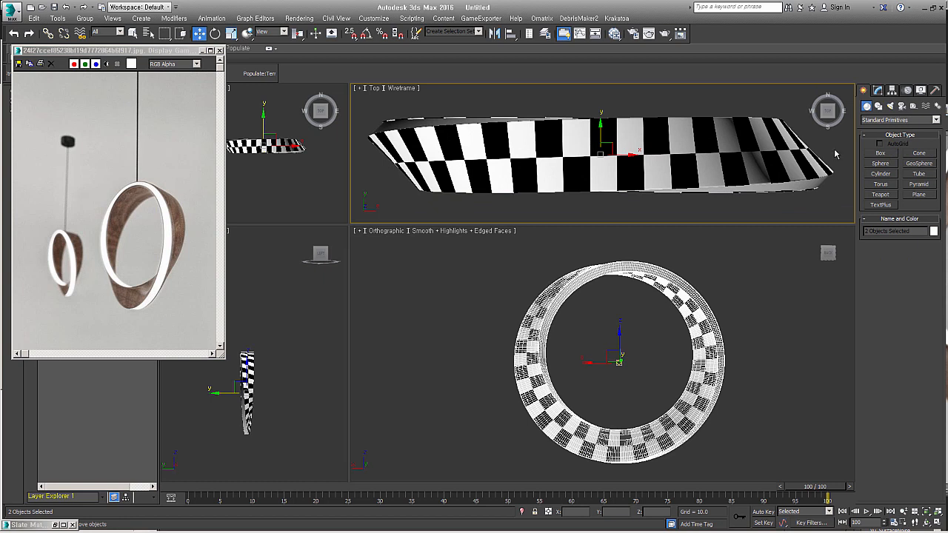
click(880, 173)
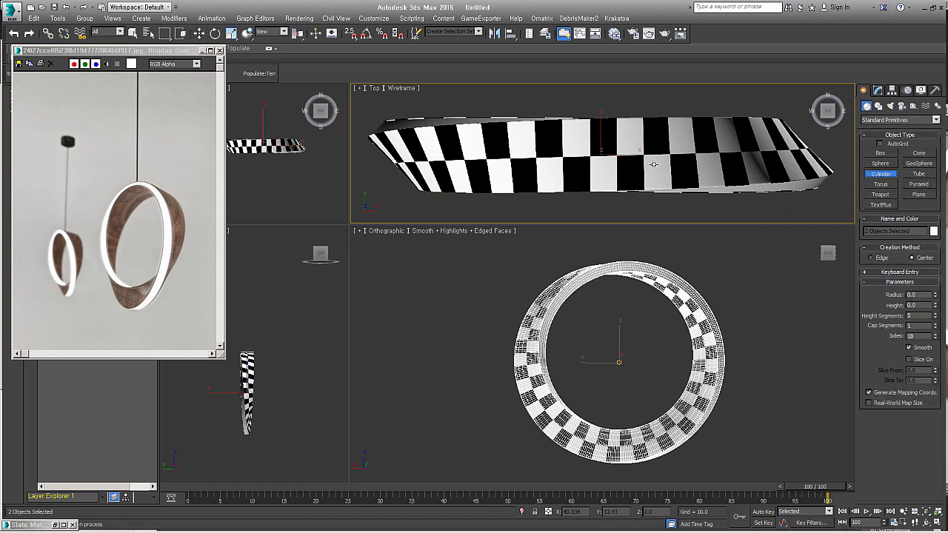
drag(602, 153, 604, 138)
click(605, 136)
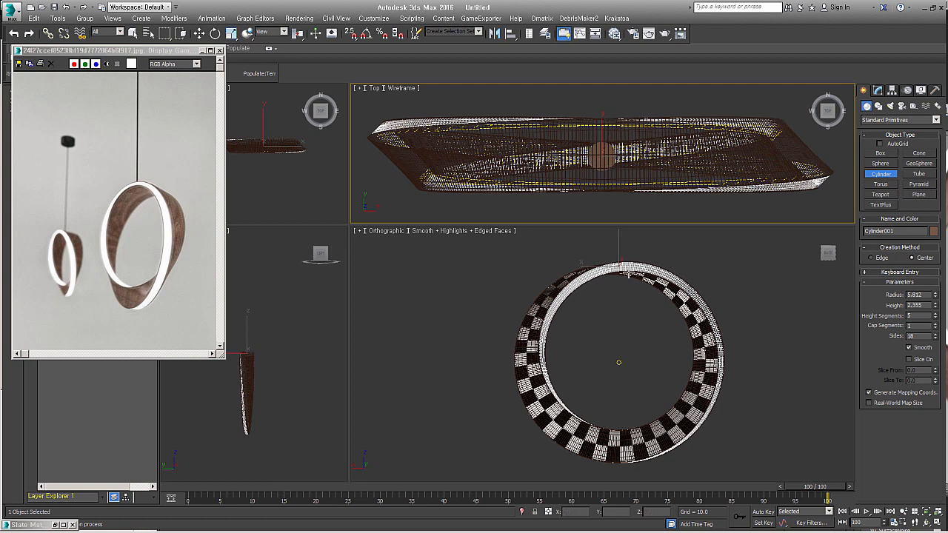
Step: Move the cylinder vertically onto the top of the ring
key(w)
scroll(619, 255, up, 2)
mouse_move(619, 254)
alt+middle_down()
mouse_move(622, 245)
mouse_move(617, 251)
alt+middle_up()
scroll(617, 252, up, 5)
drag(615, 256, 615, 244)
Step: Set the cylinder's height to about 2.42, its height segments to 1 and its sides to 40
click(878, 90)
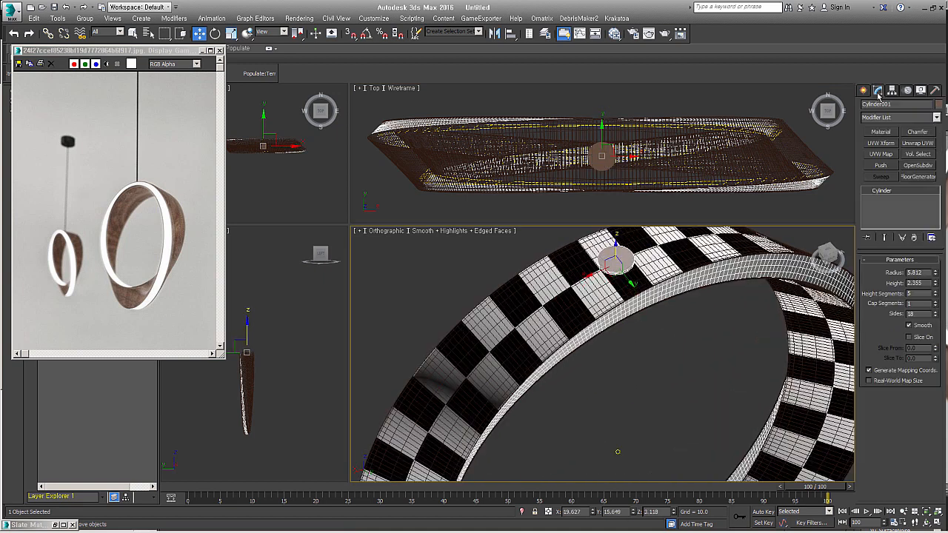
right_click(934, 286)
drag(937, 287, 936, 282)
right_click(934, 294)
alt+middle_drag(676, 335, 689, 291)
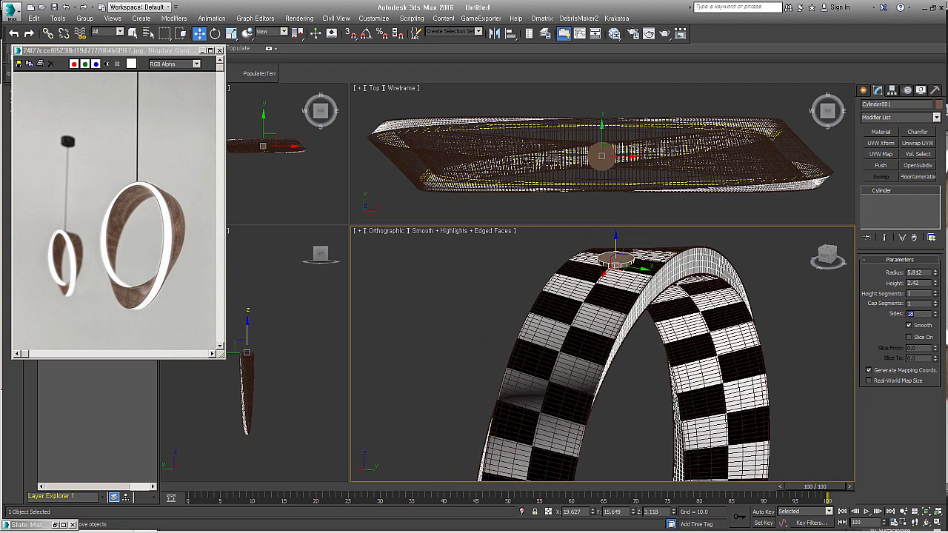
text(40)
key(Return)
Step: Raise the cylinder to Z 3.851 so it sits on the ring's surface and convert it to an Editable Poly
alt+middle_drag(722, 287, 616, 282)
scroll(616, 256, up, 3)
scroll(616, 282, up, 2)
drag(620, 285, 624, 279)
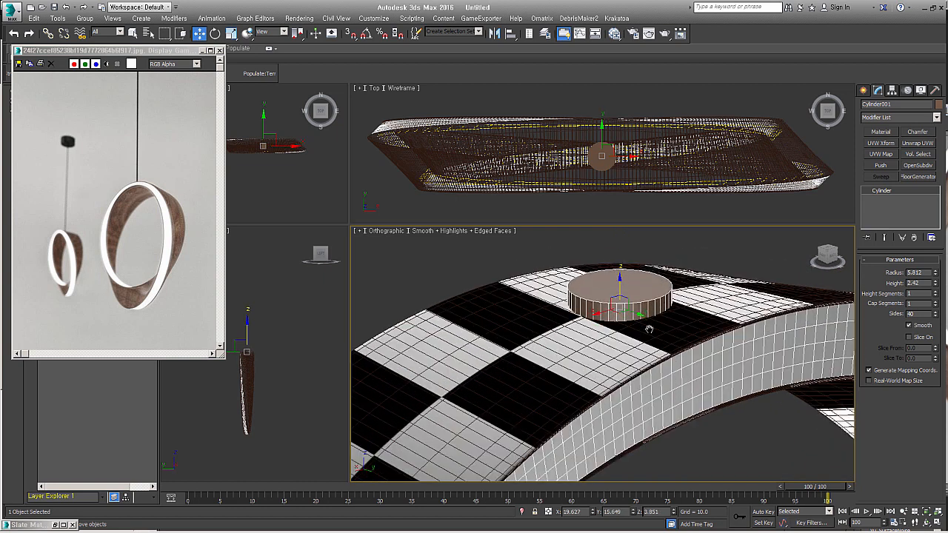
middle_drag(649, 330, 657, 334)
key(ctrl+e)
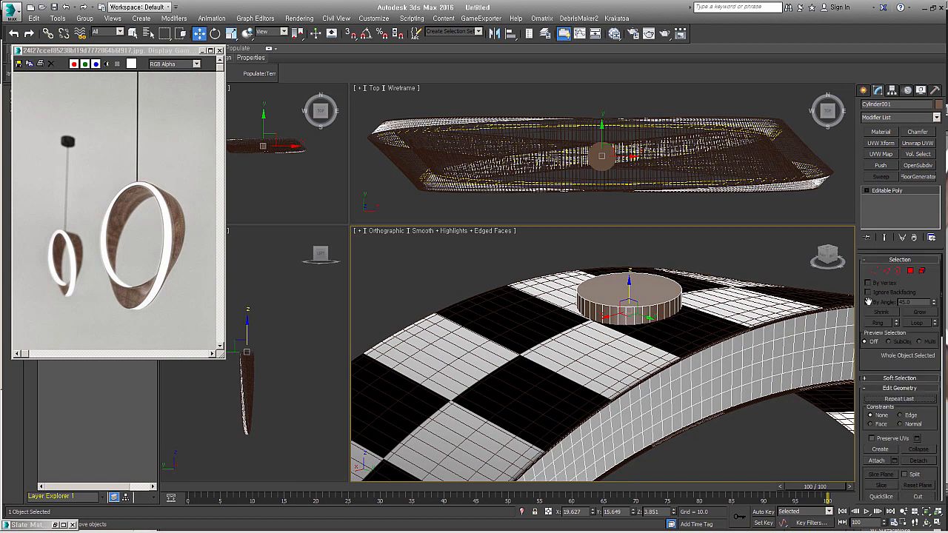
Step: Inset the cylinder's top cap polygon down to a small polygon at its center
click(911, 273)
click(629, 288)
right_click(626, 283)
click(620, 340)
key(F2)
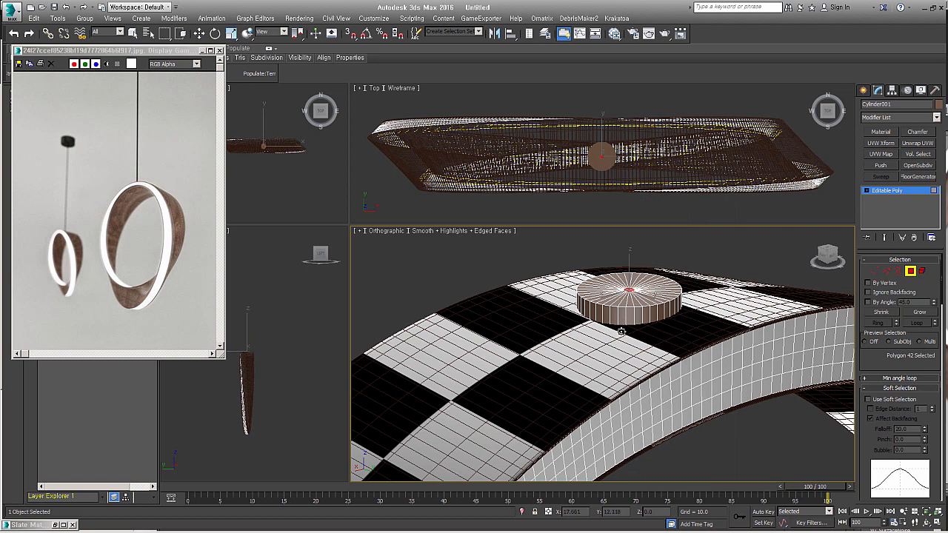
Step: Extrude the small center polygon far upward to form the pendant's thin suspension cord
scroll(622, 331, down, 5)
middle_drag(631, 337, 649, 370)
key(w)
right_click(638, 385)
click(626, 353)
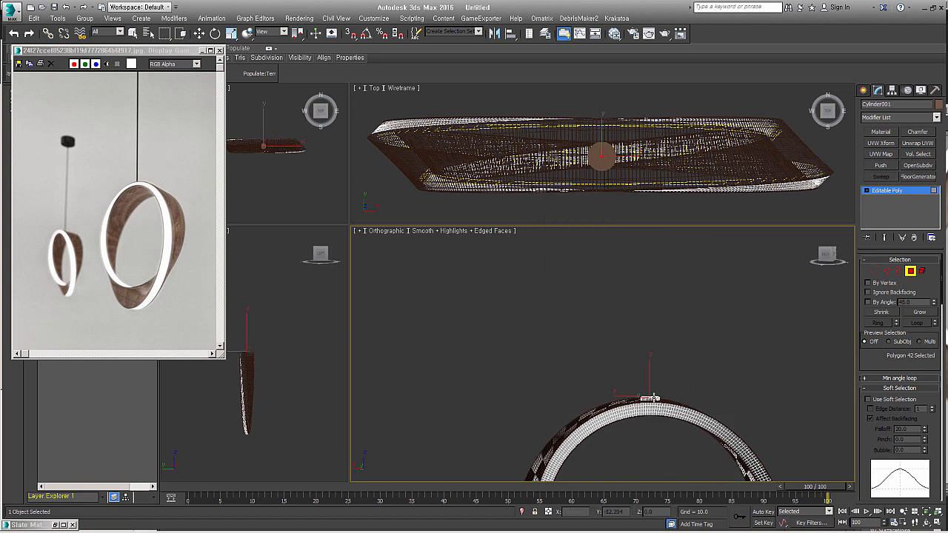
drag(680, 380, 696, 152)
scroll(696, 333, down, 5)
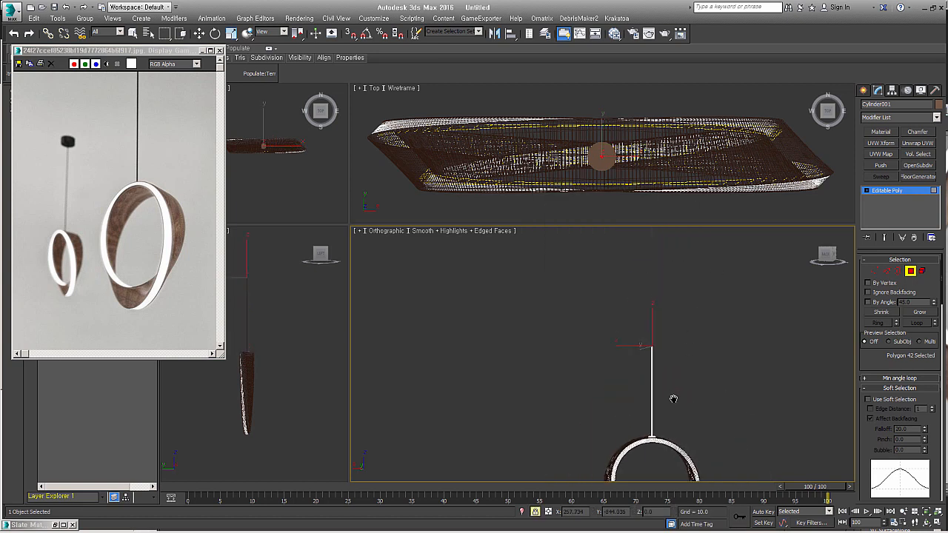
Step: Extrude a short extra segment at the top of the cord and select its 40 side polygons
scroll(656, 342, up, 2)
scroll(657, 342, up, 2)
key(w)
right_click(644, 359)
click(633, 356)
drag(658, 348, 670, 297)
key(space)
drag(704, 341, 604, 331)
key(w)
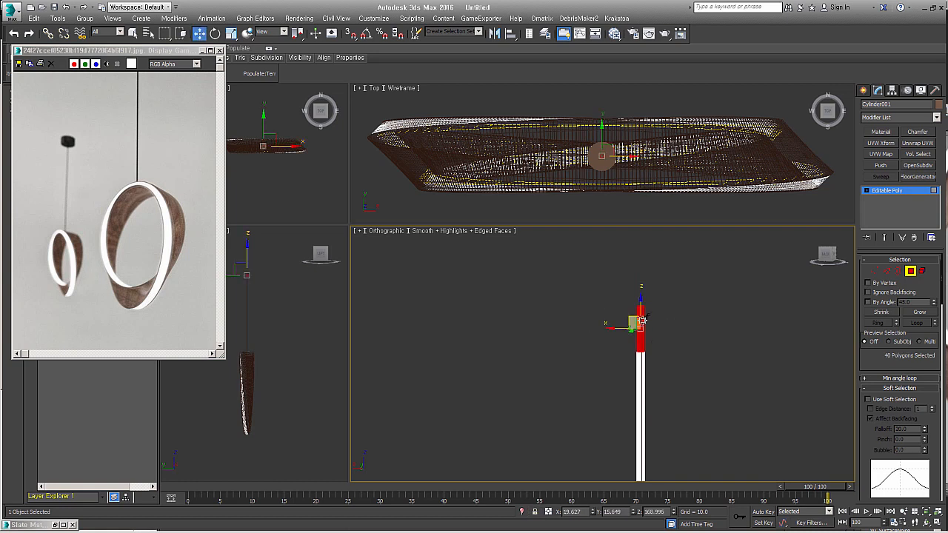
Step: Extrude the selected side polygons outward by 9.352 to form the ceiling canopy
right_click(641, 320)
click(542, 344)
click(710, 313)
click(710, 327)
mouse_move(655, 361)
alt+middle_down()
mouse_move(681, 340)
mouse_move(664, 363)
alt+middle_up()
scroll(662, 376, down, 3)
middle_drag(677, 474, 624, 321)
scroll(654, 374, down, 2)
scroll(624, 321, down, 2)
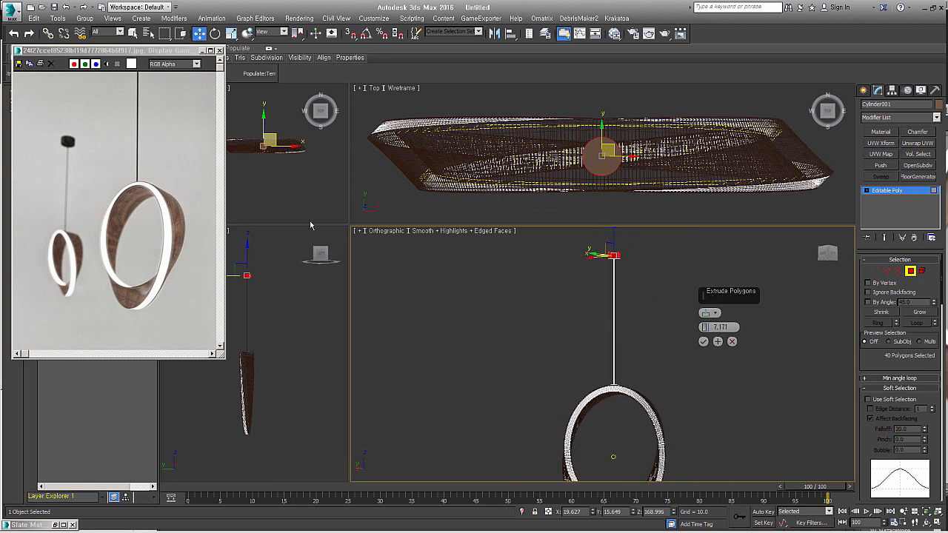
scroll(606, 259, up, 2)
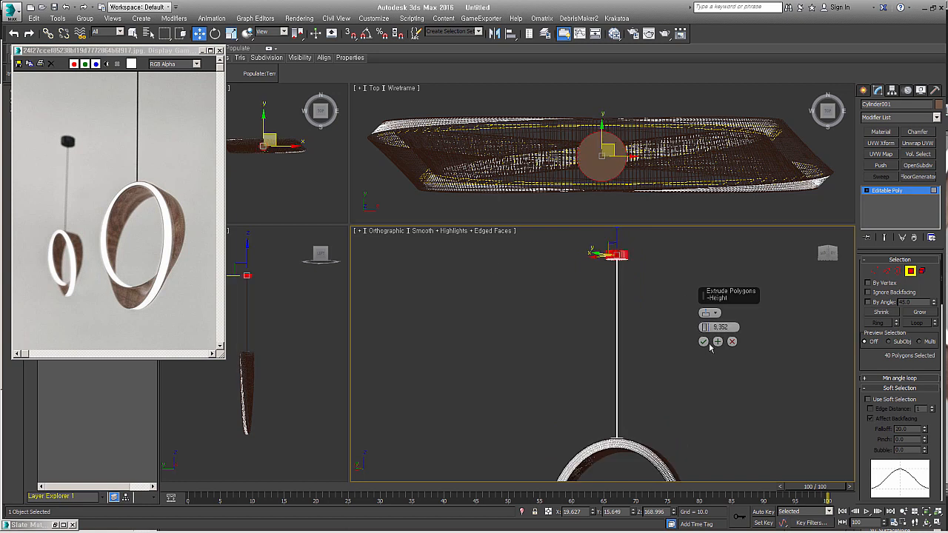
click(705, 342)
Step: Raise the canopy's top vertices to make it taller and leave vertex editing
click(678, 335)
middle_drag(614, 263, 615, 287)
click(875, 271)
drag(553, 251, 619, 238)
scroll(666, 343, down, 3)
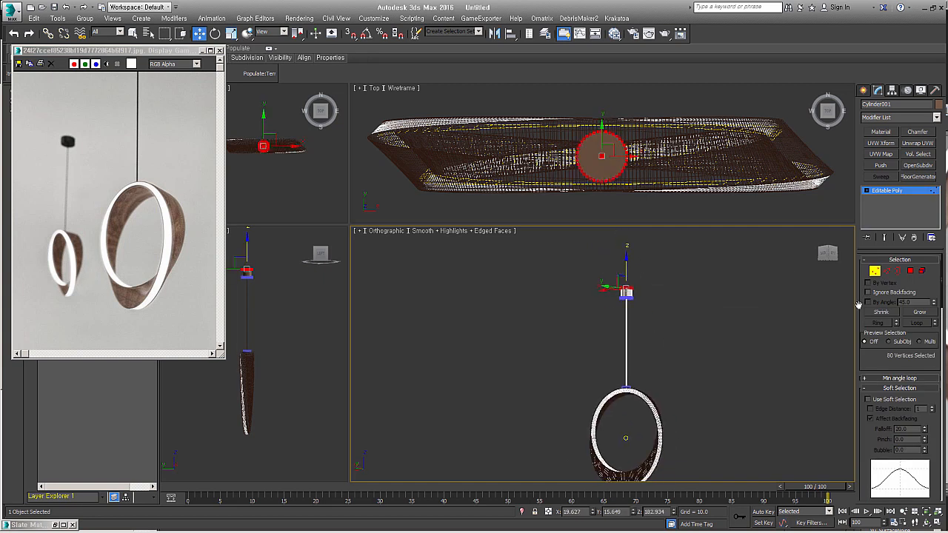
click(874, 271)
alt+middle_drag(662, 353, 694, 381)
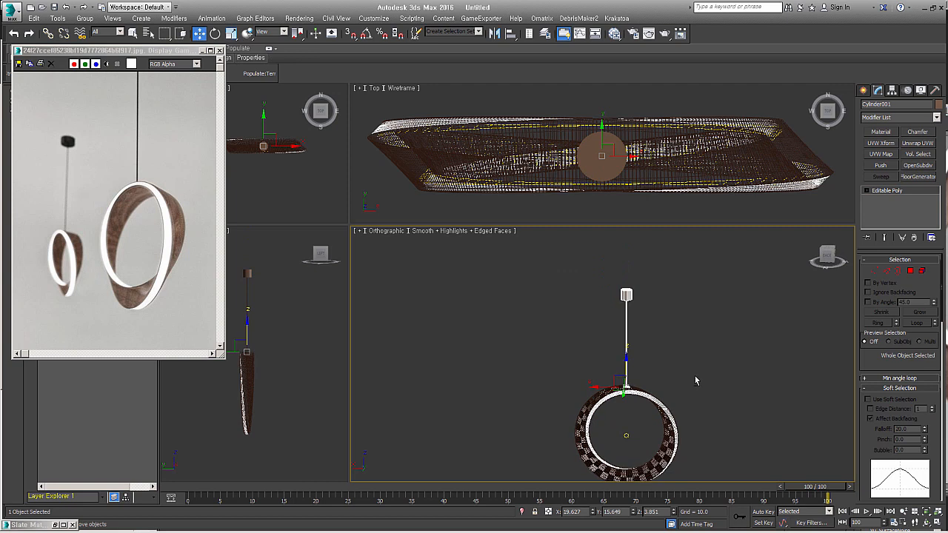
Step: Add a Material modifier with ID 3 to the cord and canopy object and open the Slate Material Editor
click(880, 132)
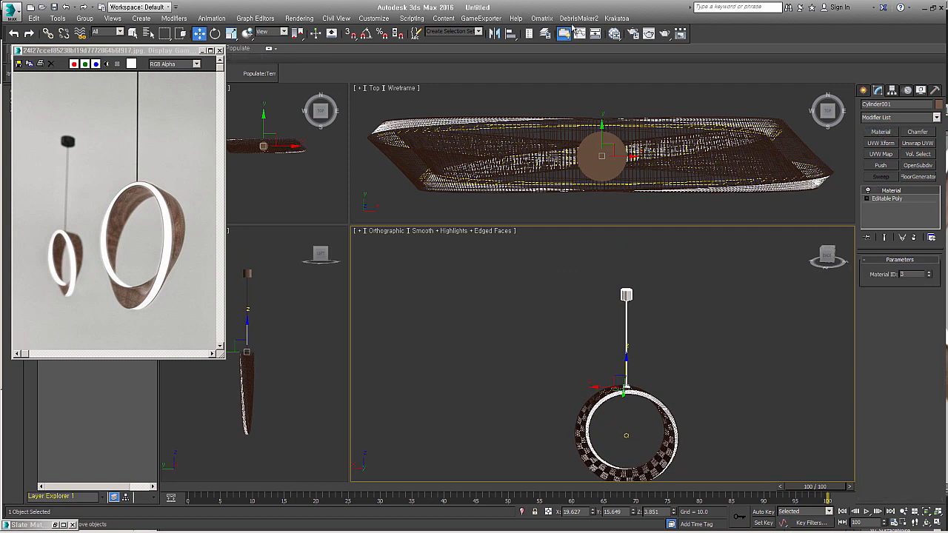
click(614, 33)
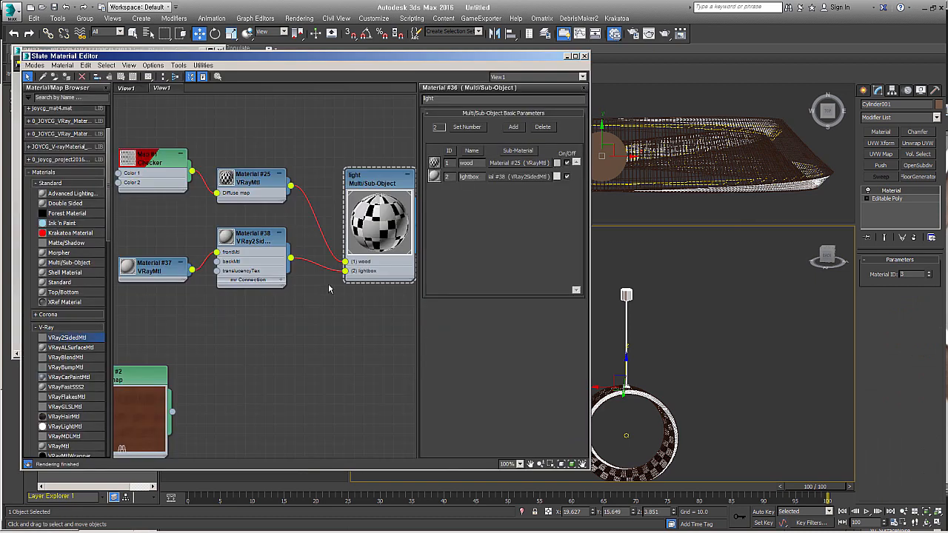
Step: Add a third sub-material slot to the "light" Multi/Sub-Object material and delete the default Standard material wired into it
click(385, 184)
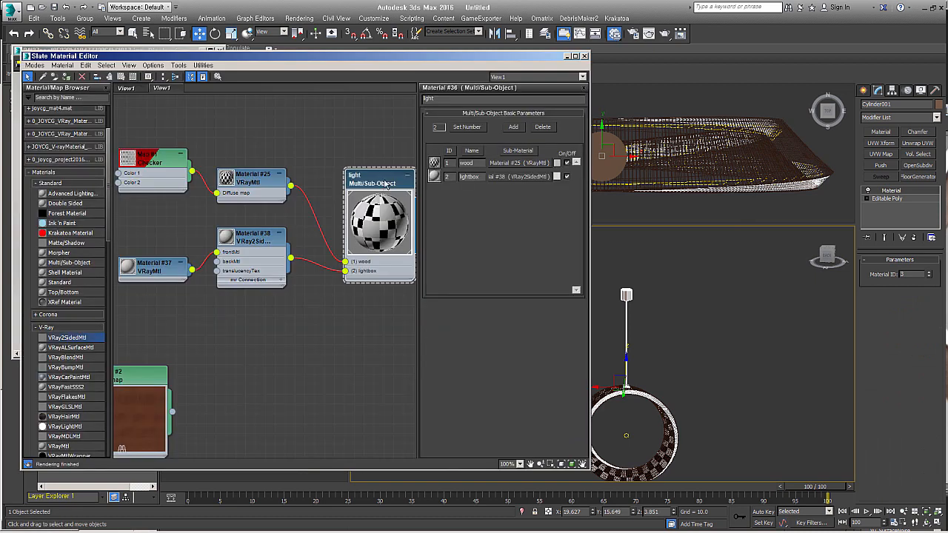
click(514, 127)
drag(262, 317, 271, 390)
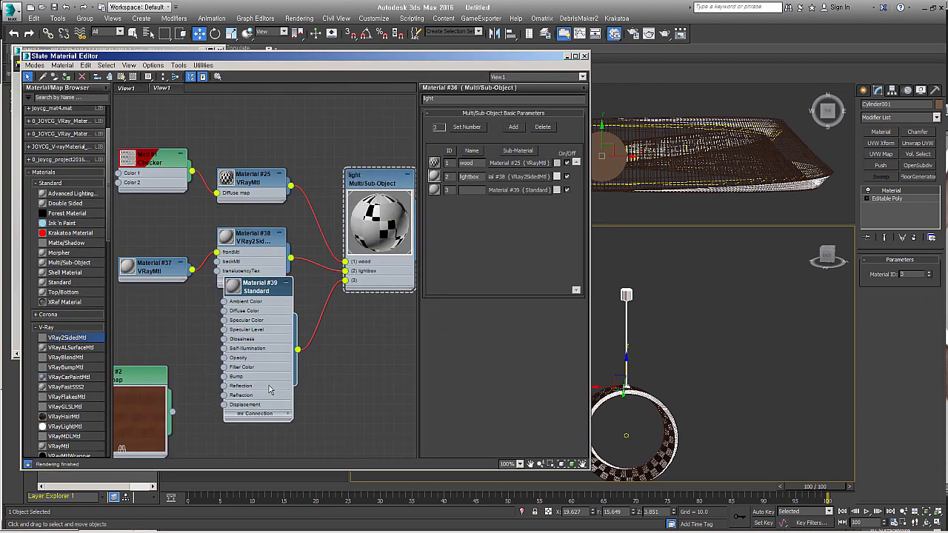
key(Delete)
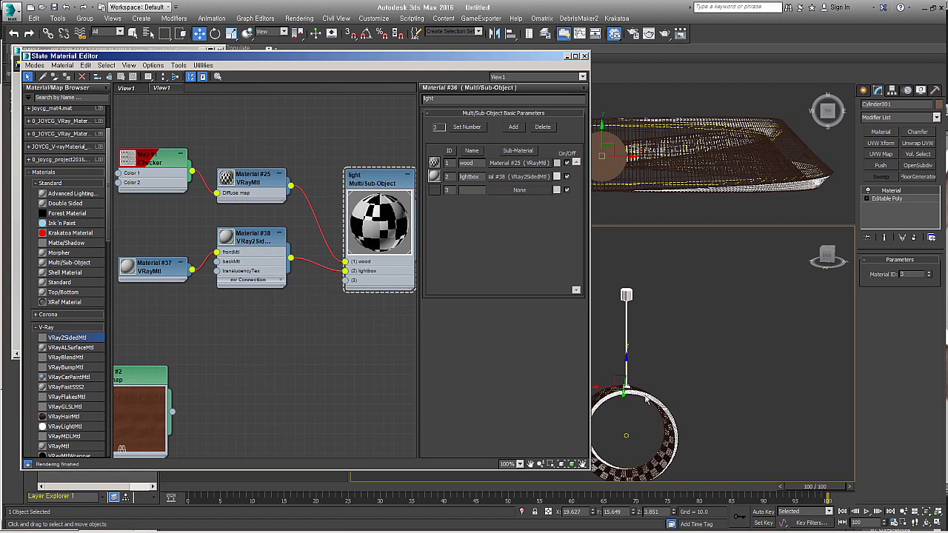
Step: Create a VRayMtl with its unused node slots hidden and connect it to slot 3 of the "light" material
drag(80, 448, 266, 322)
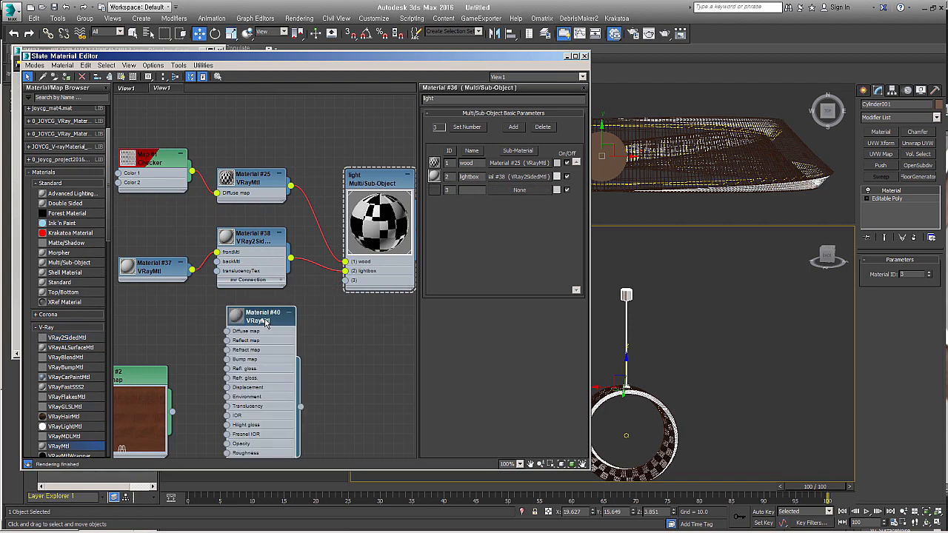
right_click(265, 321)
click(348, 228)
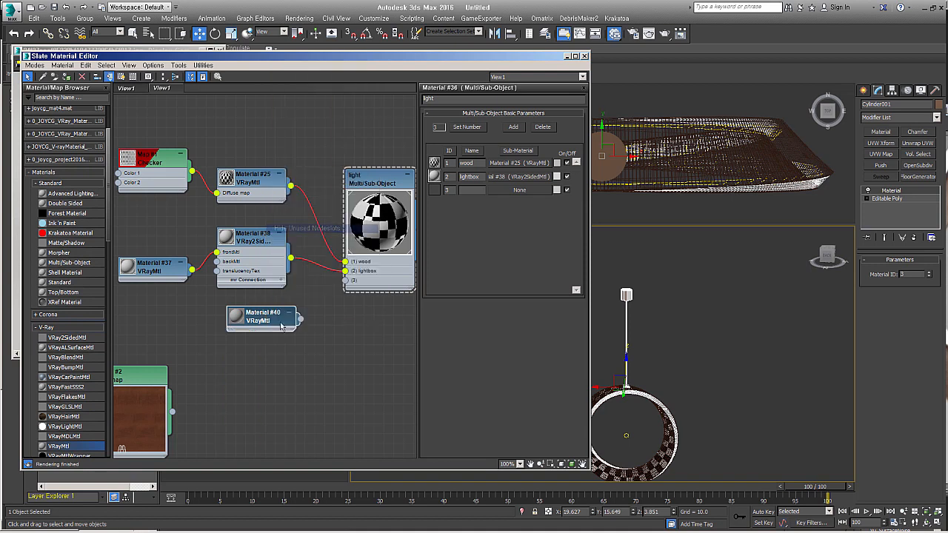
double_click(237, 318)
drag(300, 339, 345, 281)
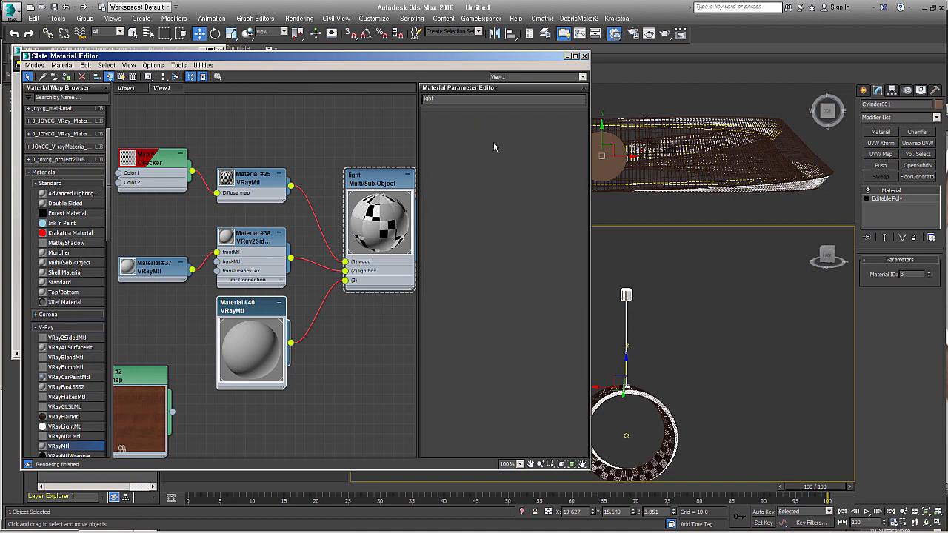
Step: Set the diffuse colour of the slot 3 VRayMtl to near-black with a value of 5
double_click(248, 307)
click(477, 123)
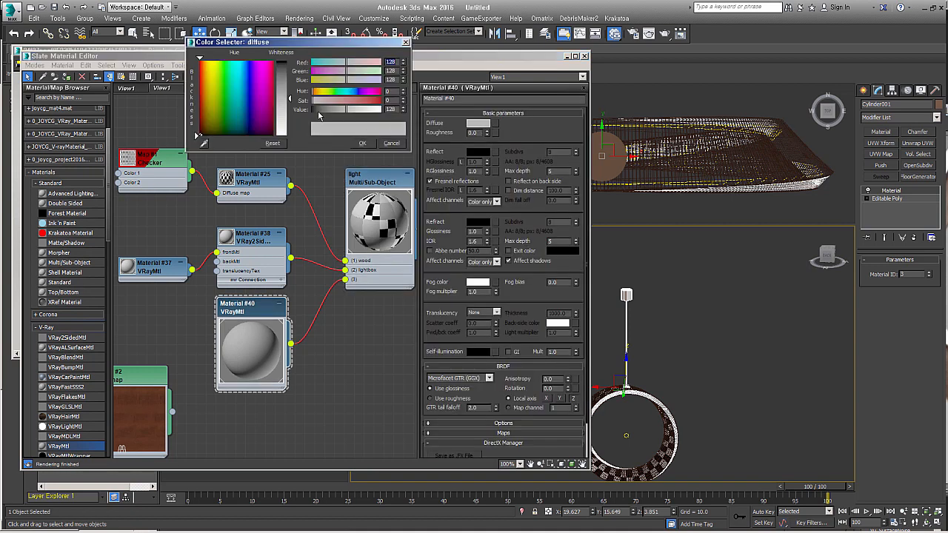
drag(320, 114, 314, 113)
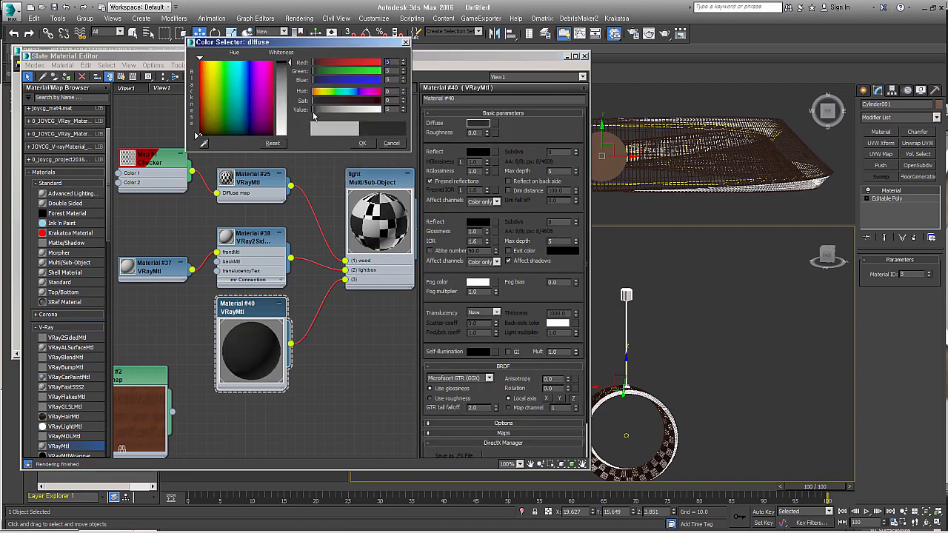
click(373, 149)
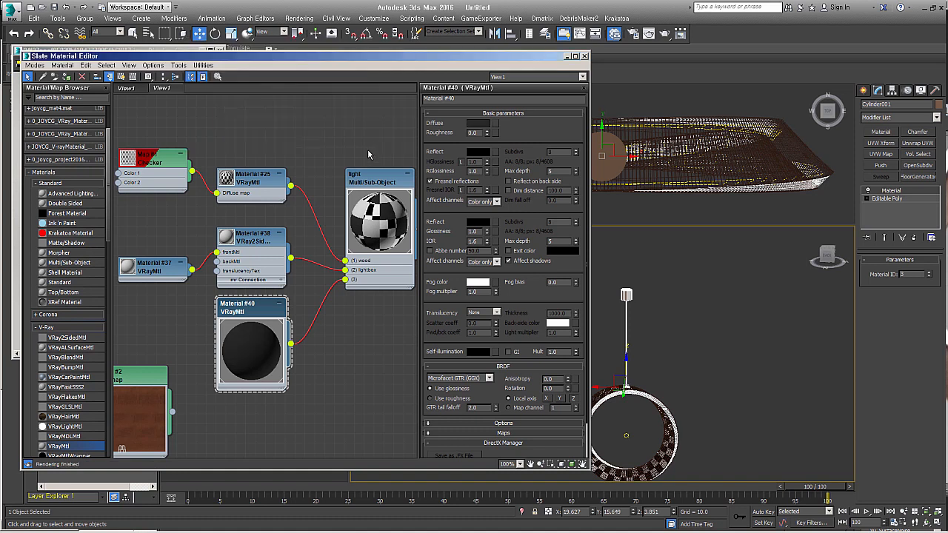
click(331, 401)
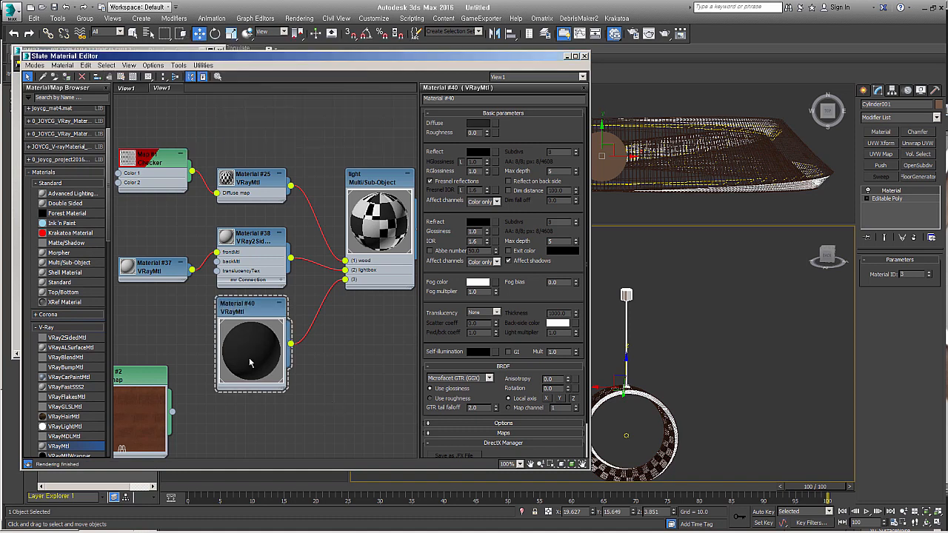
click(281, 304)
click(365, 361)
Step: Minimize the material editor, select all four lamp objects and group them under the name "light"
click(572, 55)
drag(705, 263, 554, 471)
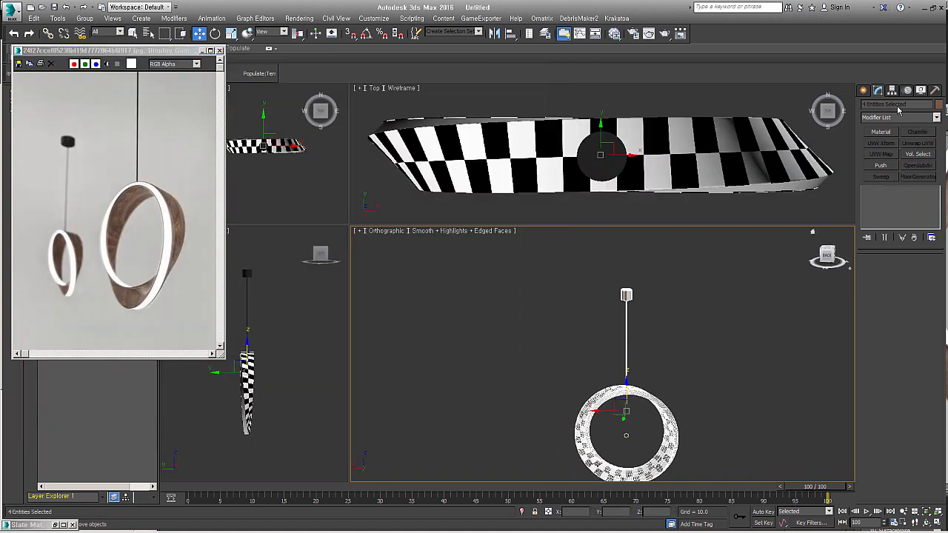
key(ctrl+g)
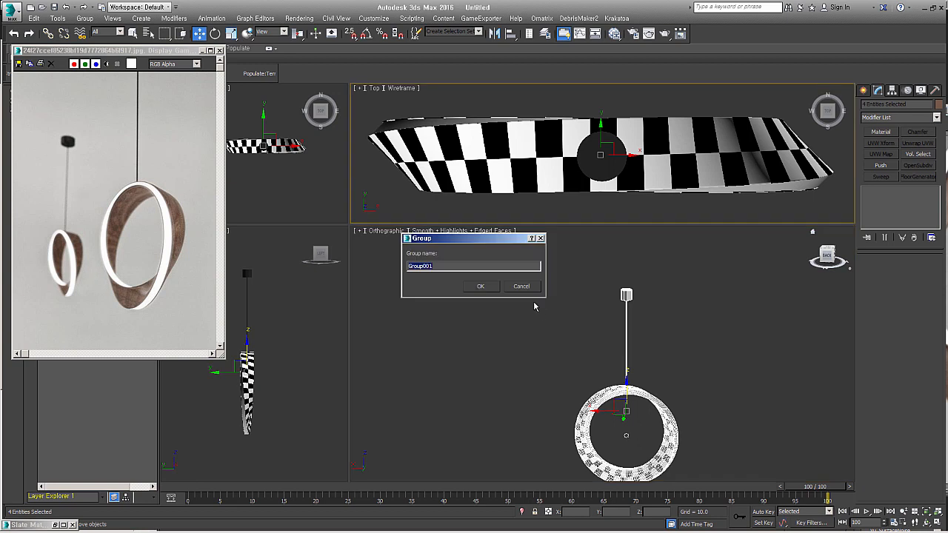
text(light)
key(Return)
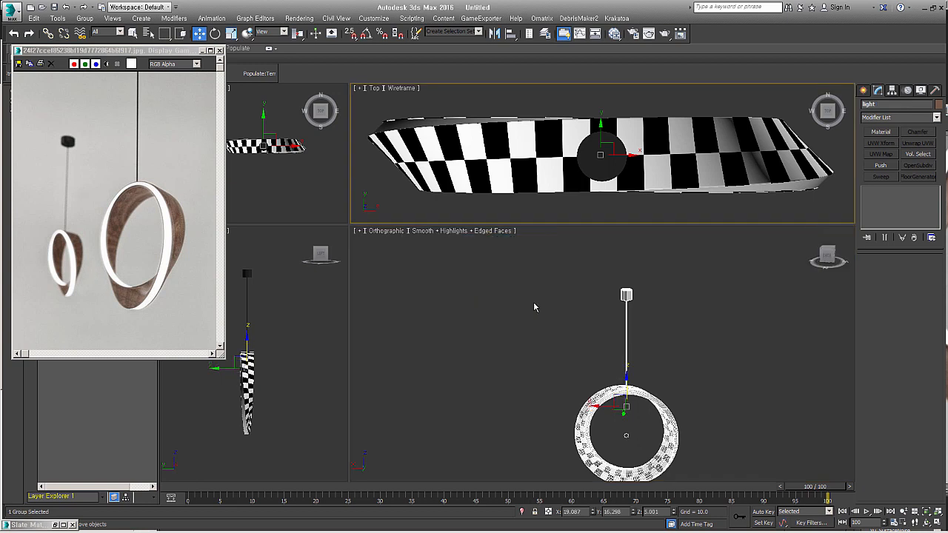
Step: Turn off edged faces and show the lamp in a perspective view from an angle resembling the reference photo
alt+middle_drag(641, 343, 685, 380)
click(683, 407)
drag(701, 255, 561, 388)
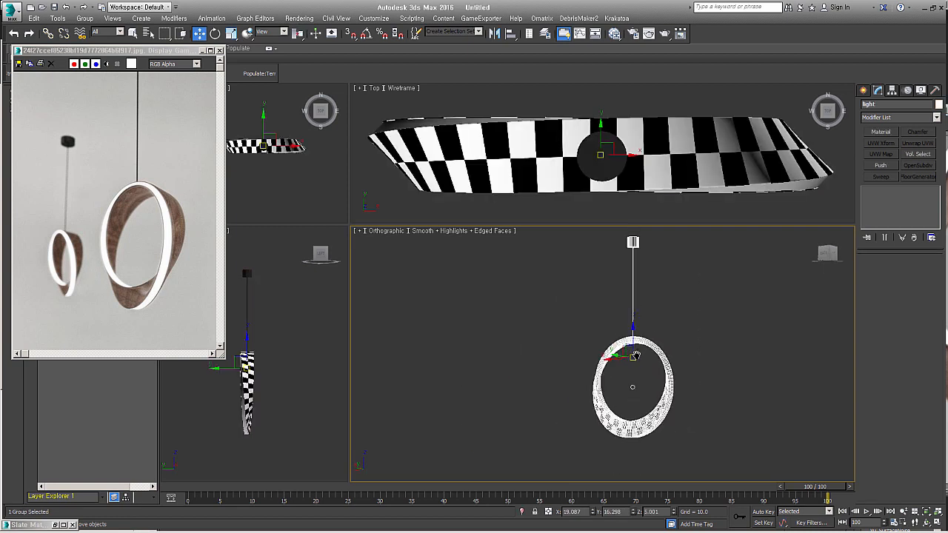
alt+middle_drag(633, 362, 624, 383)
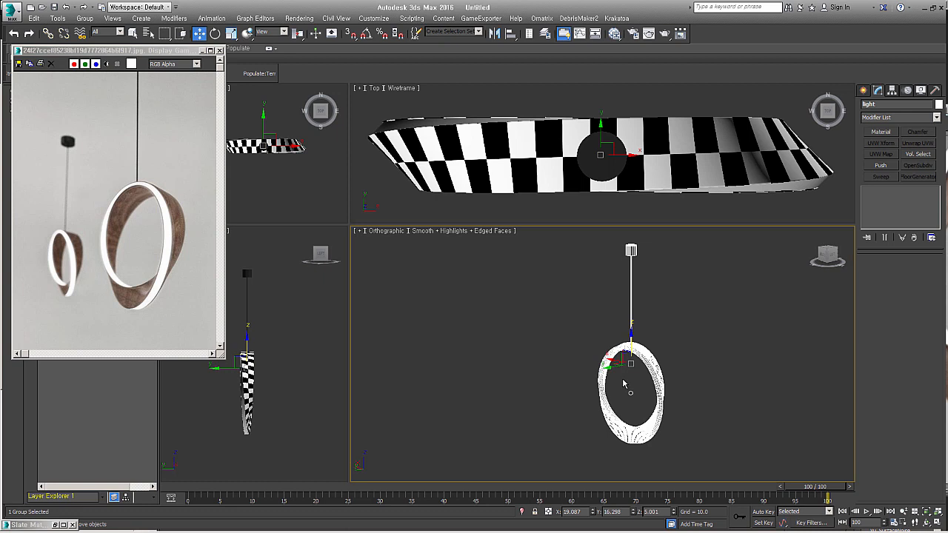
key(F4)
scroll(625, 413, up, 2)
alt+middle_drag(625, 412, 580, 340)
key(p)
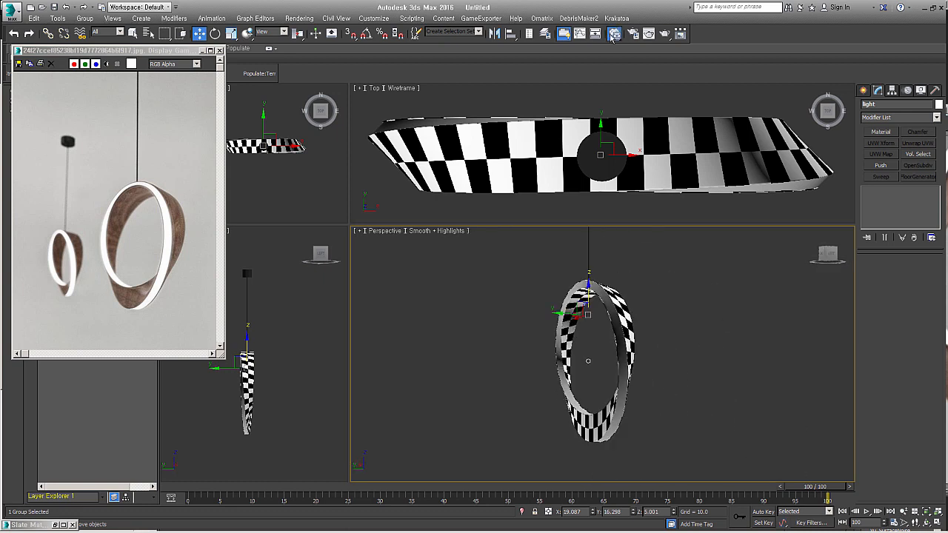
Step: Replace the checker with the wood bitmap as the wood material's diffuse map and show it shaded in the viewport
key(m)
drag(174, 413, 218, 194)
drag(146, 398, 178, 172)
click(120, 77)
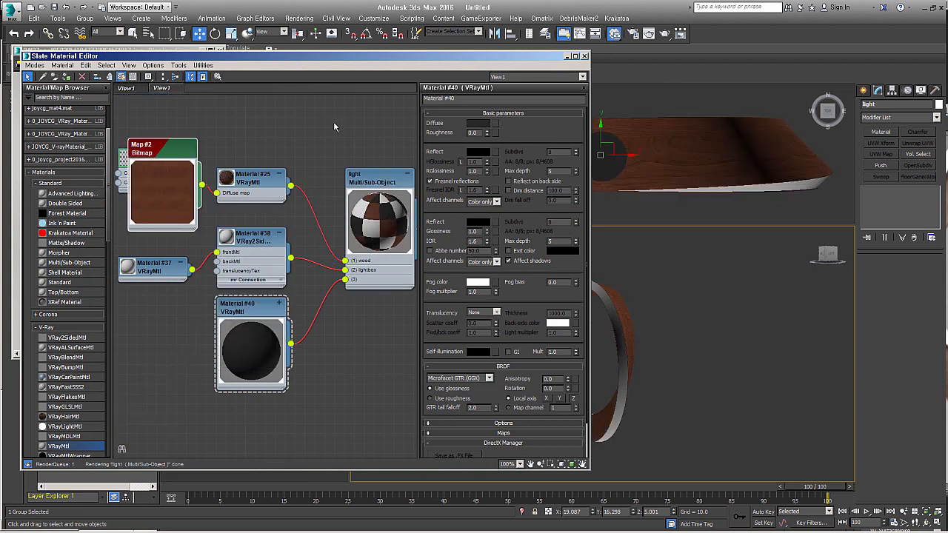